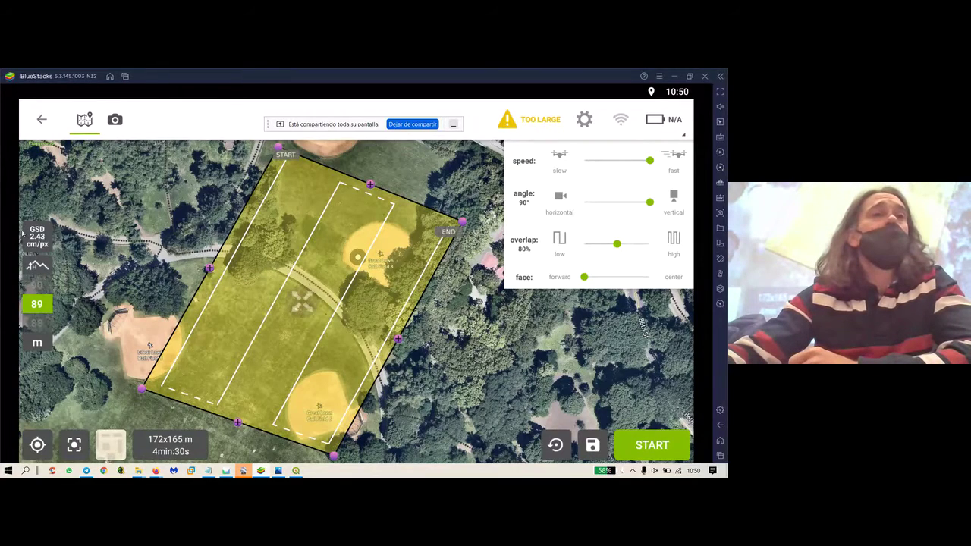
Lower the flight altitude of the planned survey grid to 74 m.
{"action": "scroll", "coordinate": [36, 303], "scroll_direction": "down", "scroll_amount": 5}
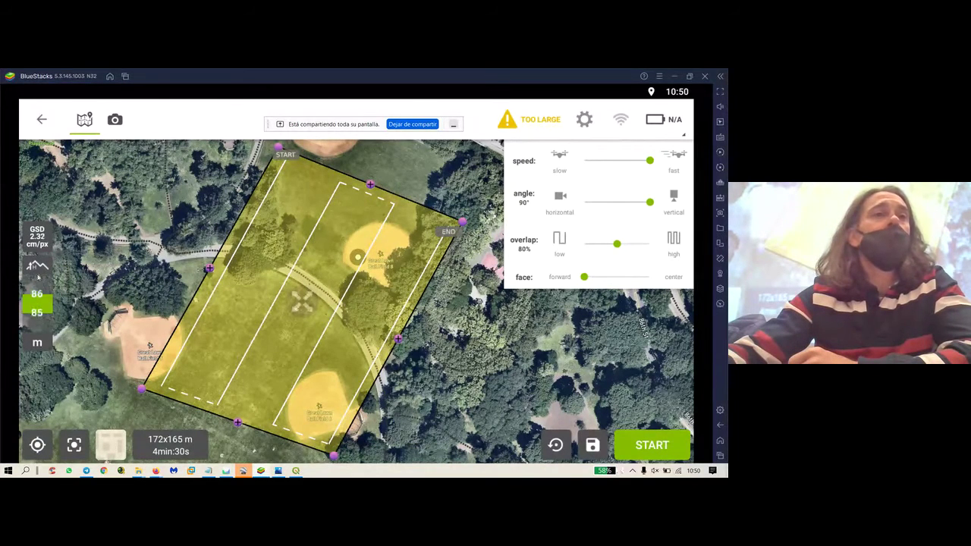
{"action": "scroll", "coordinate": [42, 304], "scroll_direction": "down", "scroll_amount": 4}
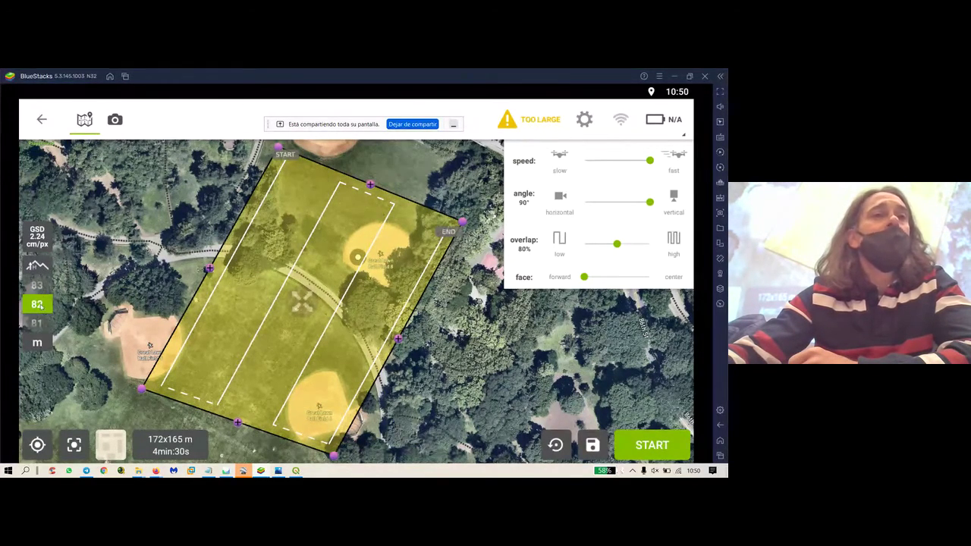
{"action": "scroll", "coordinate": [36, 303], "scroll_direction": "down", "scroll_amount": 5}
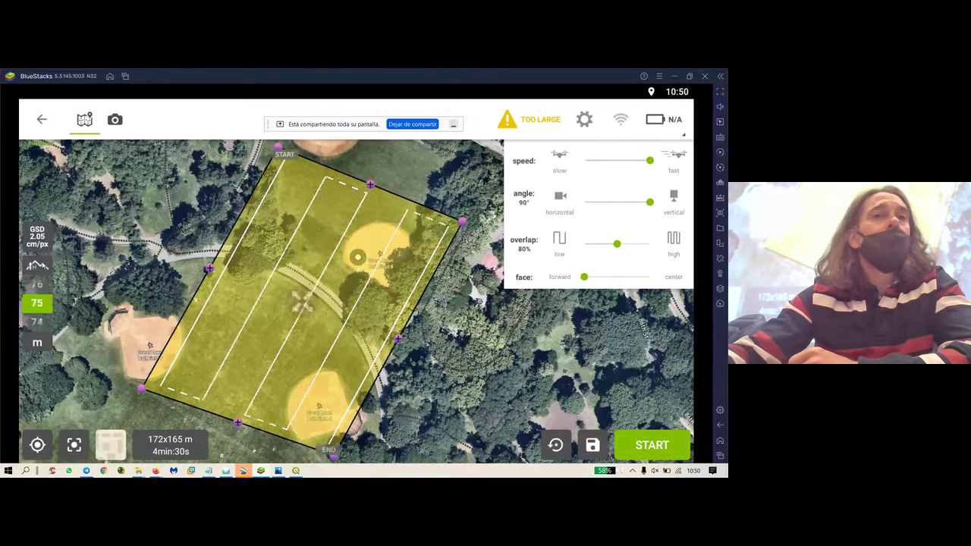
{"action": "scroll", "coordinate": [41, 297], "scroll_direction": "down", "scroll_amount": 1}
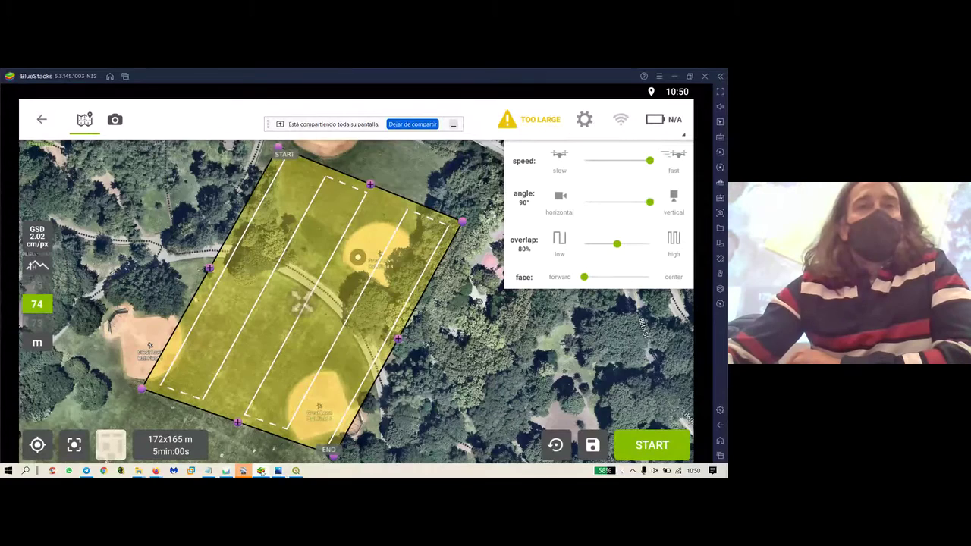
Switch to Agisoft Metashape, add all photos from the PLANTA_LODOS_16112020 FOTOS folder to the project, and expand Chunk 1.
{"action": "left_click", "coordinate": [226, 472]}
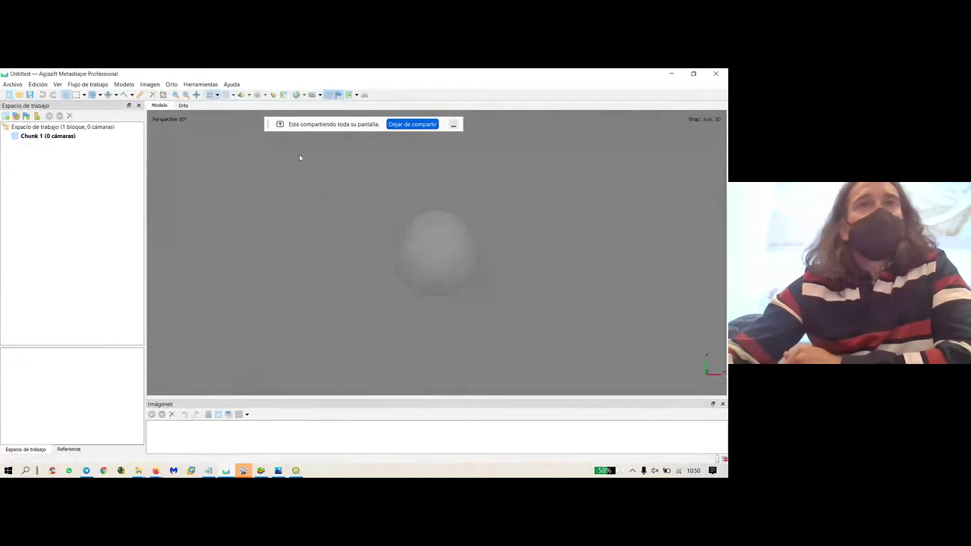
{"action": "left_click", "coordinate": [16, 116]}
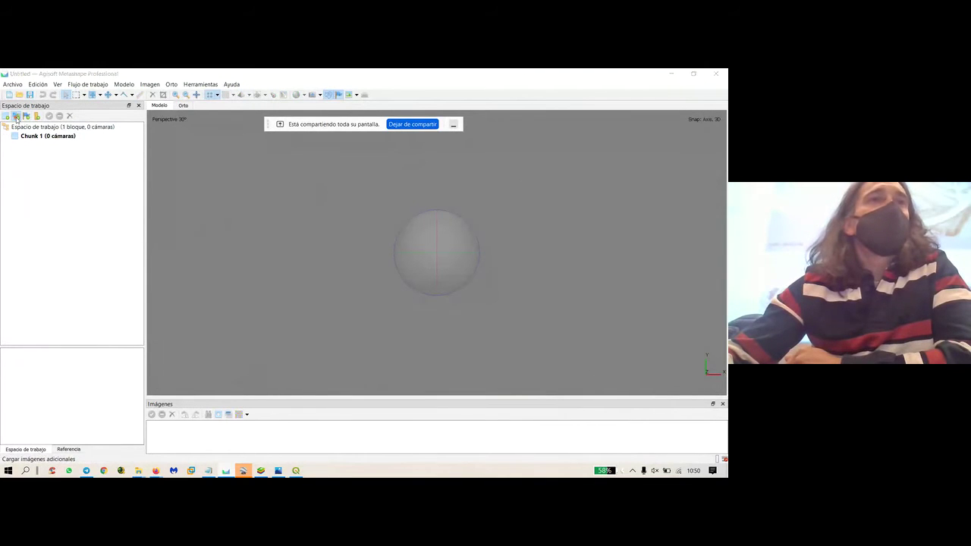
{"action": "double_click", "coordinate": [173, 149]}
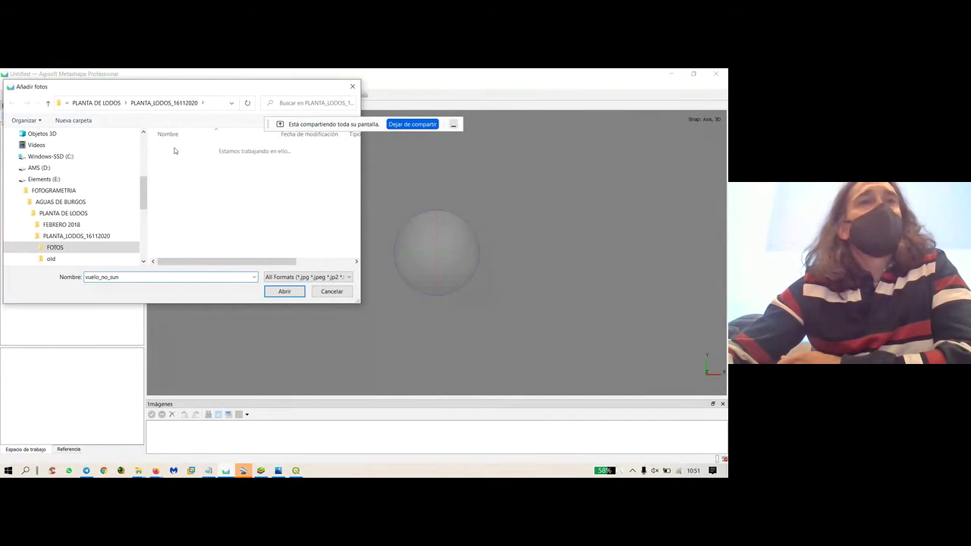
{"action": "left_click", "coordinate": [180, 161]}
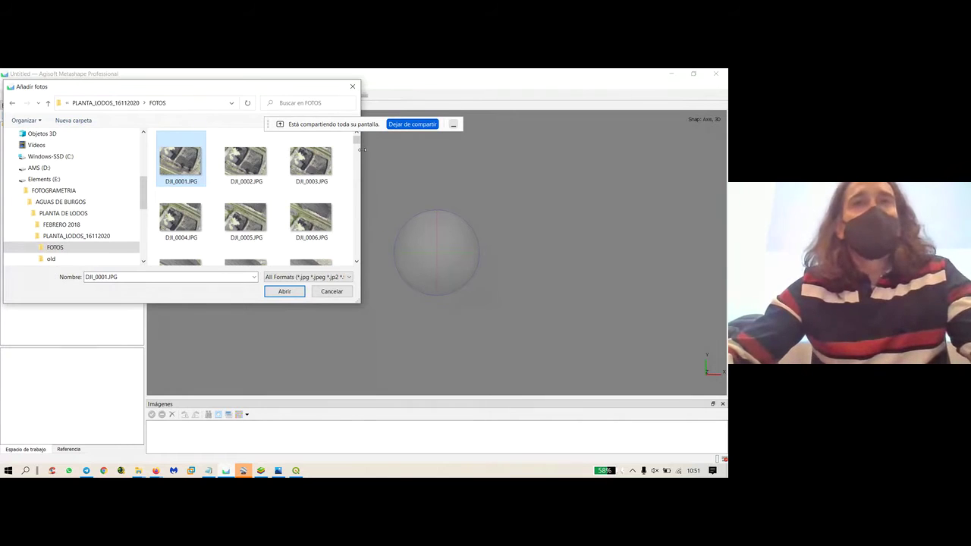
{"action": "left_click_drag", "start_coordinate": [357, 141], "coordinate": [356, 254]}
{"action": "left_click", "coordinate": [245, 243], "text": "shift"}
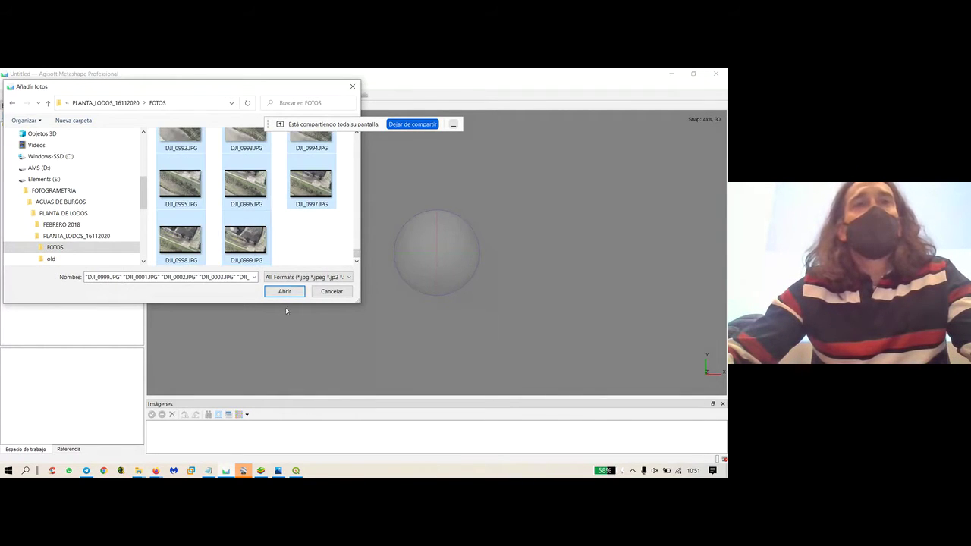
{"action": "left_click", "coordinate": [287, 292]}
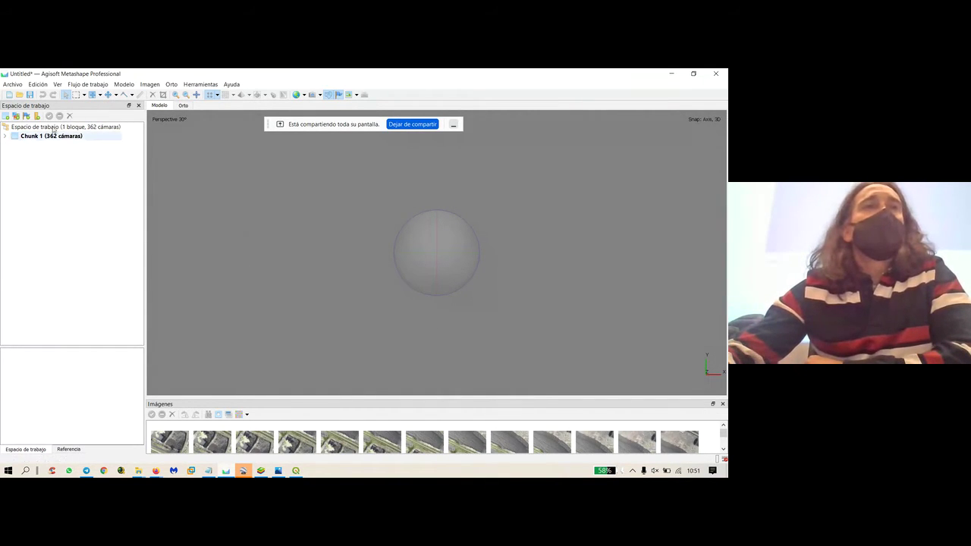
{"action": "left_click", "coordinate": [6, 136]}
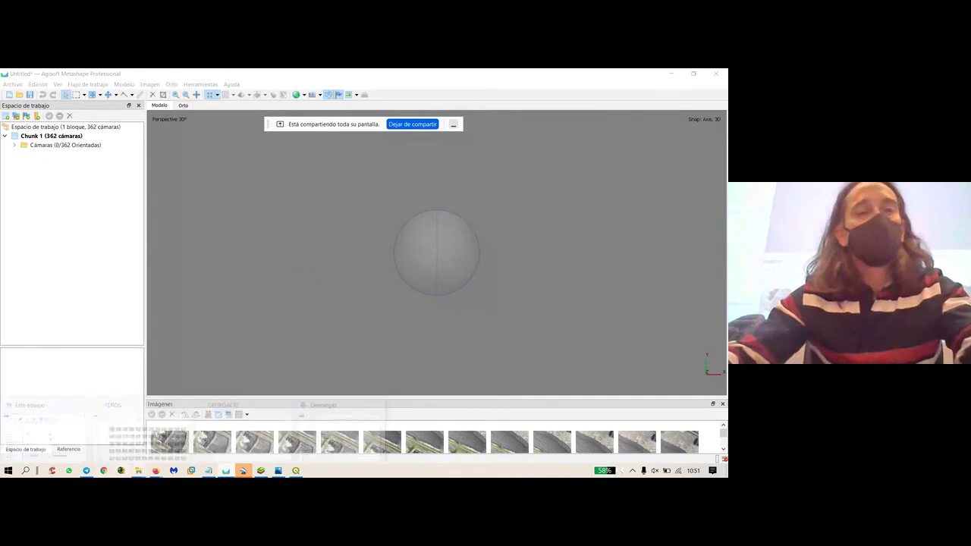
Switch to the FOTOS folder in File Explorer and examine the GPS altitude in the detailed properties of DJI_0002.JPG.
{"action": "left_click", "coordinate": [138, 471]}
{"action": "left_click", "coordinate": [140, 431]}
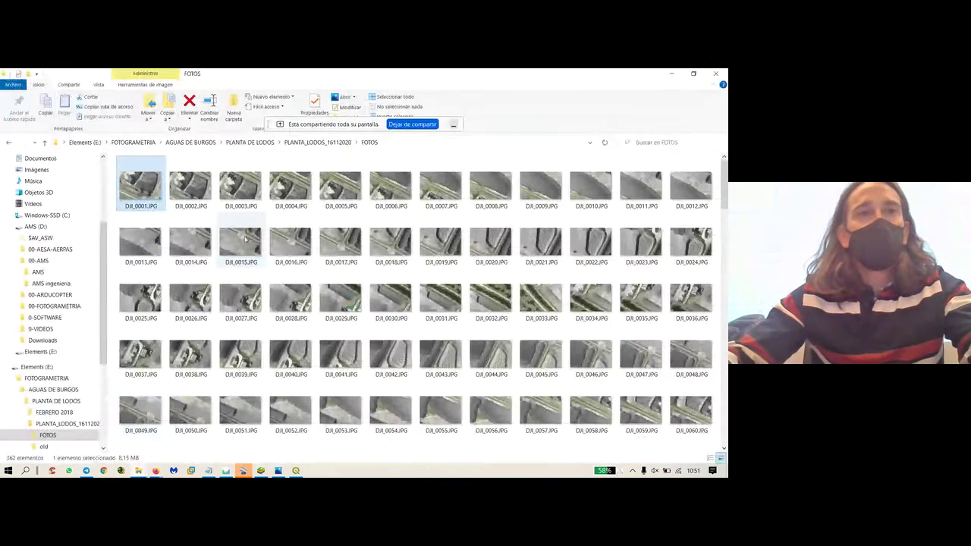
{"action": "left_click", "coordinate": [190, 189]}
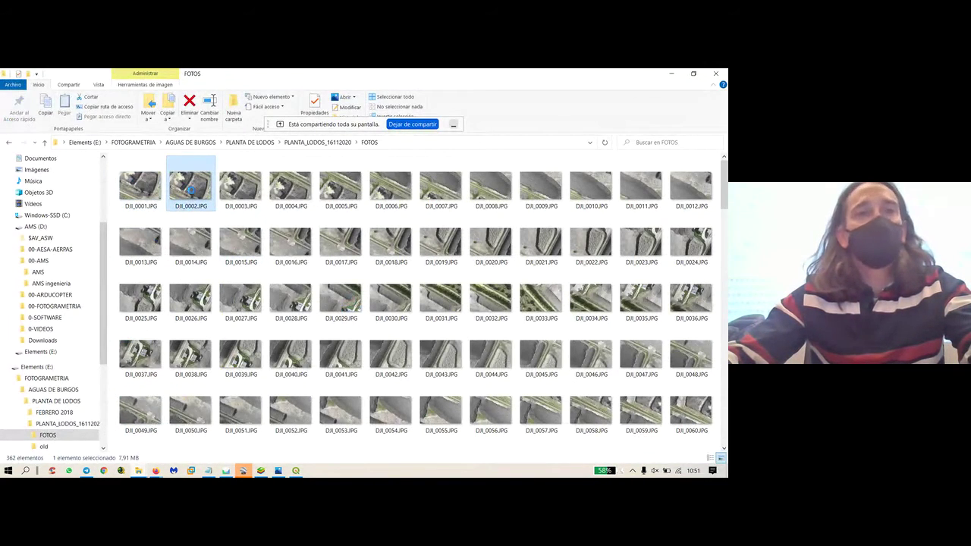
{"action": "right_click", "coordinate": [191, 190]}
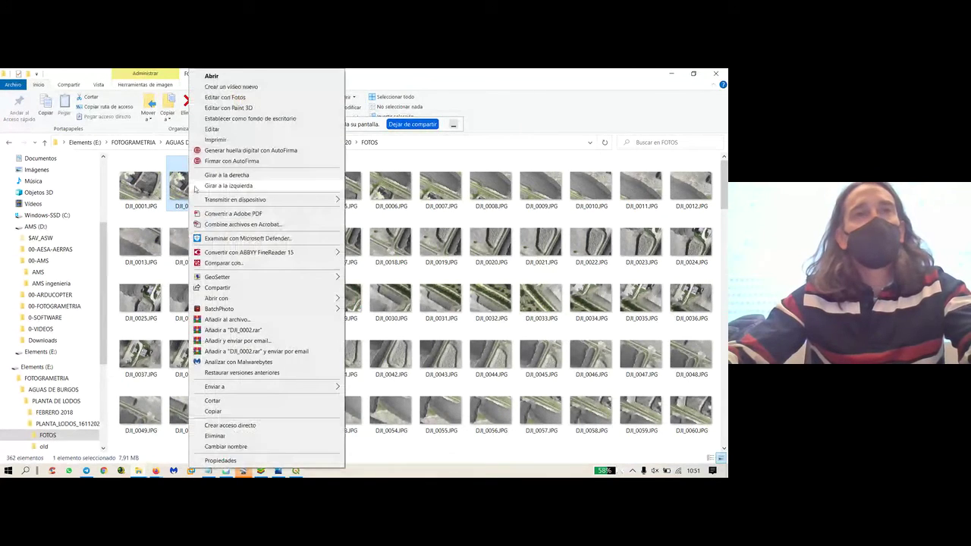
{"action": "left_click", "coordinate": [221, 461]}
{"action": "left_click", "coordinate": [236, 214]}
{"action": "left_click", "coordinate": [264, 213]}
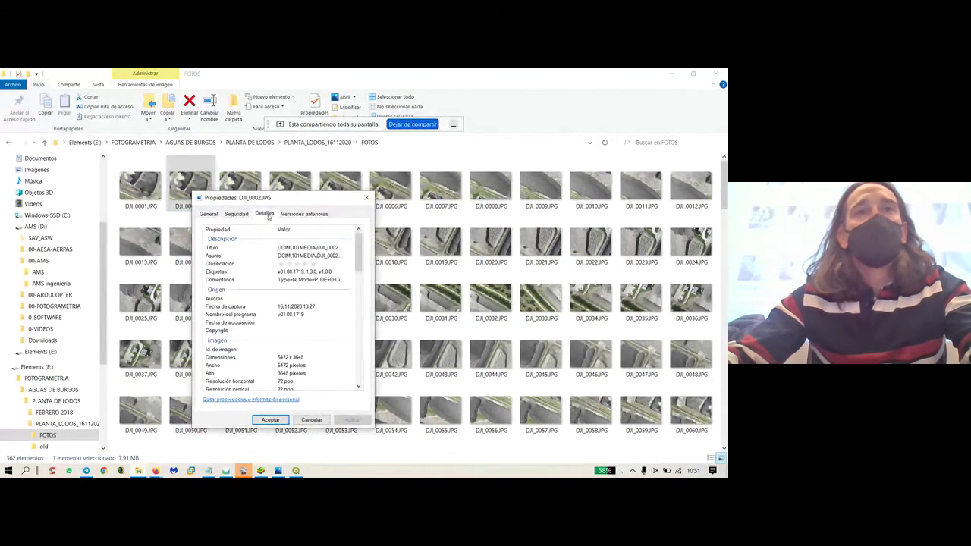
{"action": "left_click_drag", "start_coordinate": [360, 258], "coordinate": [359, 350]}
{"action": "left_click", "coordinate": [227, 341]}
{"action": "scroll", "coordinate": [219, 258], "scroll_direction": "down", "scroll_amount": 3}
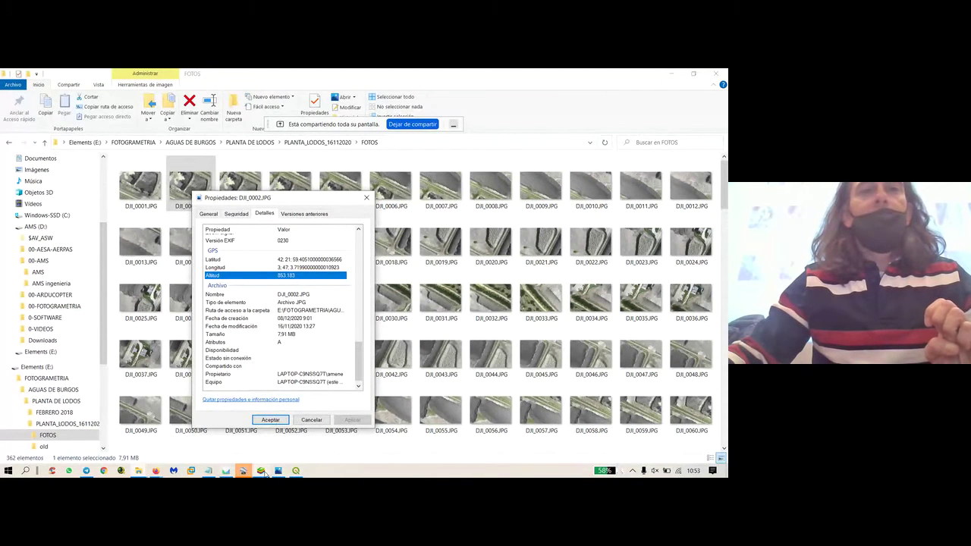
{"action": "mouse_move", "coordinate": [264, 474]}
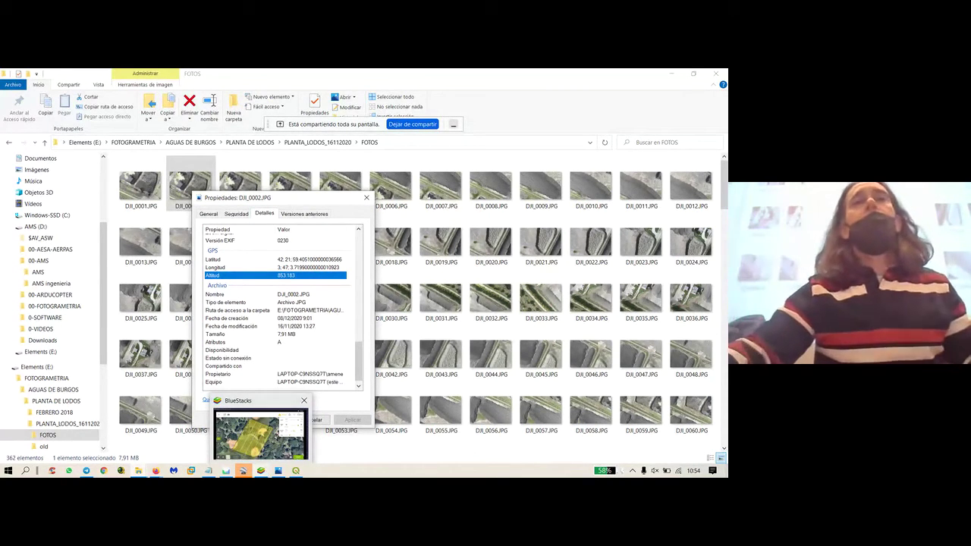
{"action": "mouse_move", "coordinate": [258, 414]}
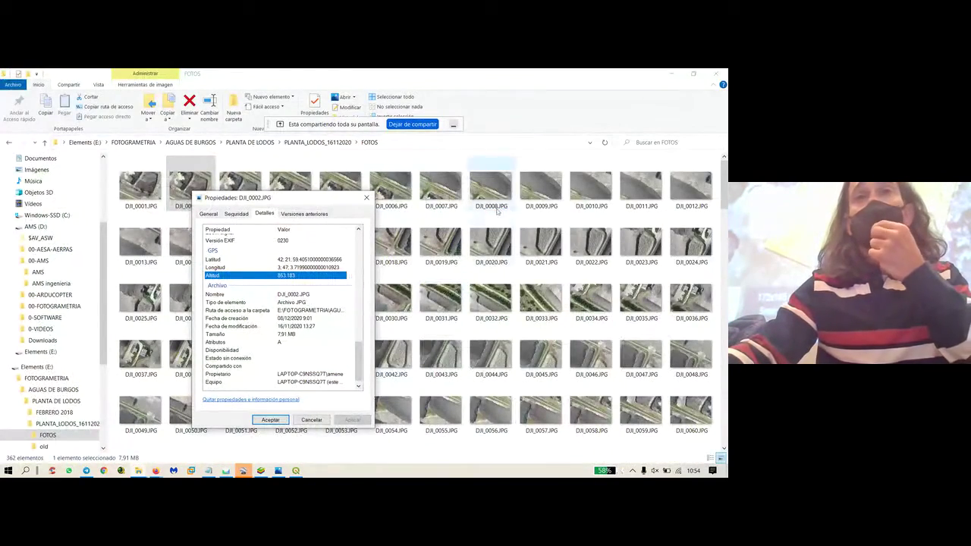
Open DJI_0007.JPG in the photo viewer and browse the consecutive aerial photos up to DJI_0047.JPG to examine their overlap.
{"action": "double_click", "coordinate": [452, 196]}
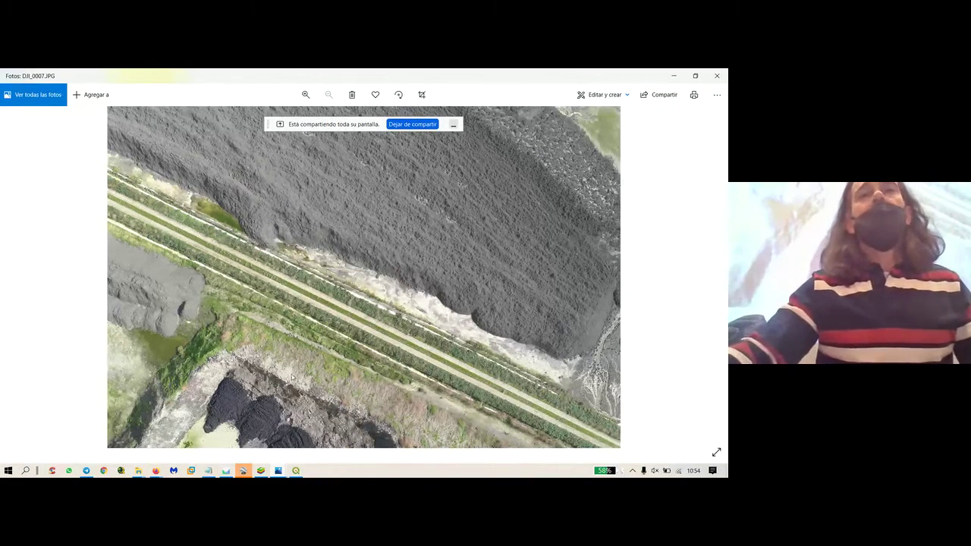
{"action": "key", "text": "Right"}
{"action": "key", "text": "Right"}
{"action": "key", "text": "Right"}
{"action": "key", "text": "Right"}
{"action": "key", "text": "Right"}
{"action": "key", "text": "Right"}
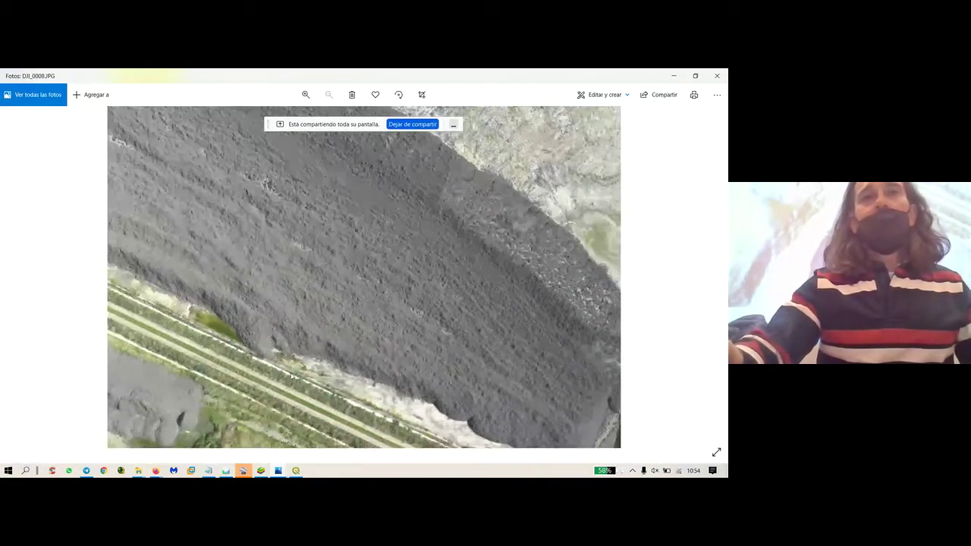
{"action": "key", "text": "Right"}
{"action": "key", "text": "Right"}
{"action": "key", "text": "Right"}
{"action": "key", "text": "Right"}
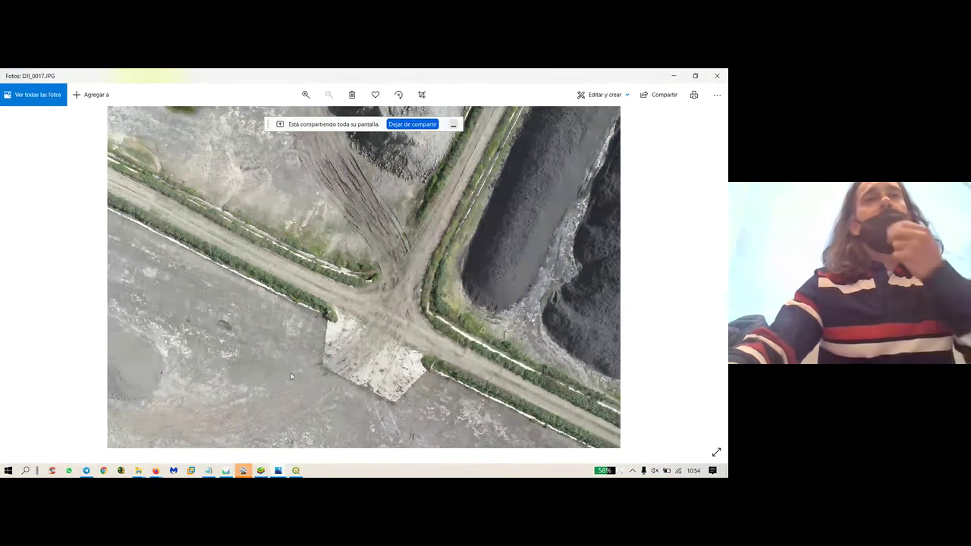
{"action": "key", "text": "Right"}
{"action": "key", "text": "Right"}
{"action": "key", "text": "Right"}
{"action": "key", "text": "Right"}
{"action": "key", "text": "Right"}
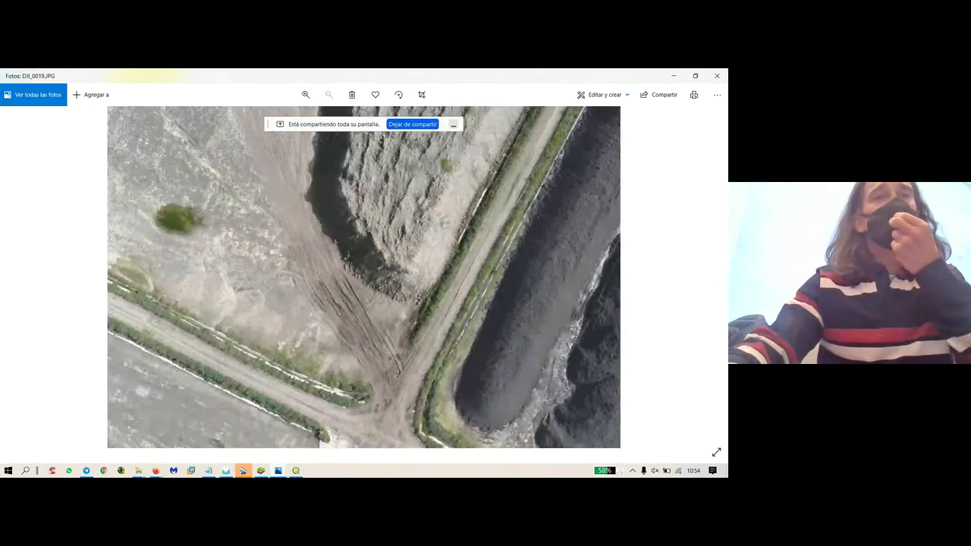
{"action": "key", "text": "Right"}
{"action": "key", "text": "Right"}
{"action": "key", "text": "Right"}
{"action": "key", "text": "Right"}
{"action": "key", "text": "Right"}
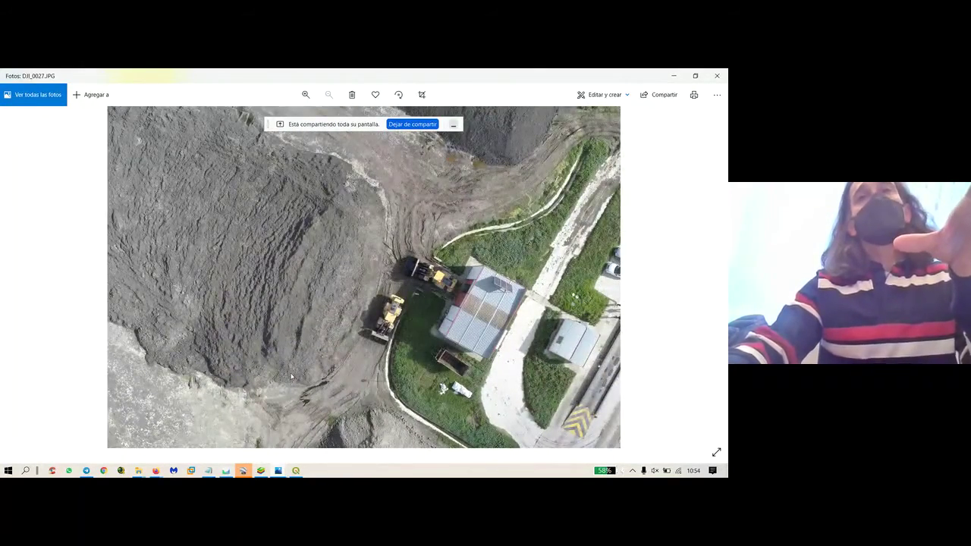
{"action": "key", "text": "Right"}
{"action": "key", "text": "Right"}
{"action": "key", "text": "Right"}
{"action": "key", "text": "Right"}
{"action": "key", "text": "Right"}
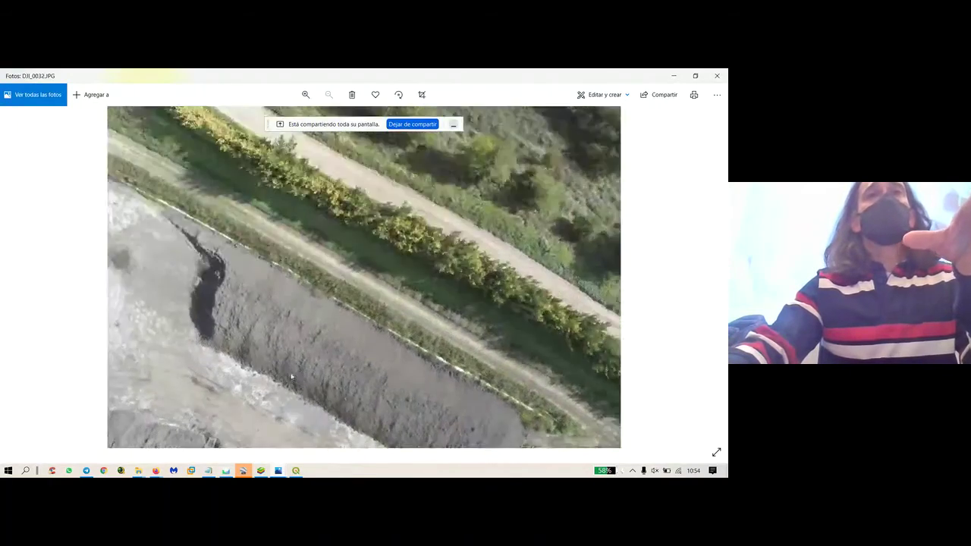
{"action": "key", "text": "Right"}
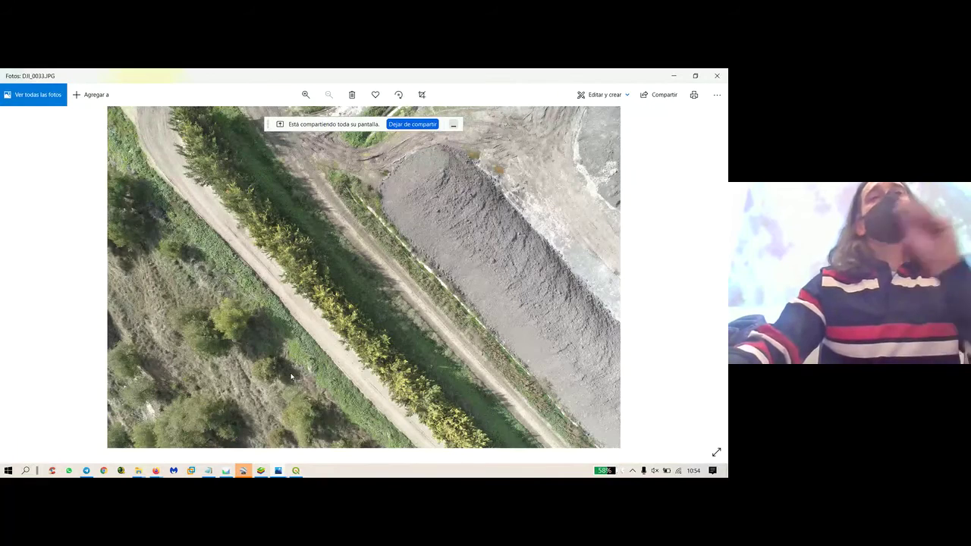
{"action": "key", "text": "Right"}
{"action": "key", "text": "Right"}
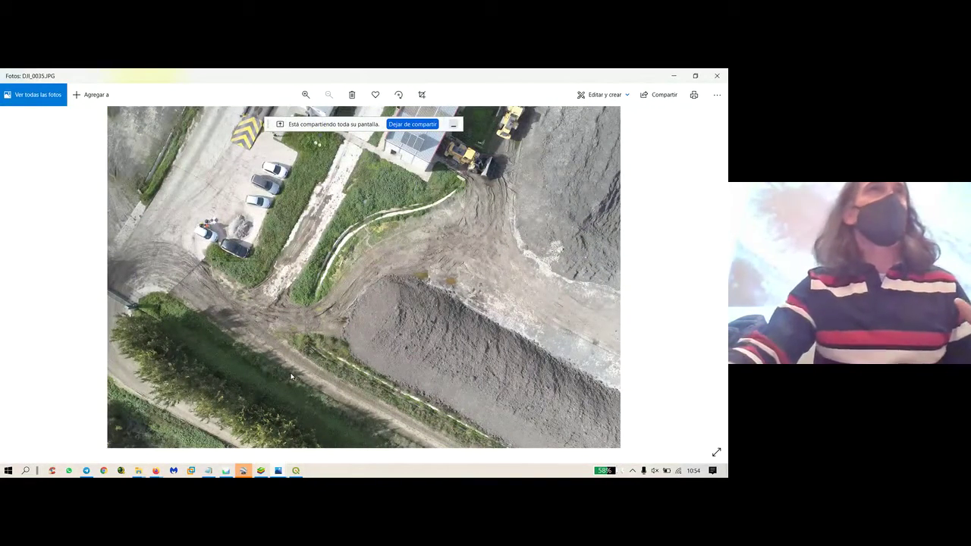
{"action": "key", "text": "Right"}
{"action": "key", "text": "Right"}
{"action": "key", "text": "Right"}
{"action": "key", "text": "Right"}
{"action": "key", "text": "Right"}
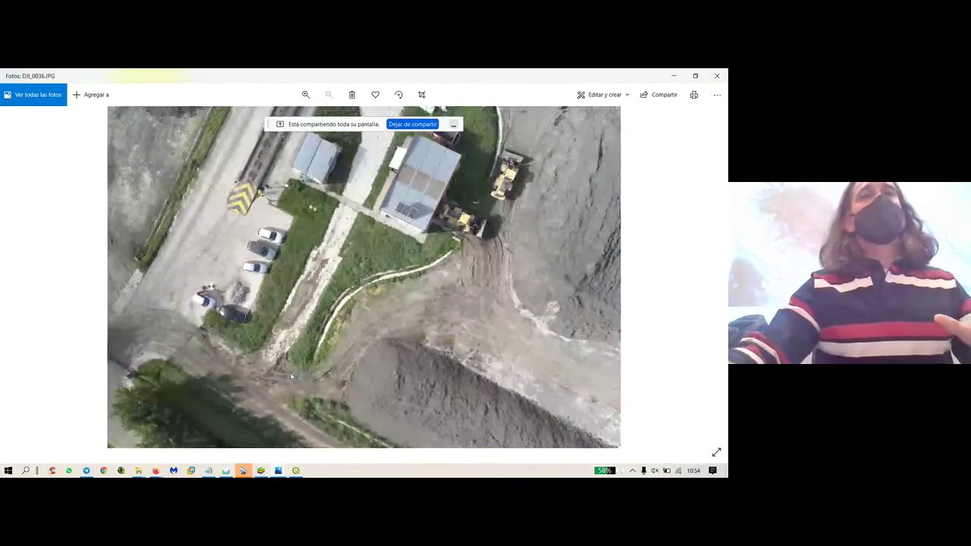
{"action": "key", "text": "Right"}
{"action": "key", "text": "Right"}
{"action": "key", "text": "Right"}
{"action": "key", "text": "Right"}
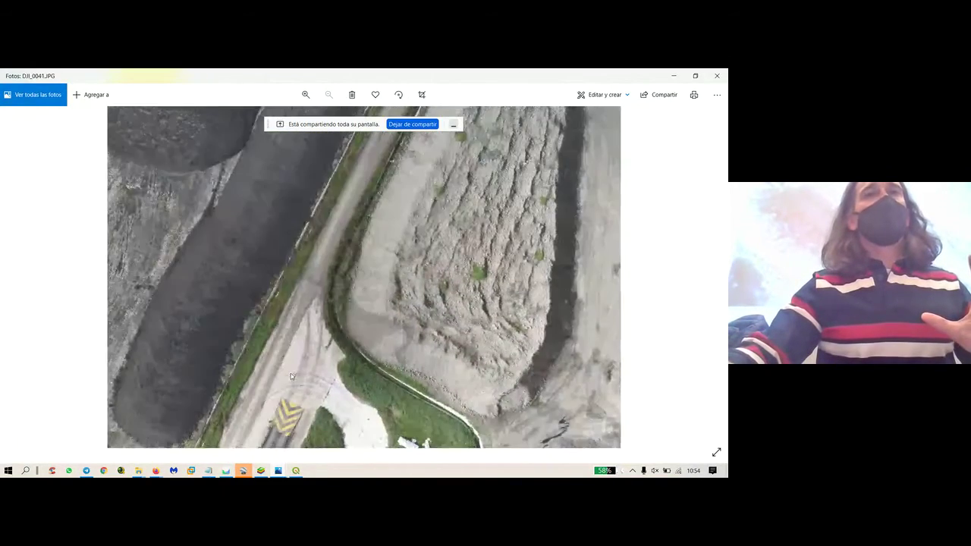
{"action": "key", "text": "Right"}
{"action": "key", "text": "Right"}
{"action": "key", "text": "Right"}
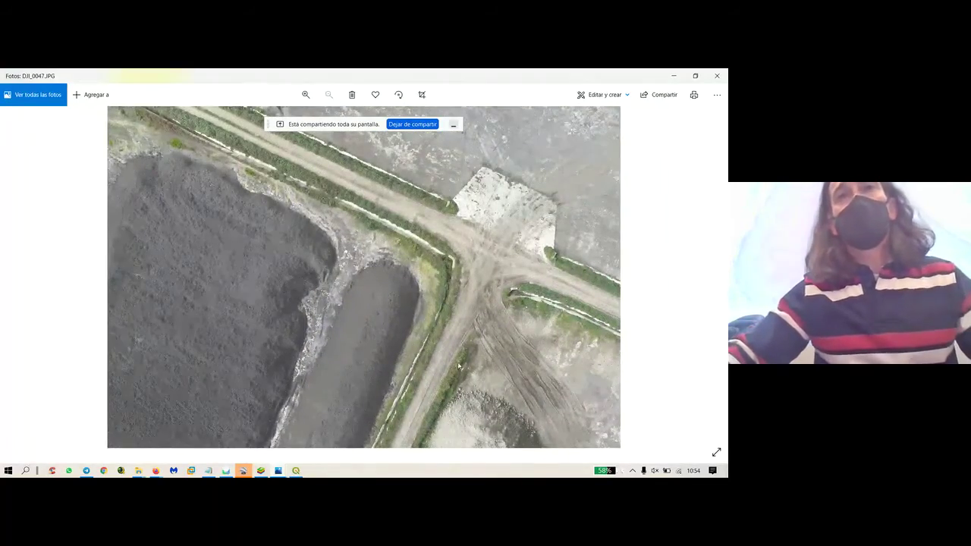
Examine the ground detail around the track and dark stockpiles in DJI_0047.JPG at 133% magnification, then at 23%.
{"action": "scroll", "coordinate": [463, 304], "scroll_direction": "up", "scroll_amount": 5}
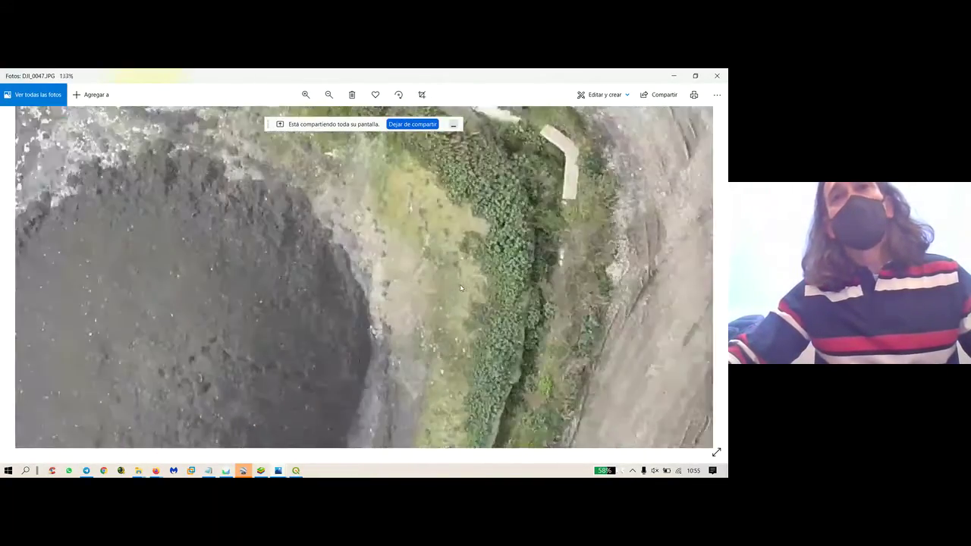
{"action": "key", "text": "Up"}
{"action": "key", "text": "Up"}
{"action": "key", "text": "Up"}
{"action": "key", "text": "Up"}
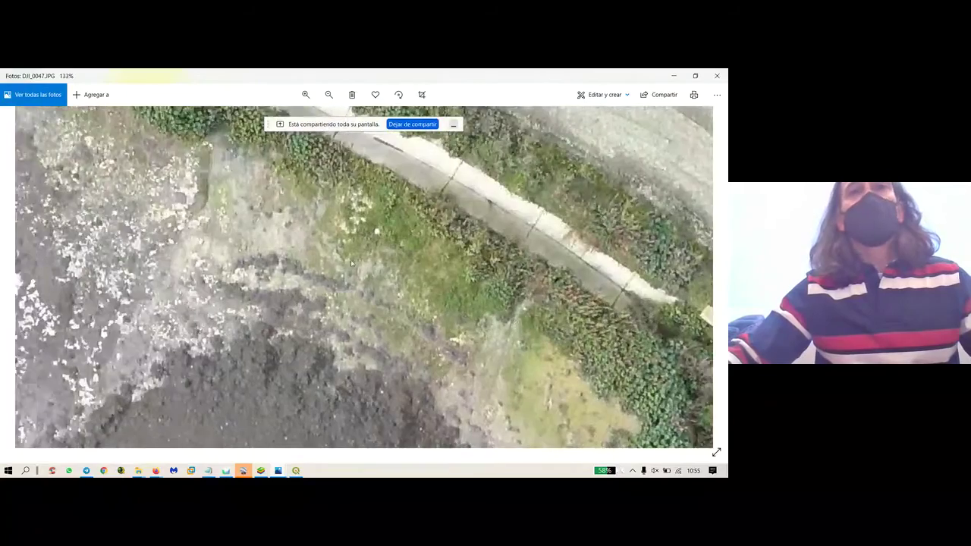
{"action": "scroll", "coordinate": [351, 264], "scroll_direction": "down", "scroll_amount": 5}
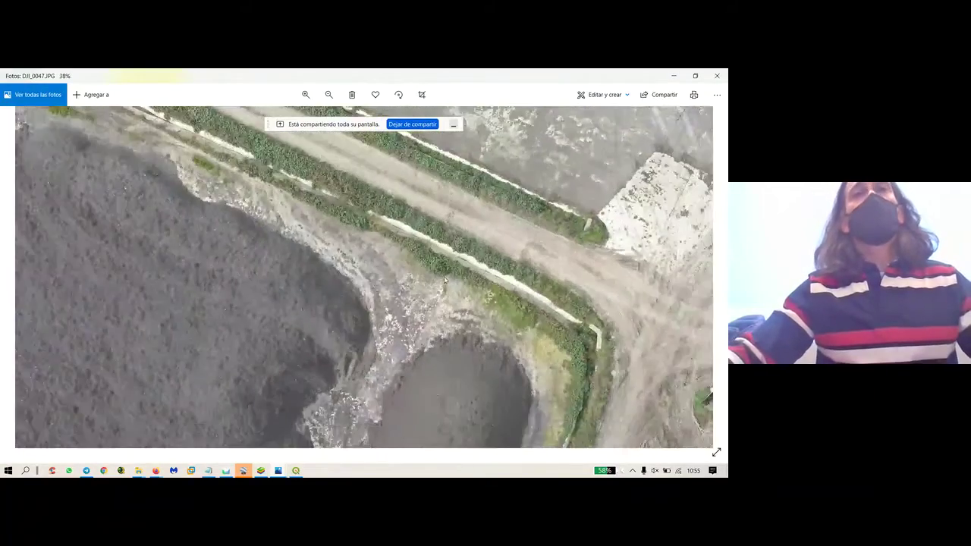
{"action": "scroll", "coordinate": [445, 280], "scroll_direction": "down", "scroll_amount": 3}
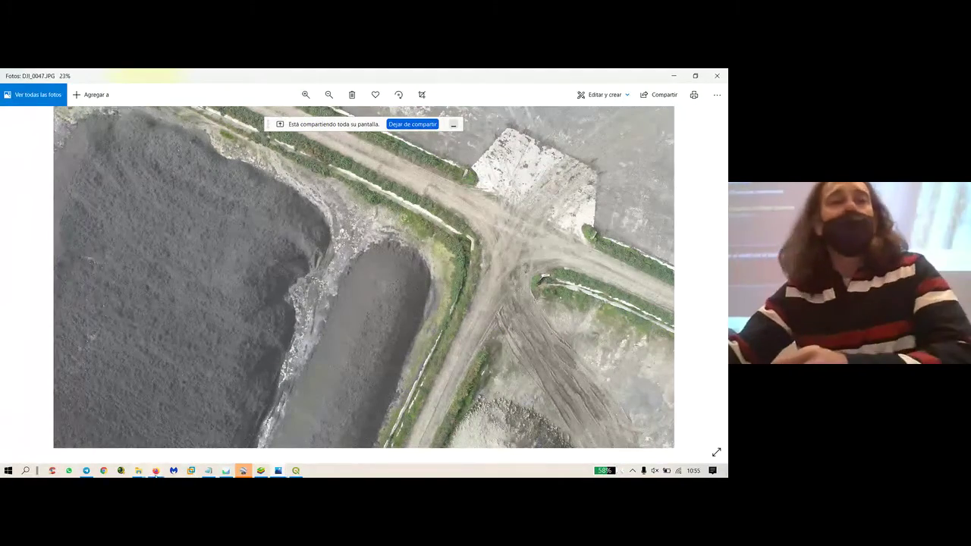
Switch to Firefox and bring up DJI's P4 Multispectral product page.
{"action": "mouse_move", "coordinate": [155, 470]}
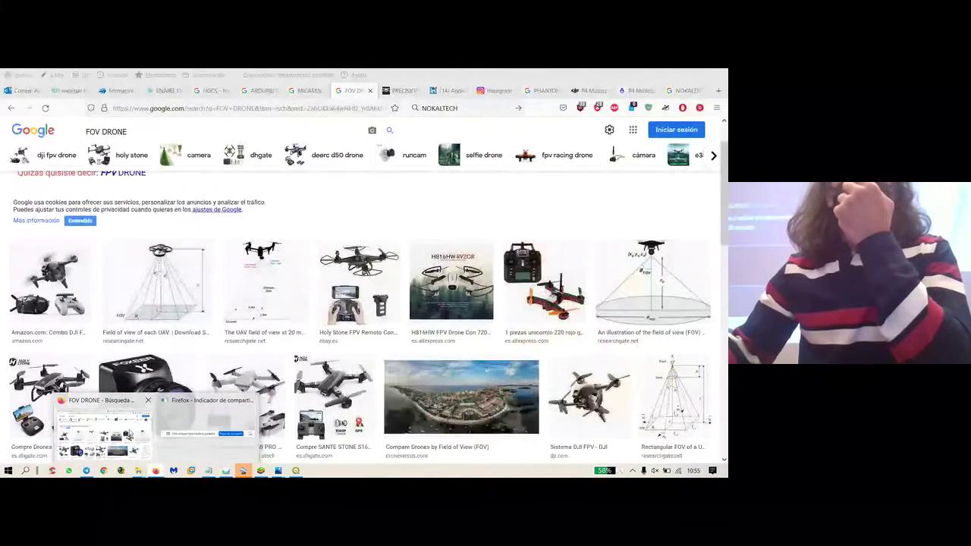
{"action": "left_click", "coordinate": [104, 431]}
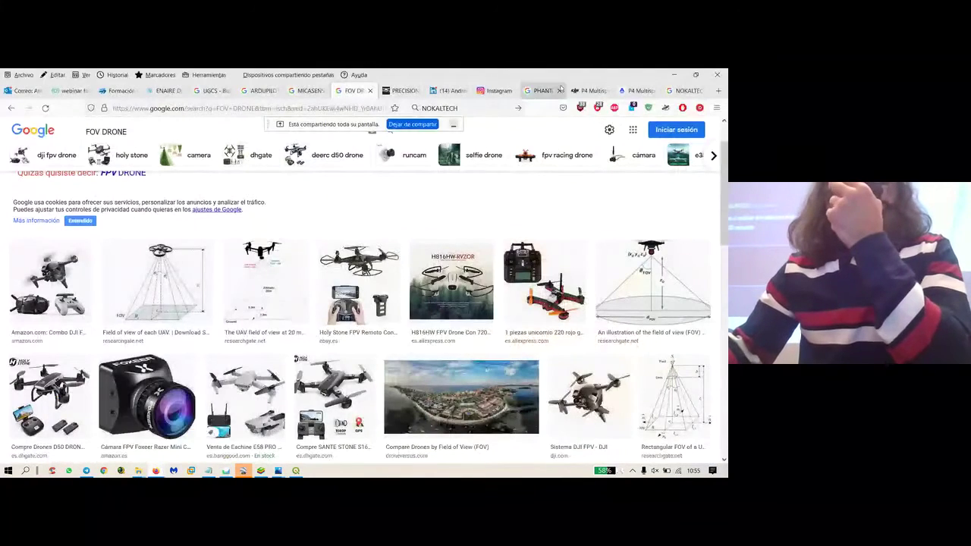
{"action": "left_click", "coordinate": [592, 91]}
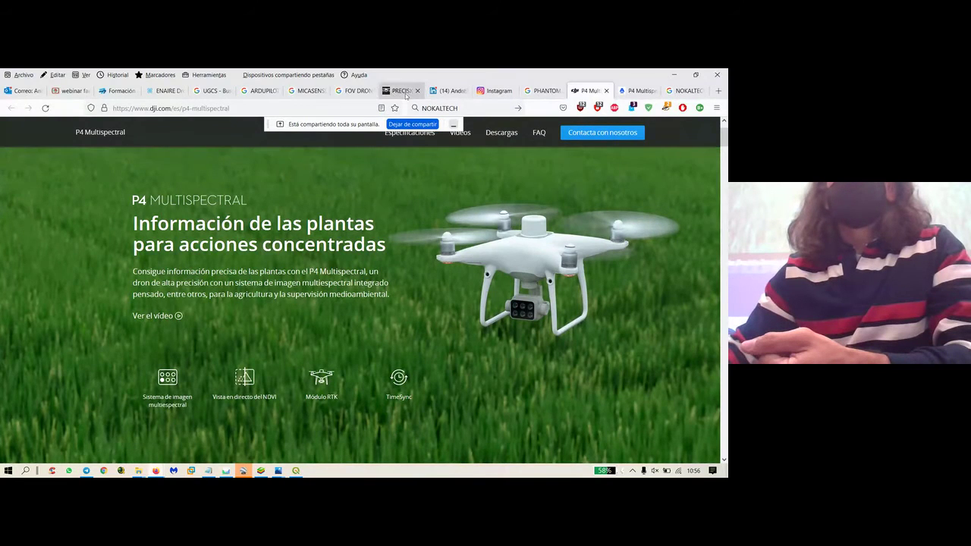
Open the MicaSense website from the MICASENSE search results and examine its sensor comparison table.
{"action": "left_click", "coordinate": [308, 90]}
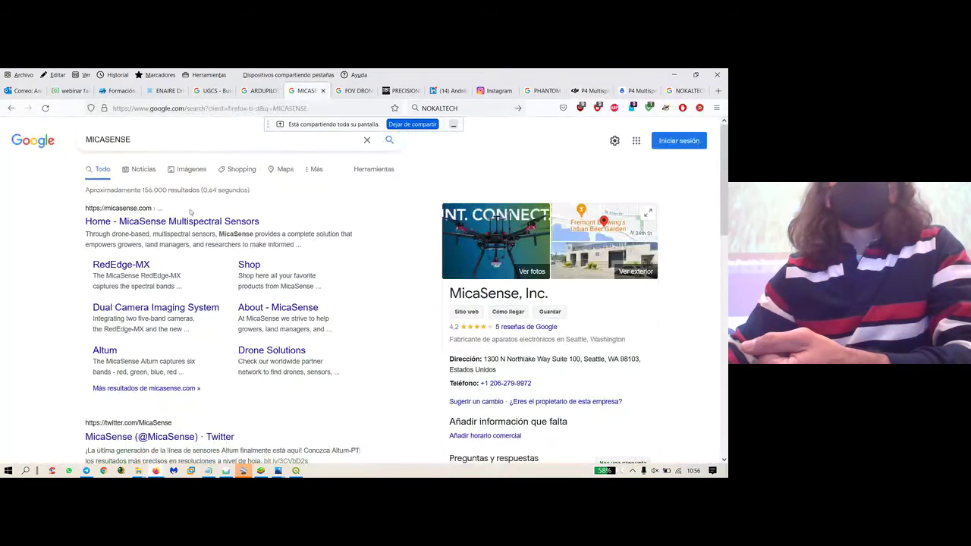
{"action": "left_click", "coordinate": [146, 223]}
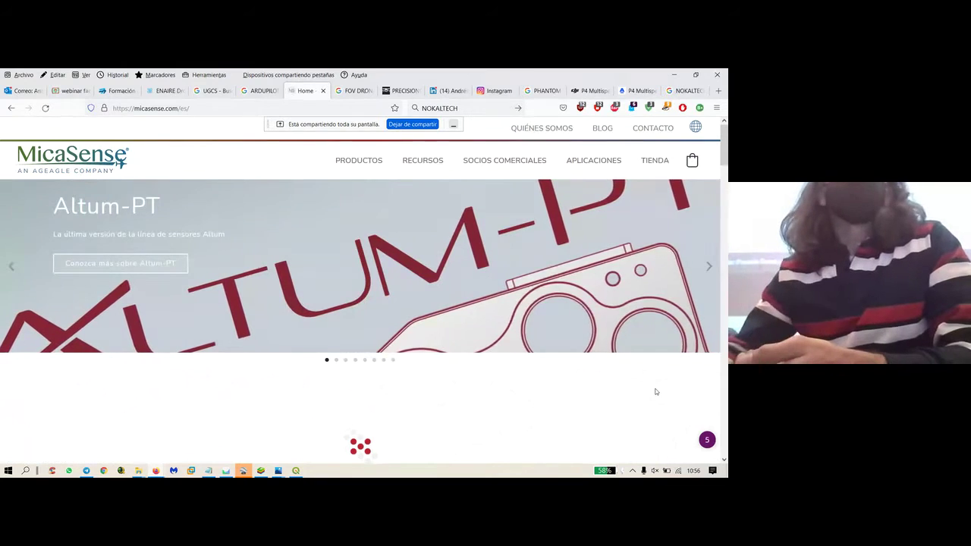
{"action": "left_click", "coordinate": [710, 269]}
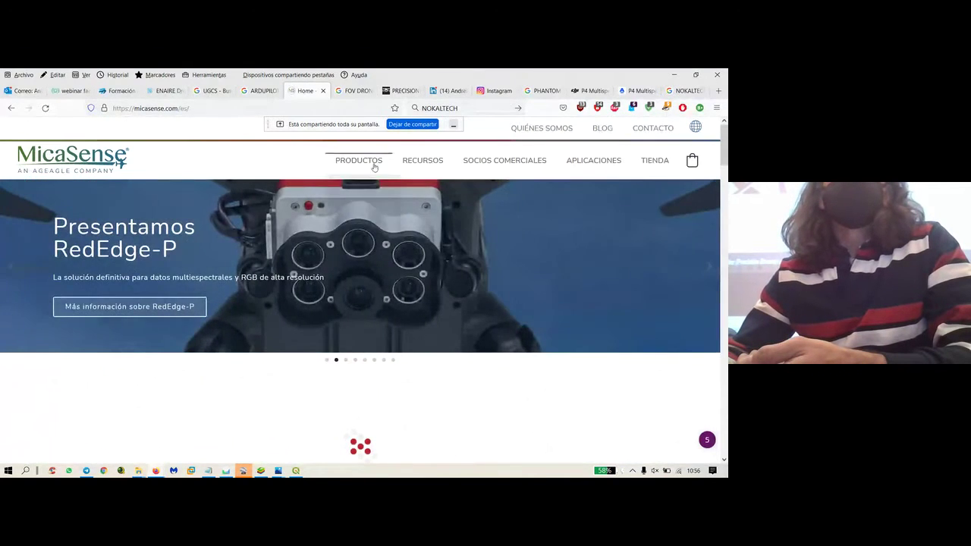
{"action": "mouse_move", "coordinate": [375, 167]}
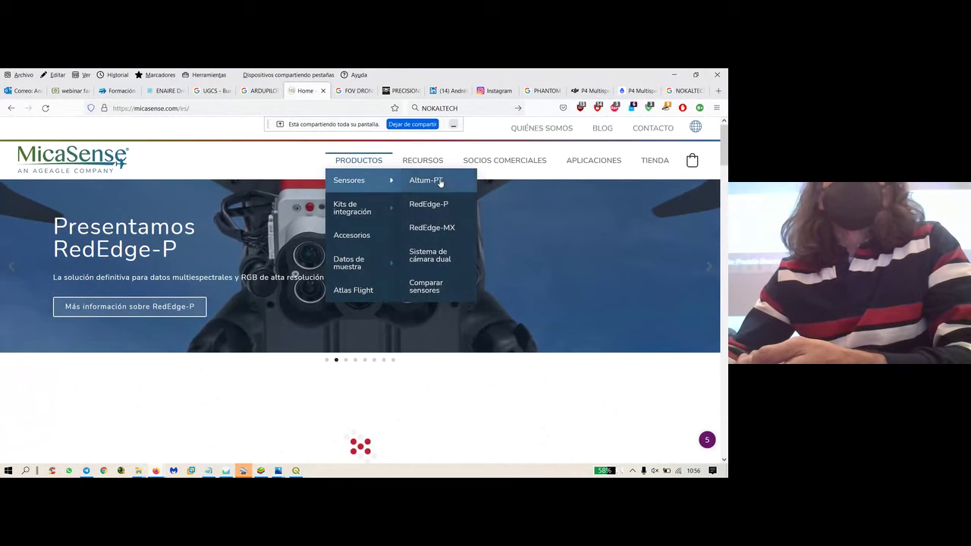
{"action": "left_click", "coordinate": [419, 290]}
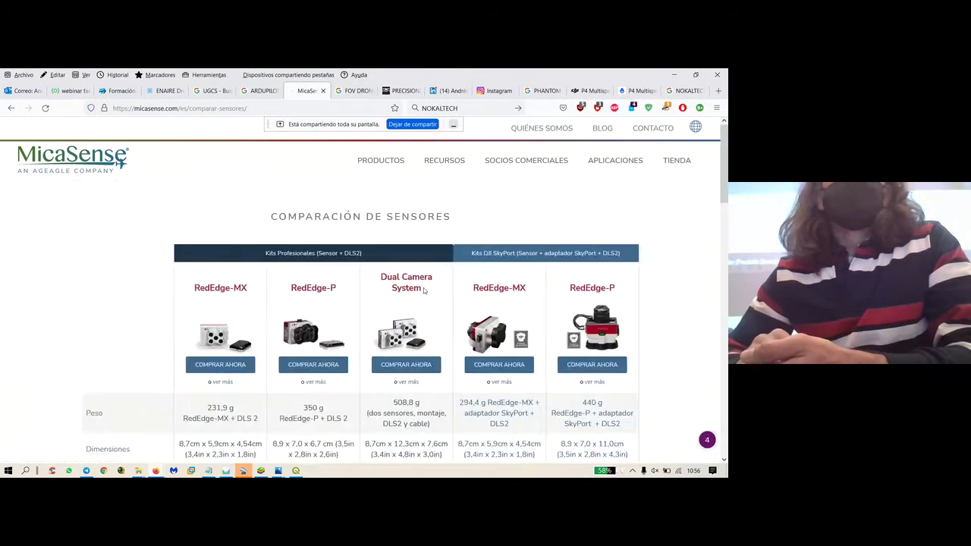
{"action": "scroll", "coordinate": [676, 287], "scroll_direction": "down", "scroll_amount": 3}
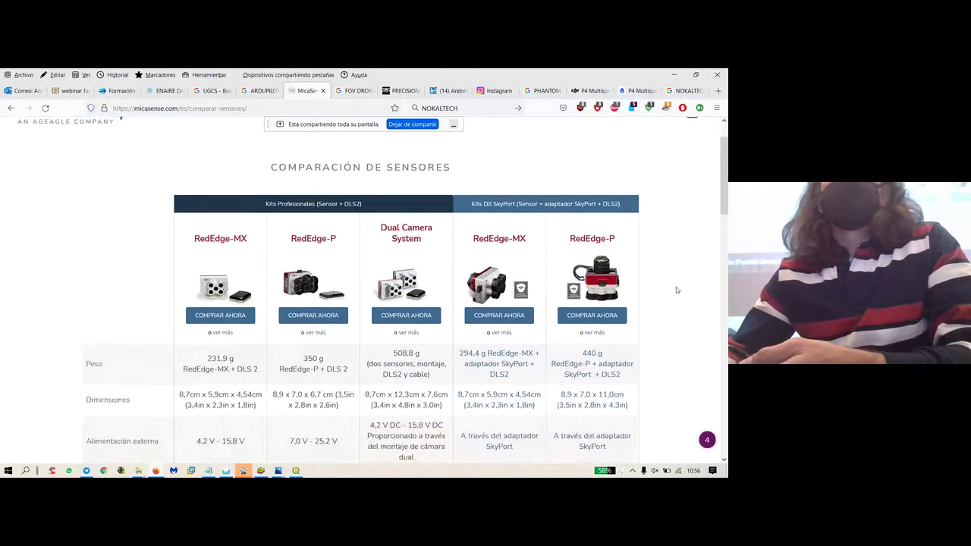
{"action": "left_click_drag", "start_coordinate": [726, 187], "coordinate": [725, 193]}
{"action": "left_click_drag", "start_coordinate": [725, 208], "coordinate": [726, 188]}
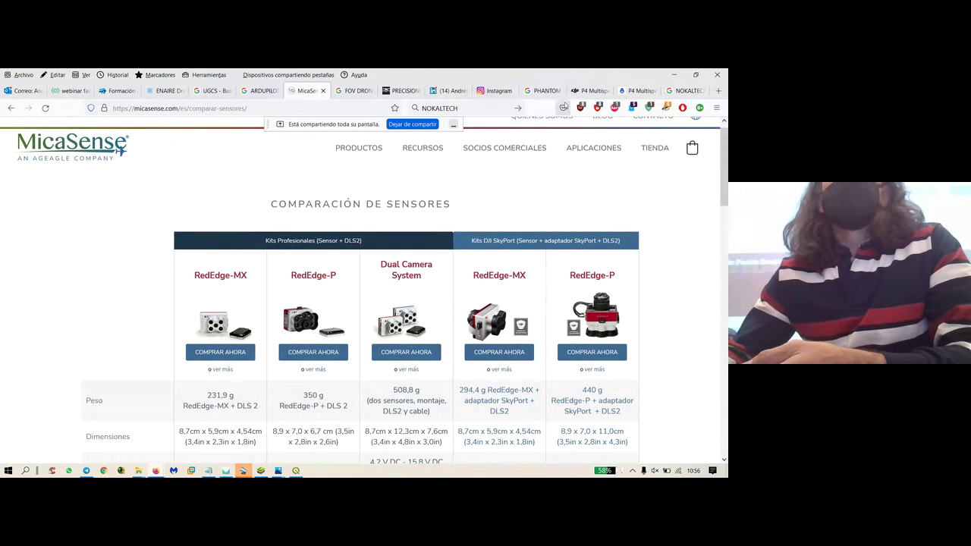
Revisit DJI's P4 Multispectral page and bring up the ACRE store page for the same drone.
{"action": "left_click", "coordinate": [583, 91]}
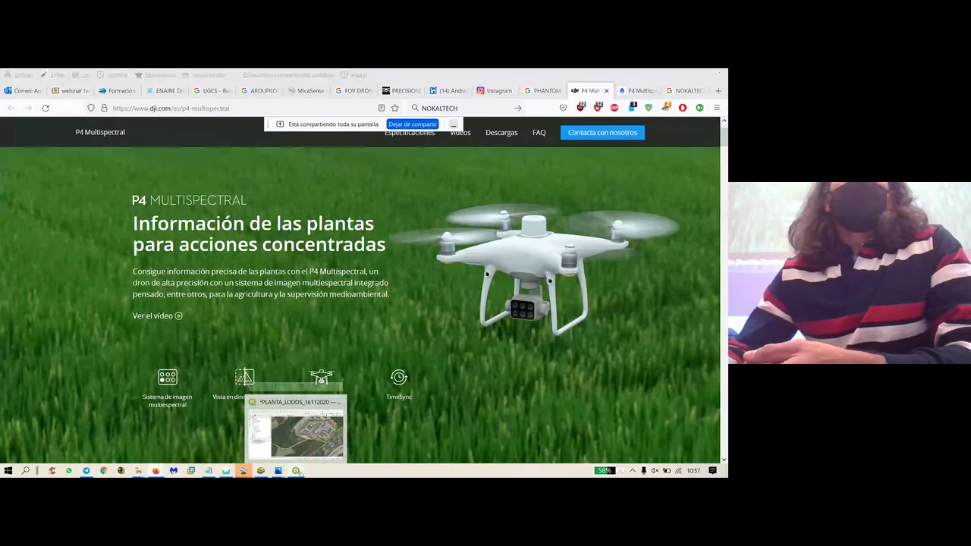
{"action": "left_click", "coordinate": [298, 471]}
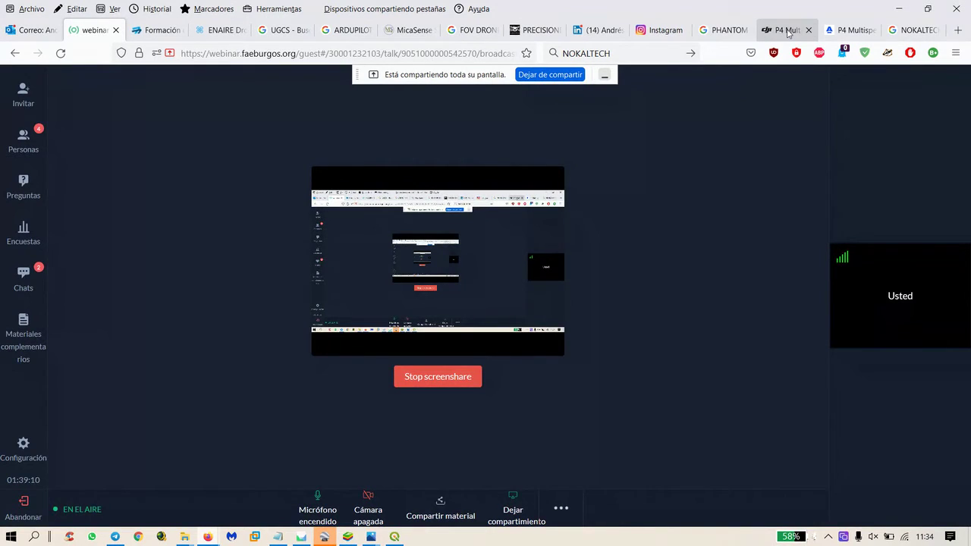
{"action": "left_click", "coordinate": [787, 33]}
{"action": "left_click", "coordinate": [844, 33]}
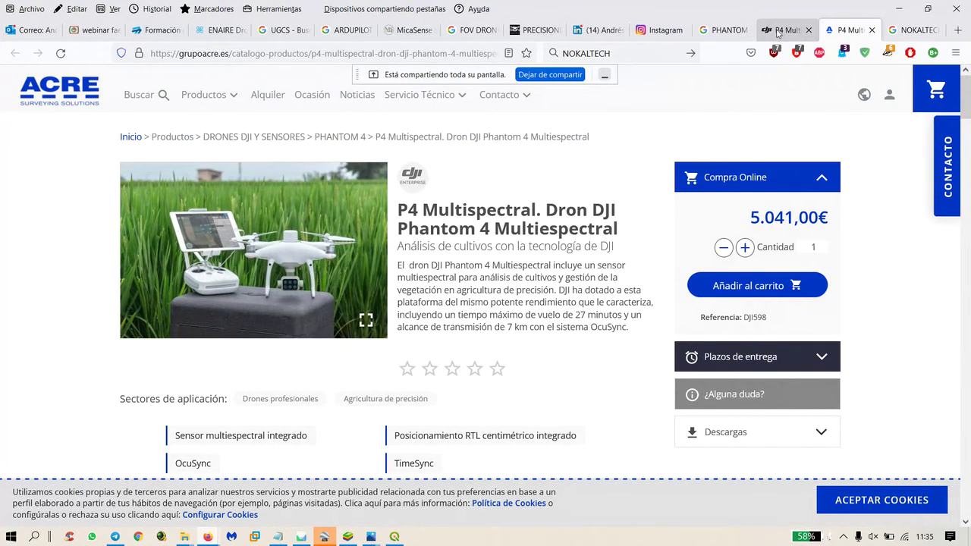
Open a maximized File Explorer window and go to the DCIM\100MEDIA folder on Unidad USB (F:).
{"action": "key", "text": "super+e"}
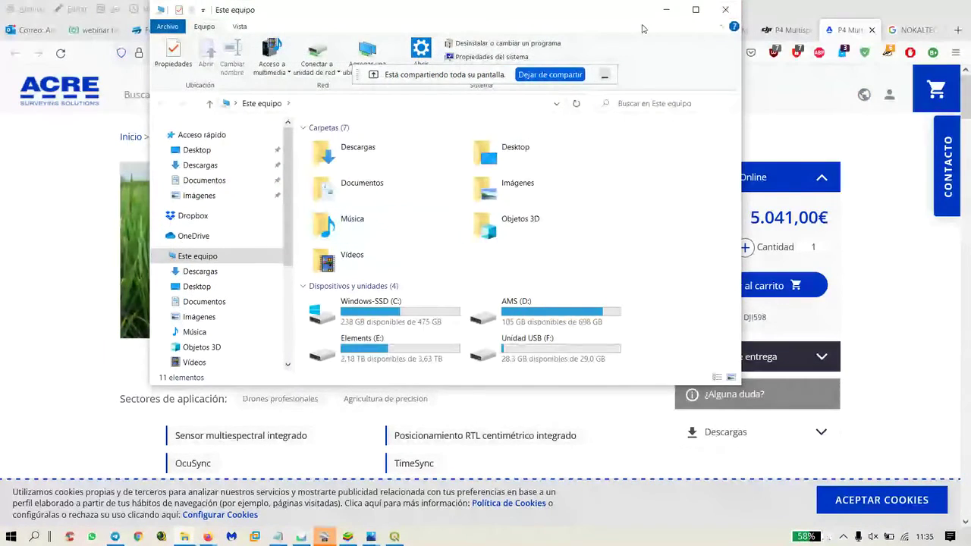
{"action": "left_click", "coordinate": [695, 9]}
{"action": "left_click", "coordinate": [58, 477]}
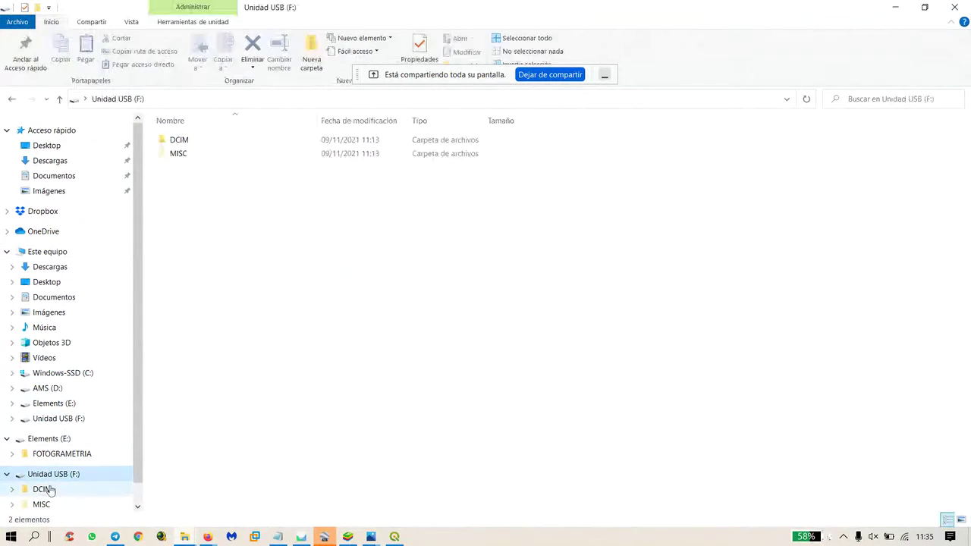
{"action": "left_click", "coordinate": [45, 490]}
{"action": "double_click", "coordinate": [209, 149]}
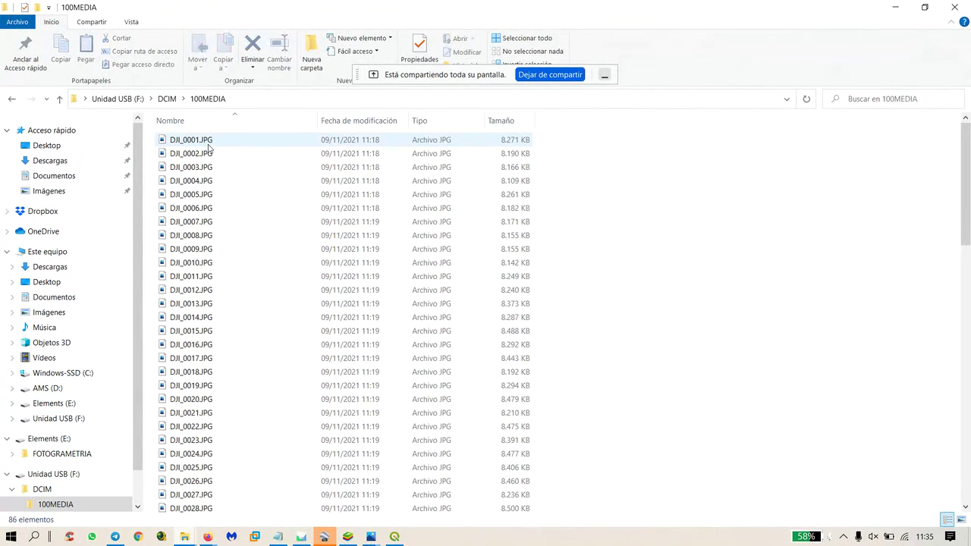
View the last photo in the folder, DJI_0086.JPG, and close the photo viewer.
{"action": "scroll", "coordinate": [499, 311], "scroll_direction": "down", "scroll_amount": 15}
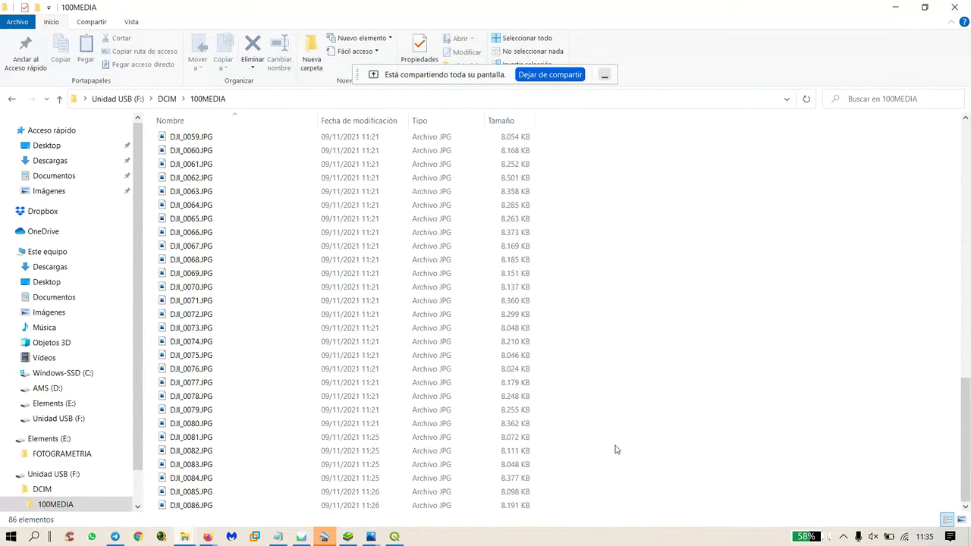
{"action": "left_click", "coordinate": [208, 507]}
{"action": "double_click", "coordinate": [209, 507]}
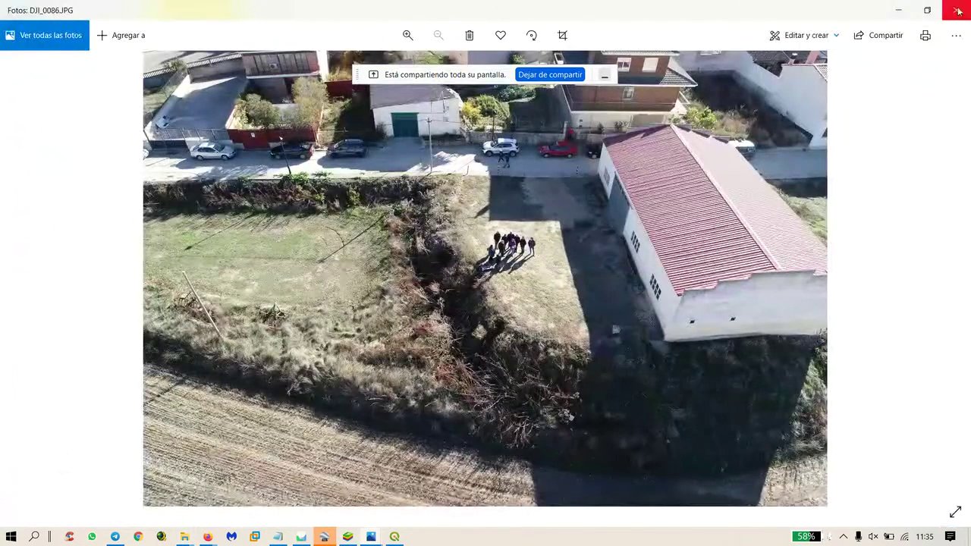
{"action": "left_click", "coordinate": [956, 10]}
Copy the 100MEDIA folder from the USB drive into the Descargas folder.
{"action": "left_click", "coordinate": [60, 504]}
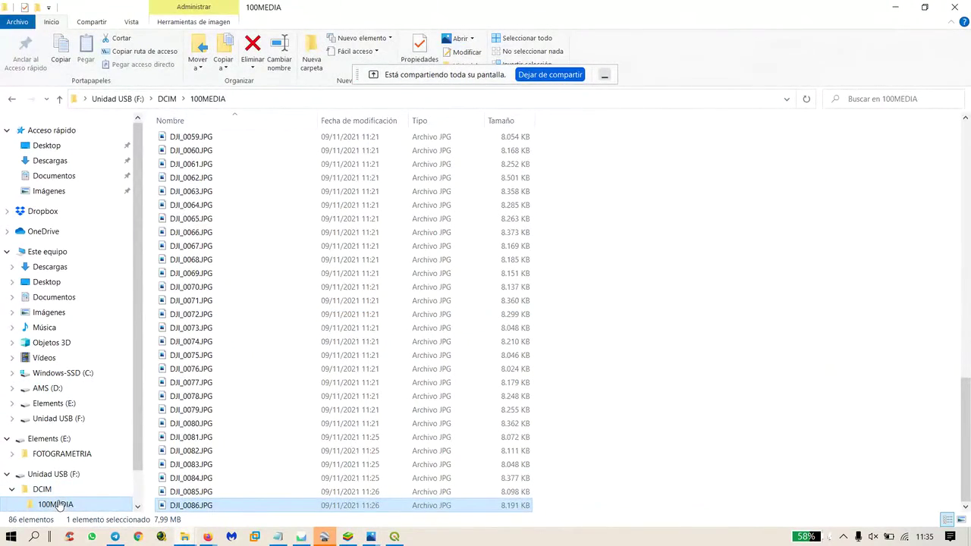
{"action": "right_click", "coordinate": [59, 504]}
{"action": "left_click", "coordinate": [92, 419]}
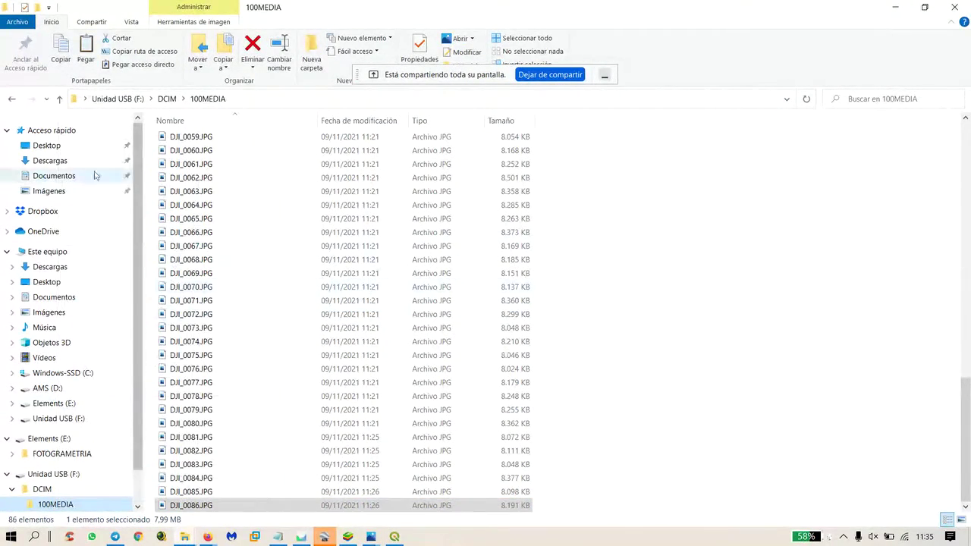
{"action": "left_click", "coordinate": [50, 160]}
{"action": "right_click", "coordinate": [435, 403]}
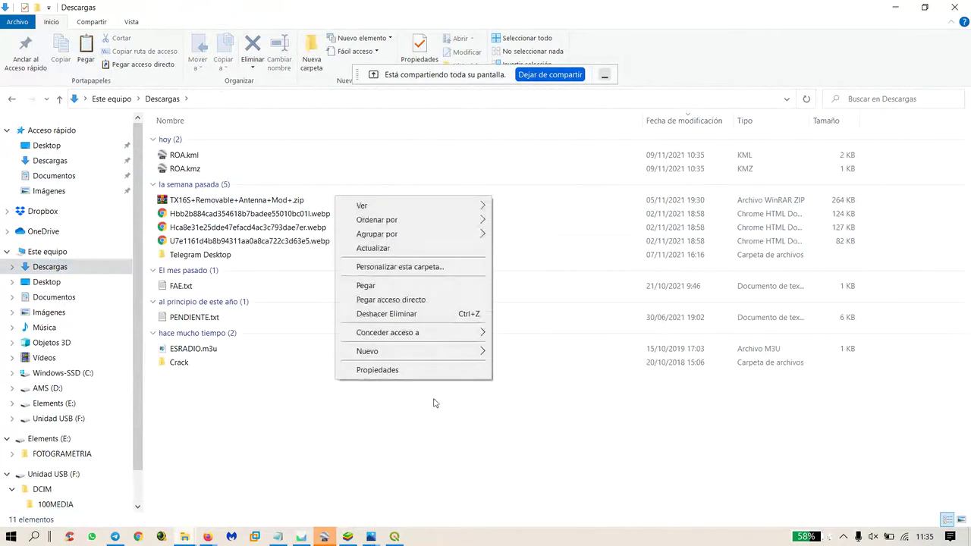
{"action": "left_click", "coordinate": [372, 286]}
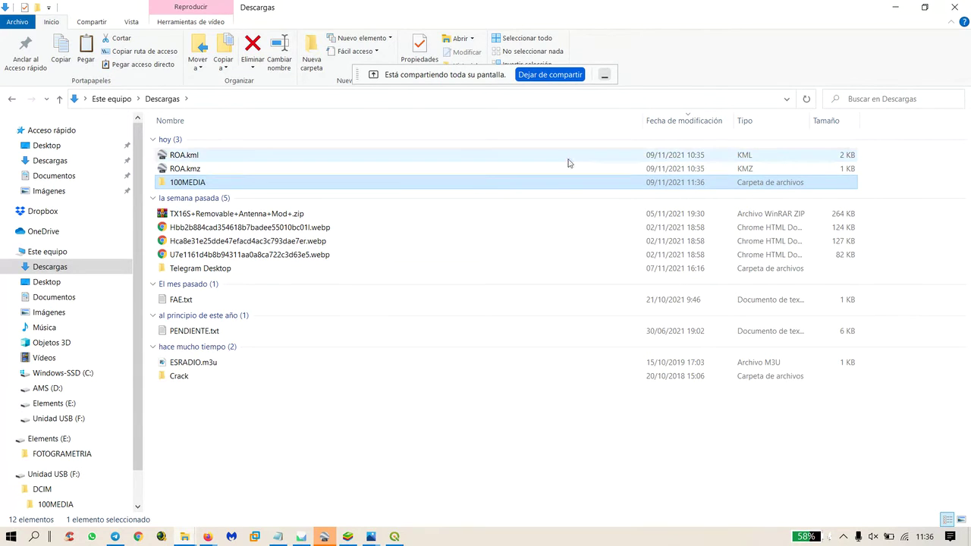
Open the copied 100MEDIA folder in Descargas and display its photos as medium icons.
{"action": "double_click", "coordinate": [164, 186]}
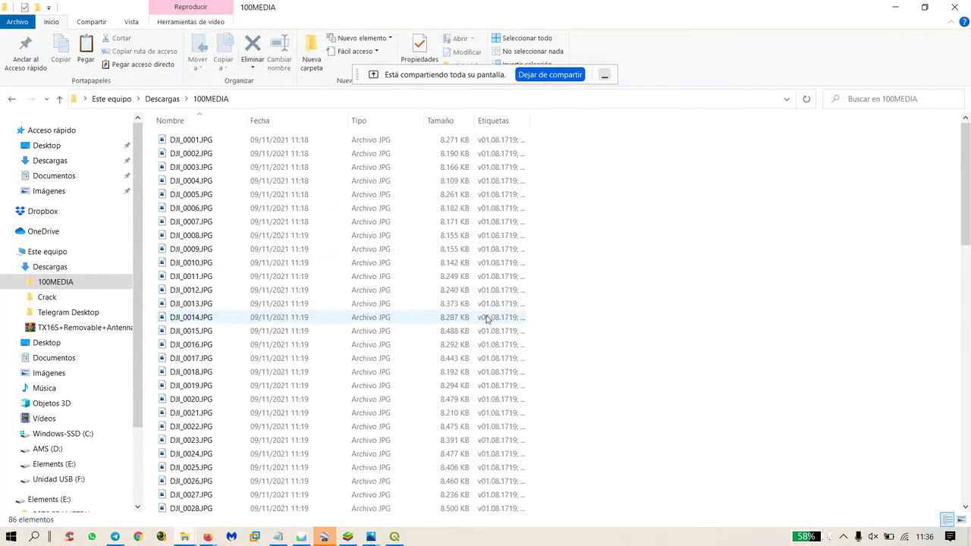
{"action": "left_click", "coordinate": [131, 21]}
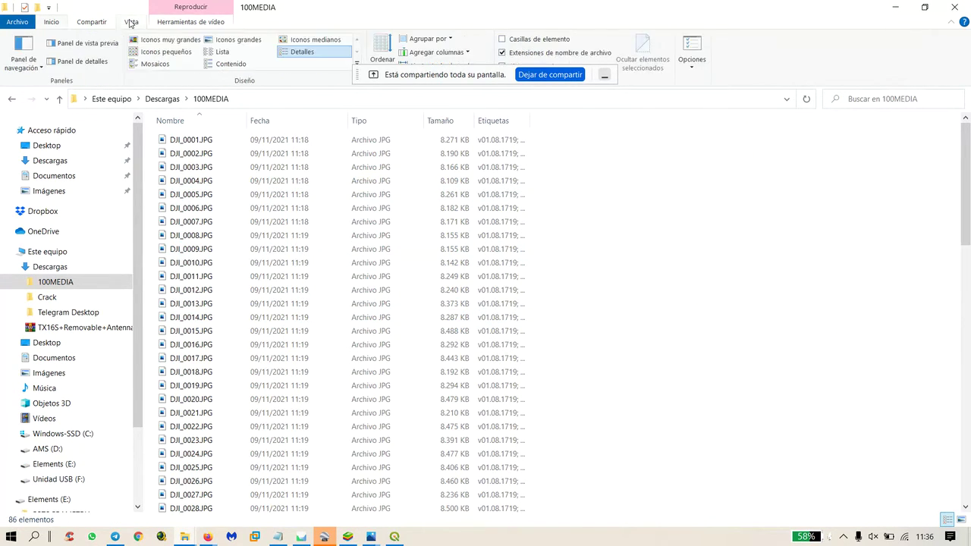
{"action": "left_click", "coordinate": [294, 42]}
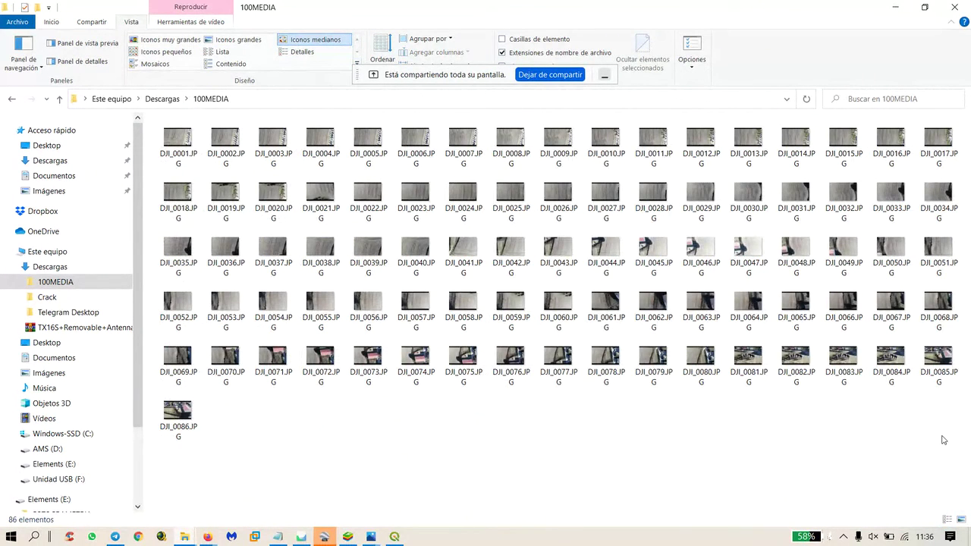
Create a new folder inside 100MEDIA and move DJI_0081.JPG through DJI_0086.JPG into it.
{"action": "right_click", "coordinate": [556, 484]}
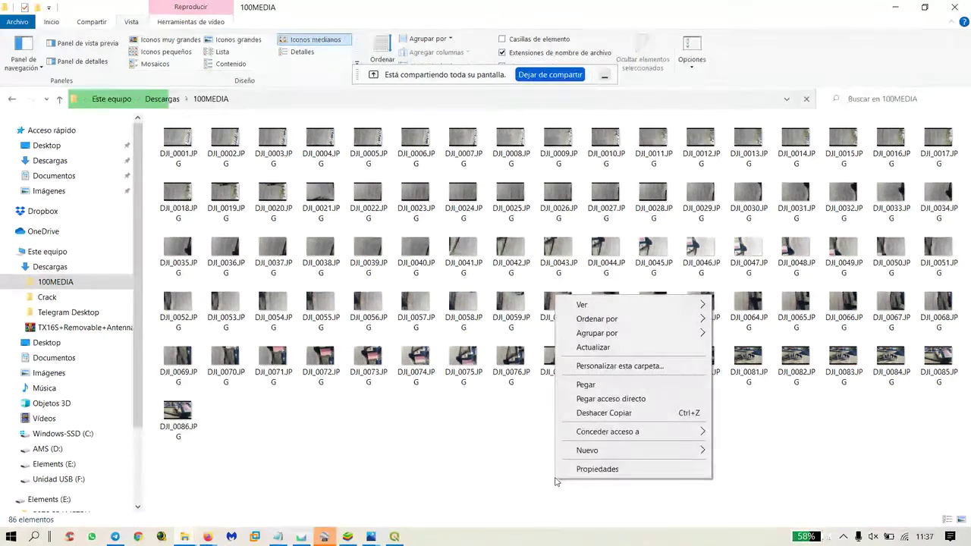
{"action": "mouse_move", "coordinate": [619, 457]}
{"action": "left_click", "coordinate": [741, 260]}
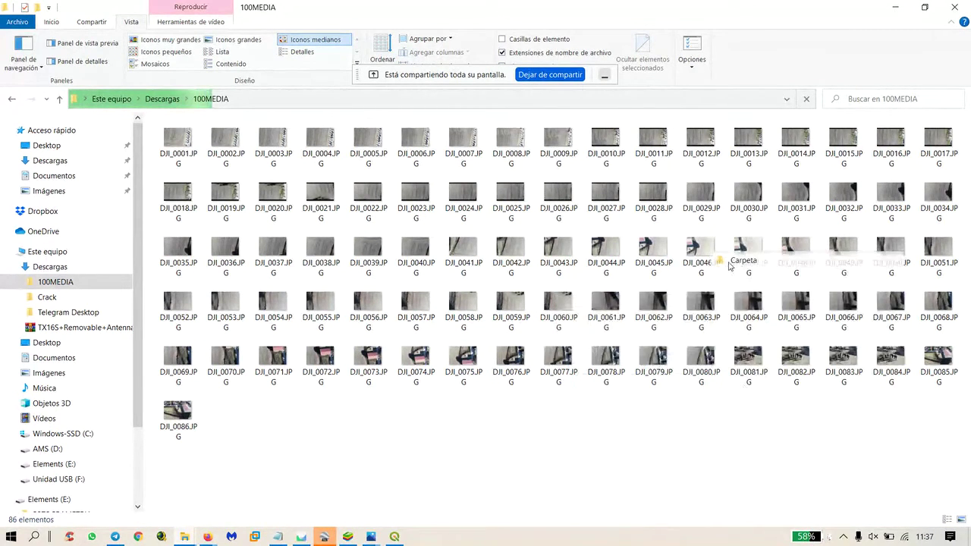
{"action": "left_click", "coordinate": [932, 389]}
{"action": "left_click_drag", "start_coordinate": [958, 384], "coordinate": [781, 305]}
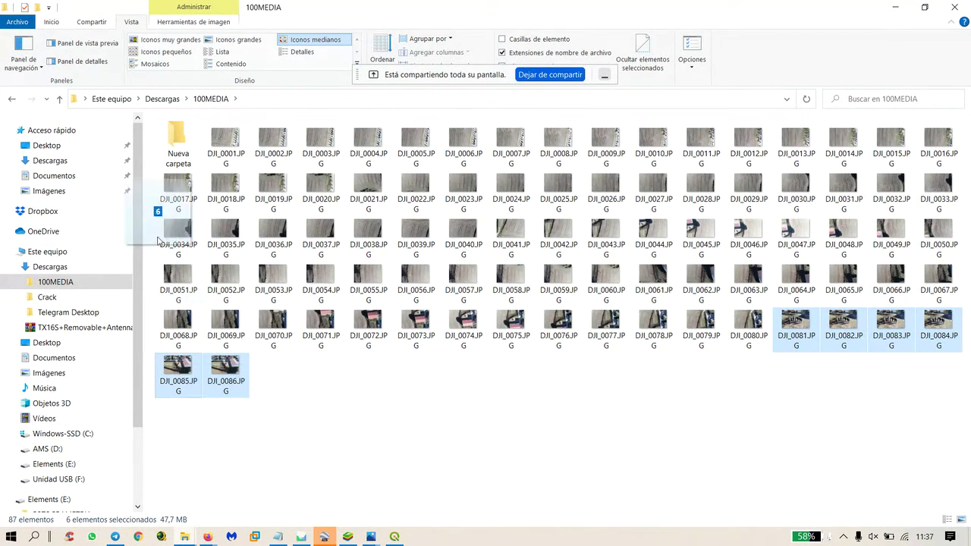
{"action": "left_click_drag", "start_coordinate": [159, 241], "coordinate": [169, 158]}
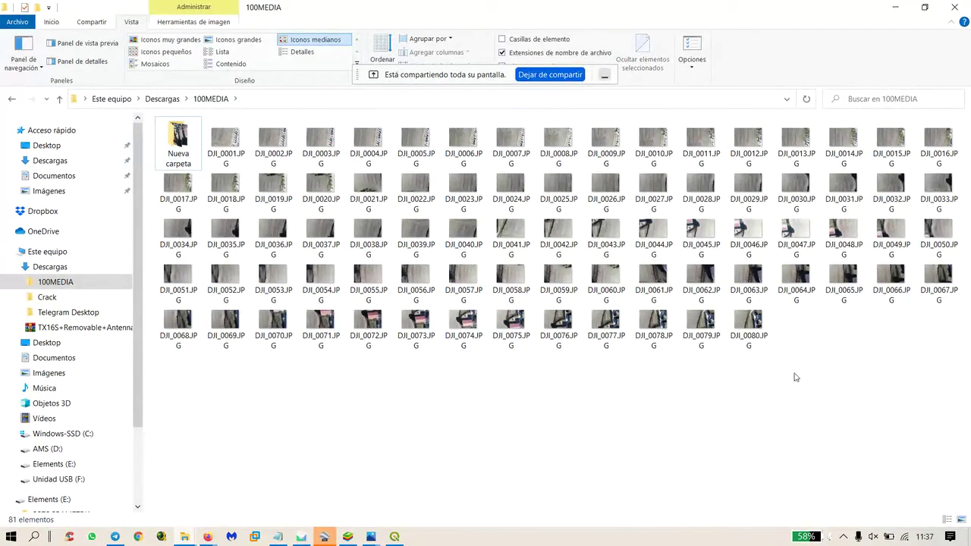
Open DJI_0080.JPG in the photo viewer and browse backward through the aerial photos to DJI_0016.JPG to examine their coverage and overlap.
{"action": "double_click", "coordinate": [747, 320]}
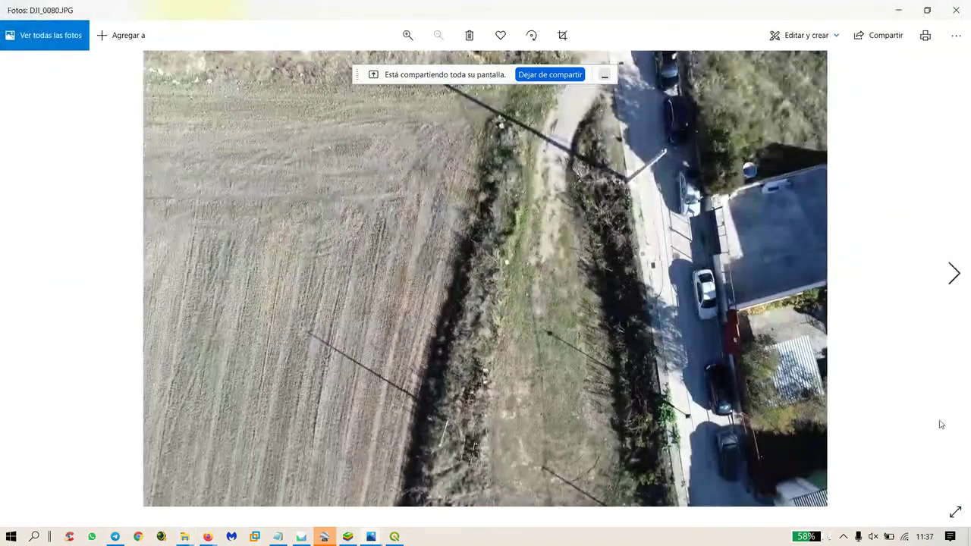
{"action": "key", "text": "Left"}
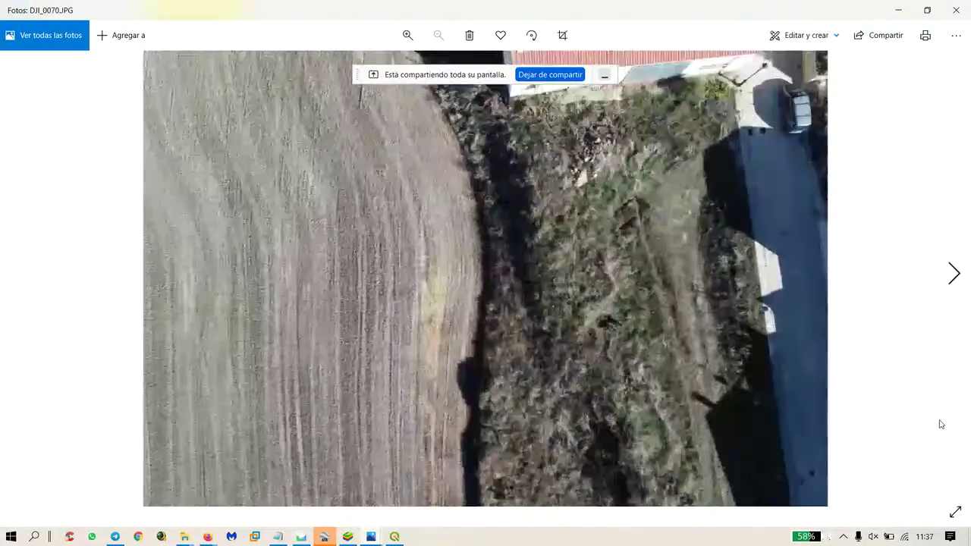
{"action": "key", "text": "Left"}
{"action": "key", "text": "Left"}
{"action": "key", "text": "Left"}
{"action": "key", "text": "Left"}
{"action": "key", "text": "Left"}
{"action": "key", "text": "Left"}
{"action": "key", "text": "Left"}
{"action": "key", "text": "Left"}
{"action": "key", "text": "Left"}
{"action": "key", "text": "Left"}
{"action": "key", "text": "Left"}
{"action": "key", "text": "Left"}
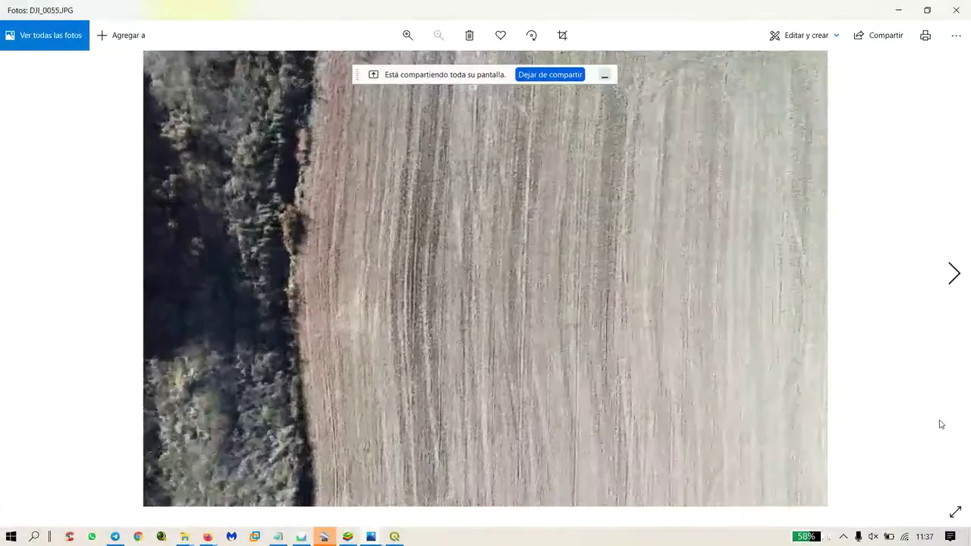
{"action": "key", "text": "Left"}
{"action": "key", "text": "Left"}
{"action": "key", "text": "Left"}
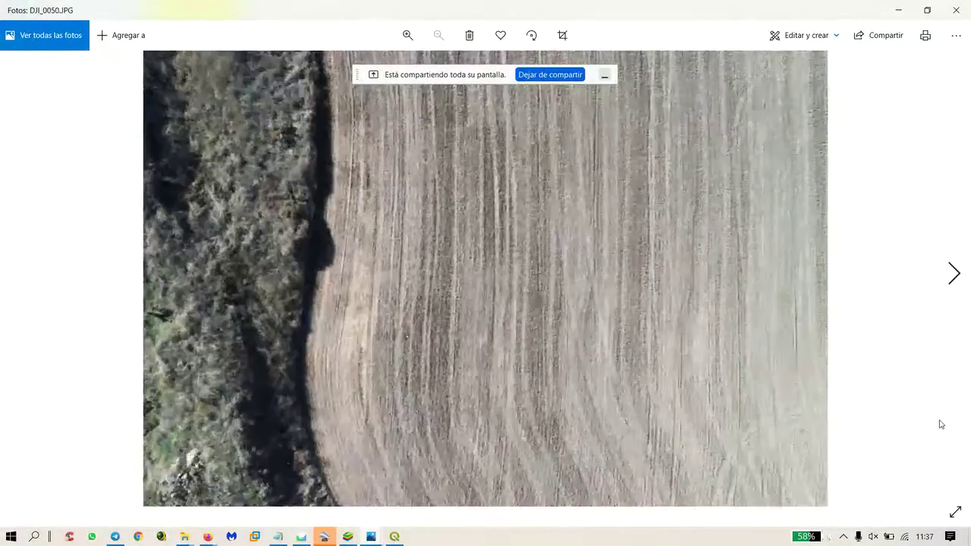
{"action": "key", "text": "Left"}
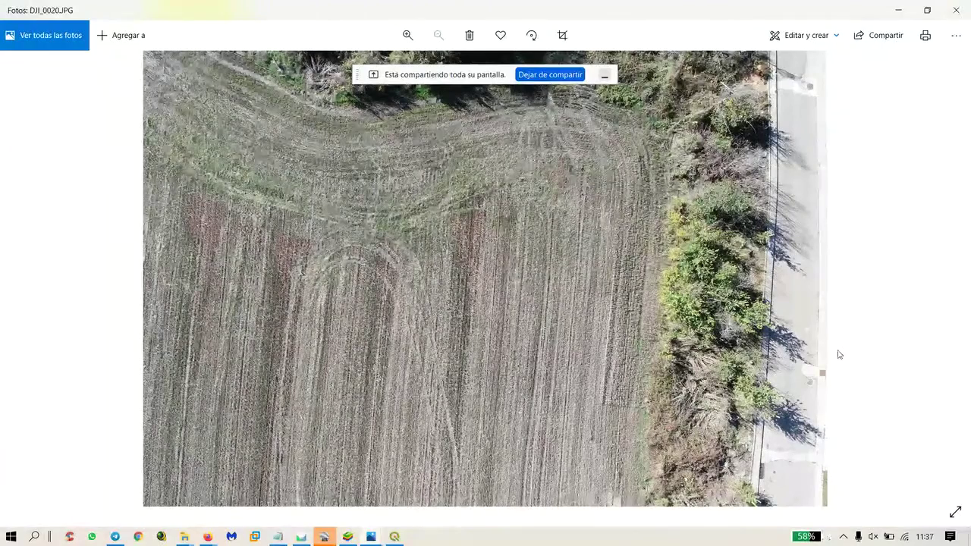
{"action": "key", "text": "Left"}
{"action": "key", "text": "Left"}
{"action": "key", "text": "Left"}
{"action": "key", "text": "Left"}
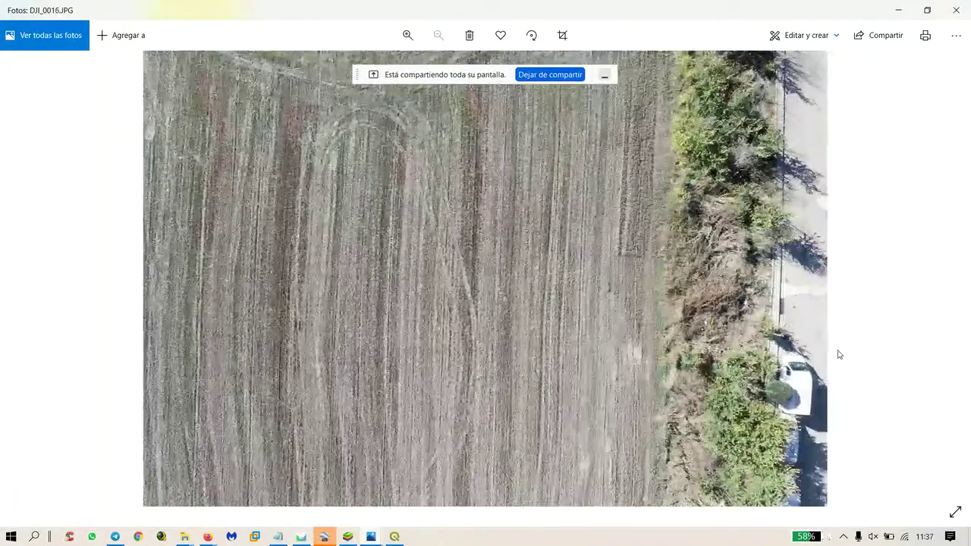
Continue browsing backward through the aerial photos from DJI_0016.JPG to DJI_0001.JPG to examine their coverage and overlap.
{"action": "key", "text": "Left"}
{"action": "key", "text": "Left"}
{"action": "key", "text": "Left"}
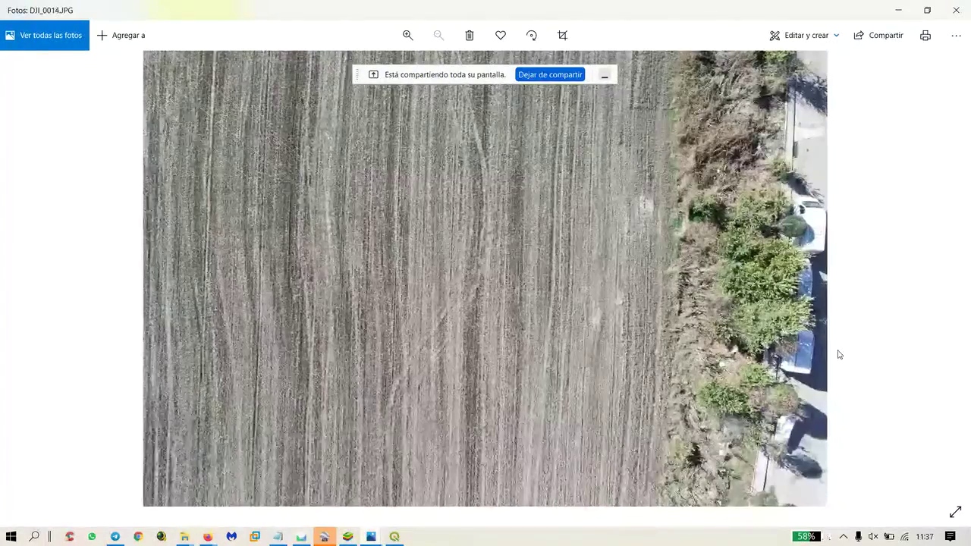
{"action": "key", "text": "Left"}
{"action": "key", "text": "Left"}
{"action": "key", "text": "Left"}
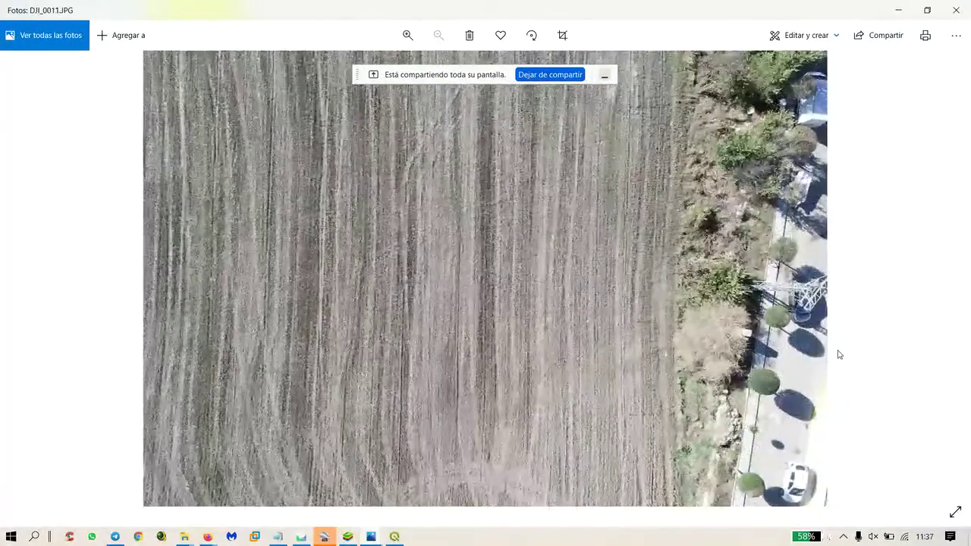
{"action": "key", "text": "Left"}
{"action": "key", "text": "Left"}
{"action": "key", "text": "Left"}
{"action": "key", "text": "Left"}
{"action": "key", "text": "Left"}
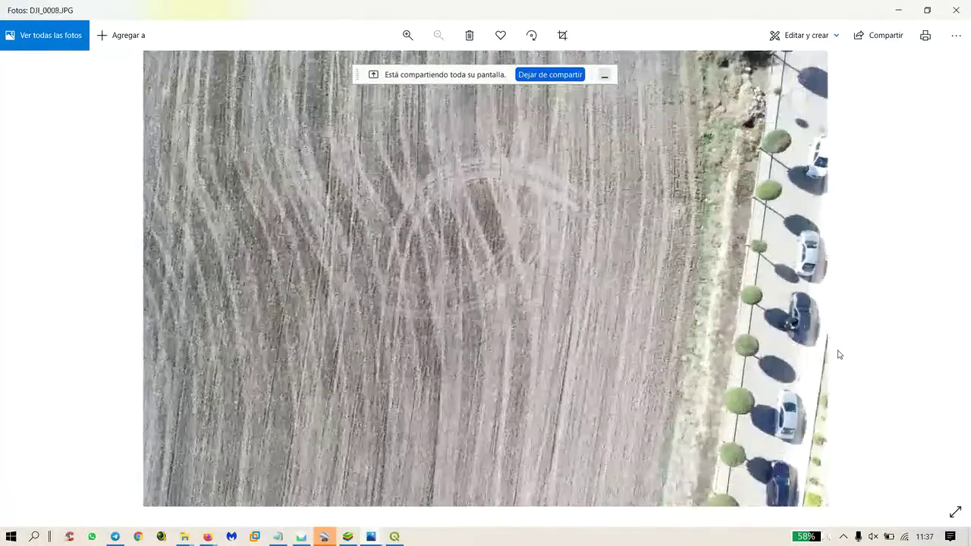
{"action": "key", "text": "Left"}
{"action": "key", "text": "Left"}
{"action": "key", "text": "Left"}
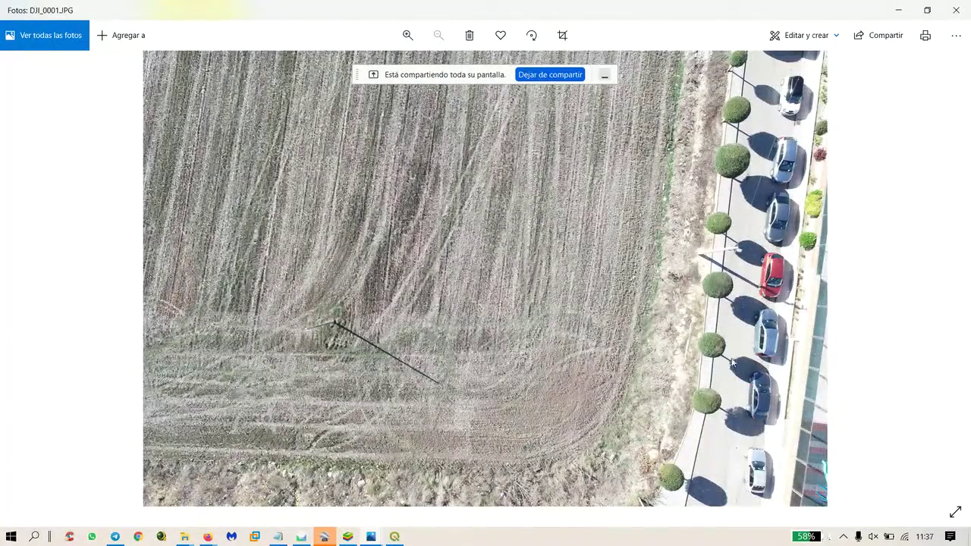
Magnify DJI_0001.JPG to inspect the ground detail beside the road, and minimize the photo viewer.
{"action": "scroll", "coordinate": [733, 364], "scroll_direction": "up", "scroll_amount": 1}
{"action": "scroll", "coordinate": [730, 358], "scroll_direction": "up", "scroll_amount": 11}
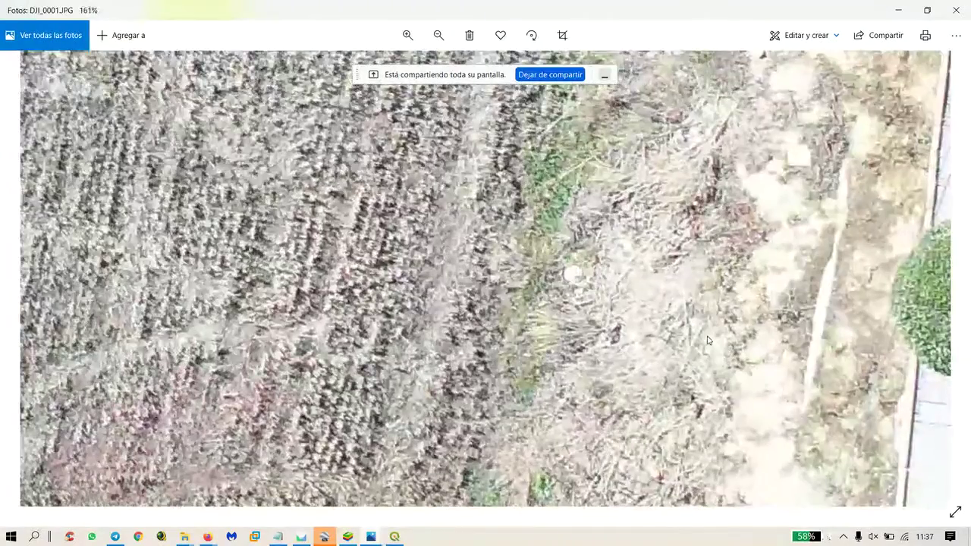
{"action": "scroll", "coordinate": [717, 336], "scroll_direction": "down", "scroll_amount": 3}
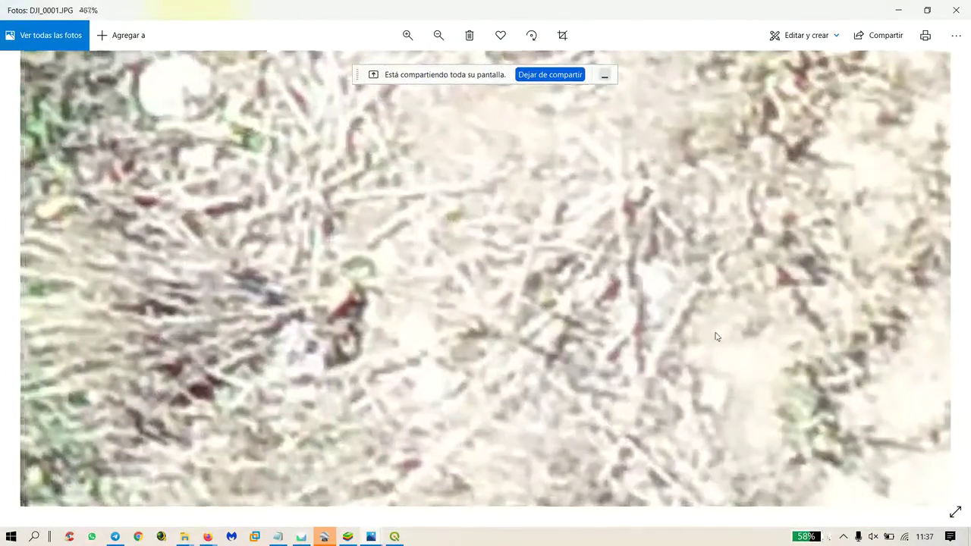
{"action": "left_click", "coordinate": [899, 9]}
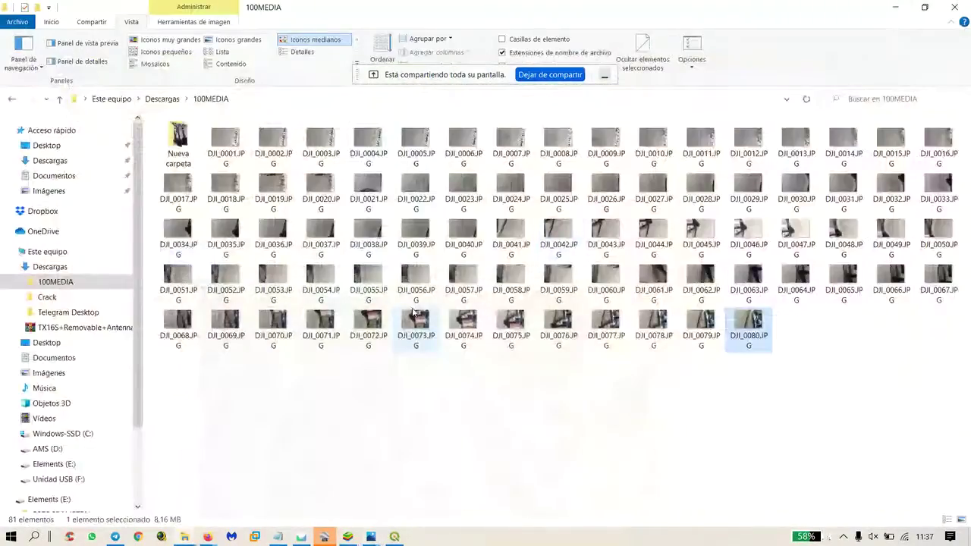
Examine the GPS latitude, longitude and altitude in the detailed file properties of DJI_0036.JPG, and close the properties.
{"action": "left_click", "coordinate": [283, 234]}
{"action": "right_click", "coordinate": [282, 234]}
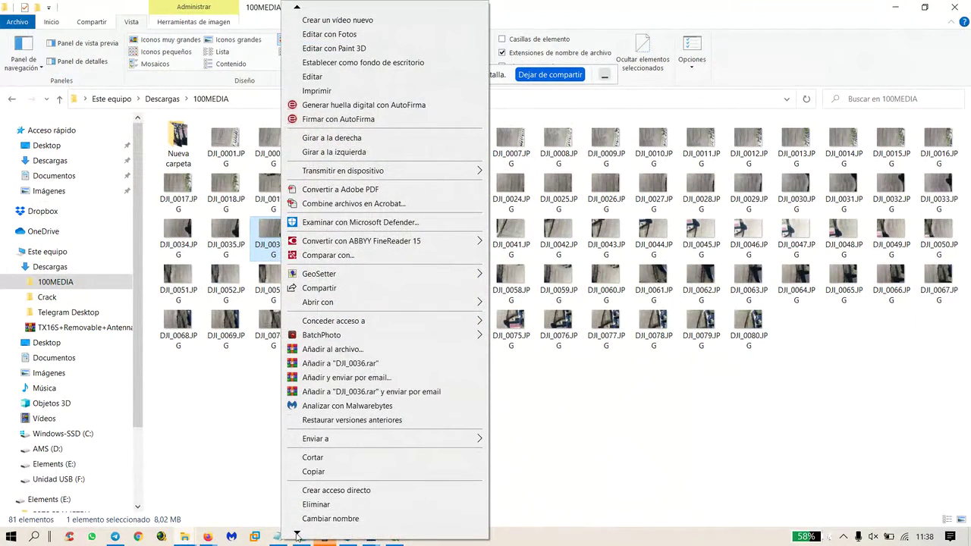
{"action": "mouse_move", "coordinate": [297, 536]}
{"action": "left_click", "coordinate": [320, 512]}
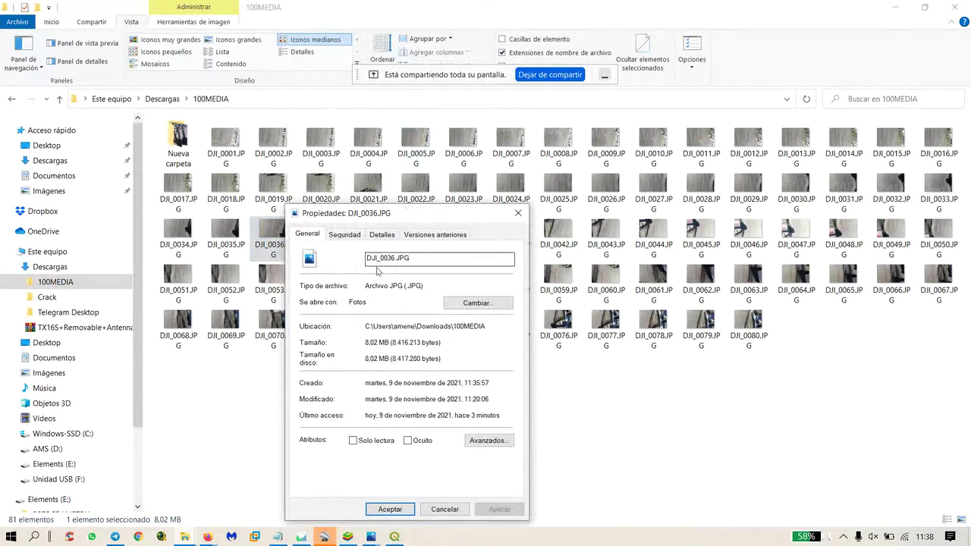
{"action": "left_click", "coordinate": [387, 237]}
{"action": "scroll", "coordinate": [425, 349], "scroll_direction": "down", "scroll_amount": 10}
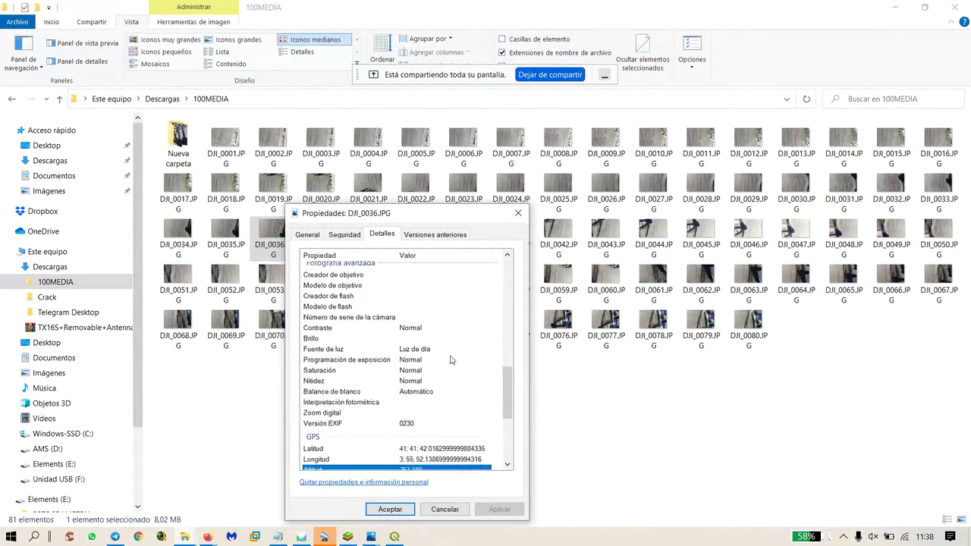
{"action": "left_click", "coordinate": [433, 308]}
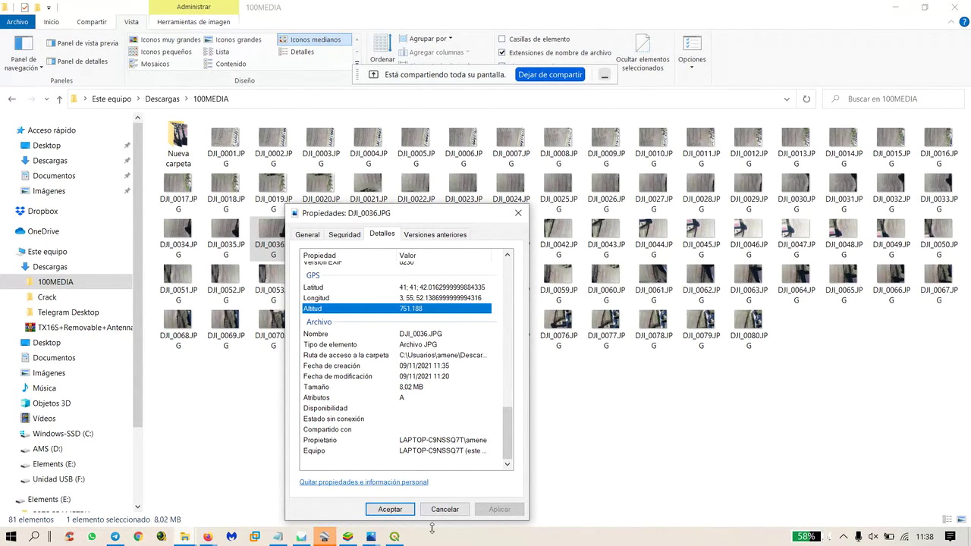
{"action": "left_click", "coordinate": [447, 511]}
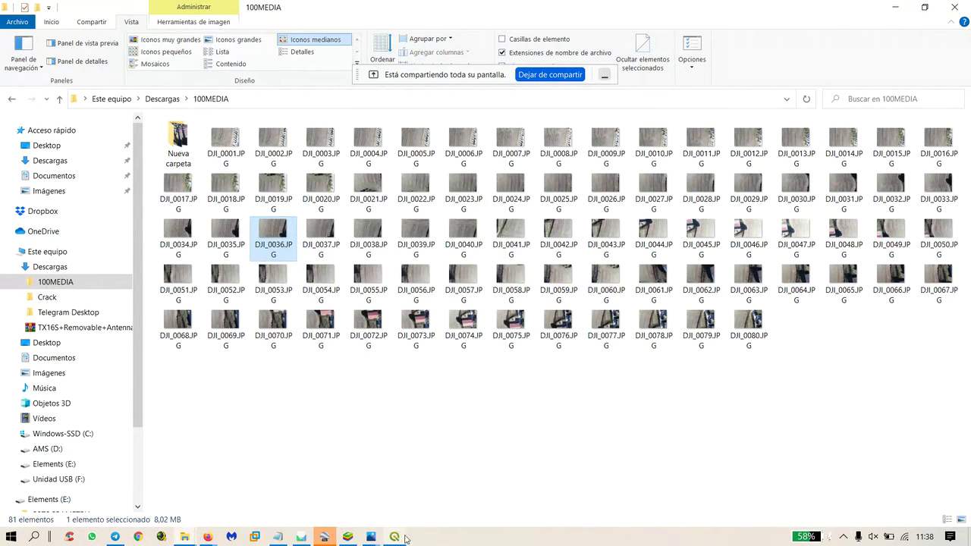
Switch to Agisoft Metashape and start a new empty project, discarding the changes to the open document.
{"action": "left_click", "coordinate": [395, 536]}
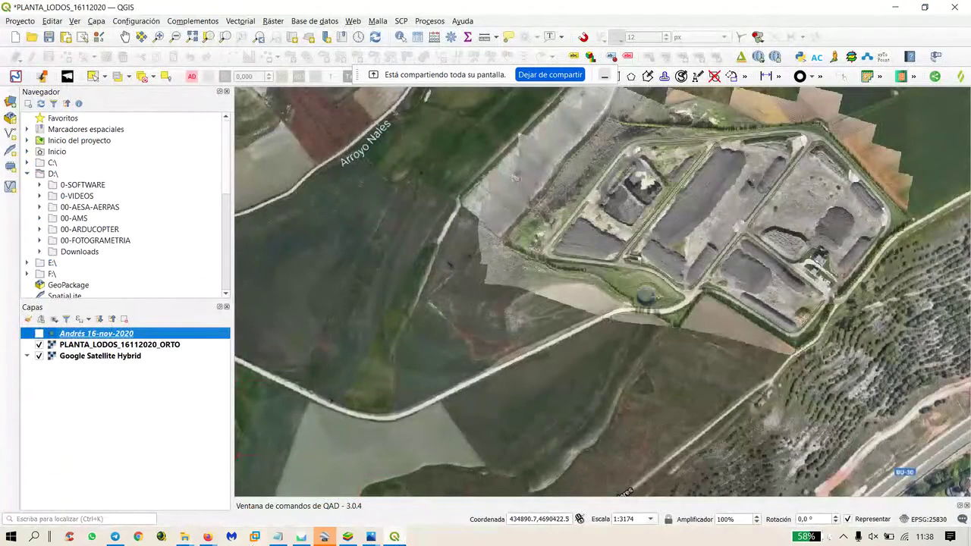
{"action": "left_click", "coordinate": [301, 536]}
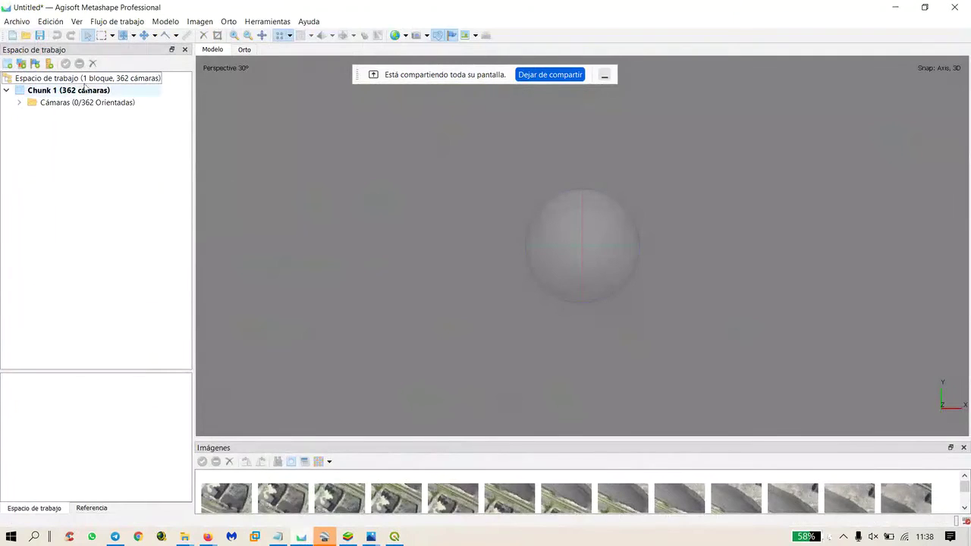
{"action": "left_click", "coordinate": [12, 35]}
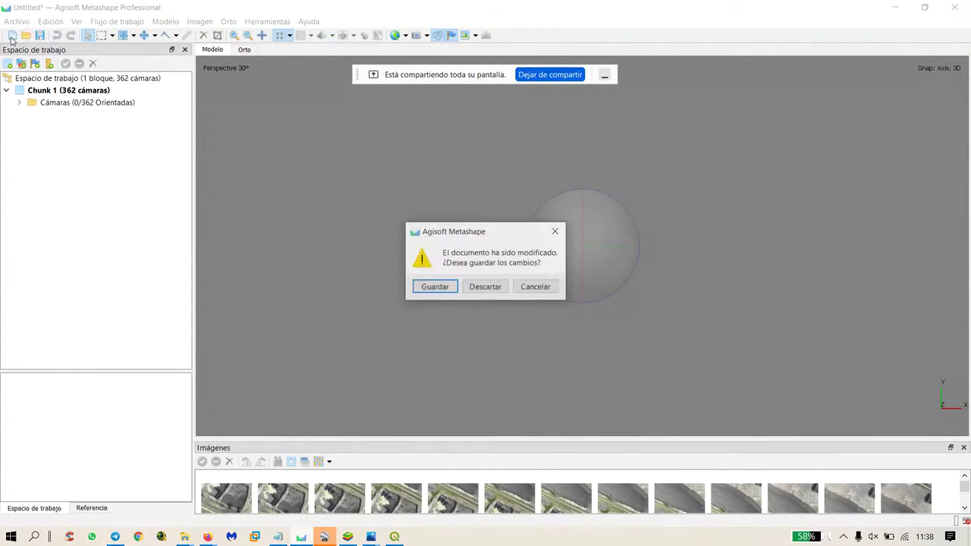
{"action": "left_click", "coordinate": [474, 286]}
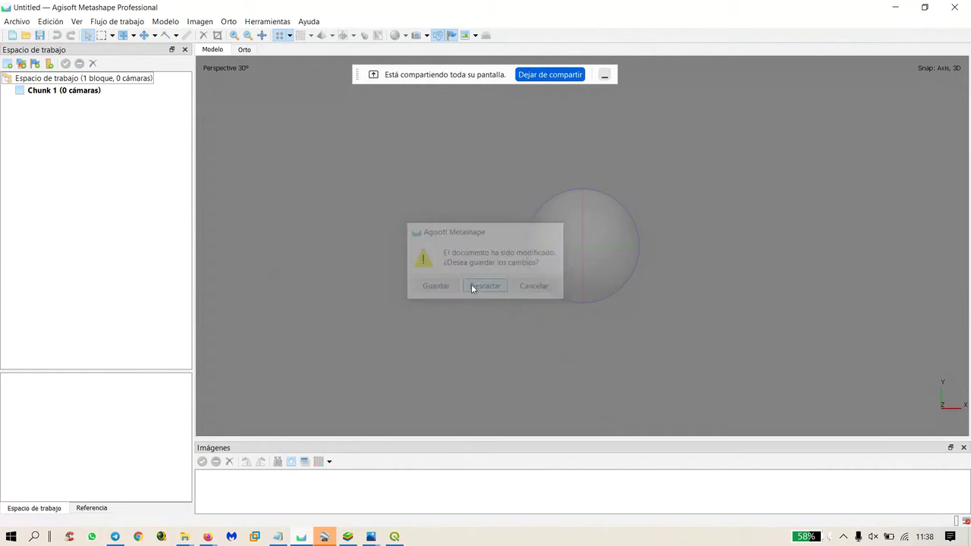
Add photos DJI_0001.JPG through DJI_0080.JPG from the 100MEDIA folder in Descargas to Chunk 1.
{"action": "left_click", "coordinate": [23, 65]}
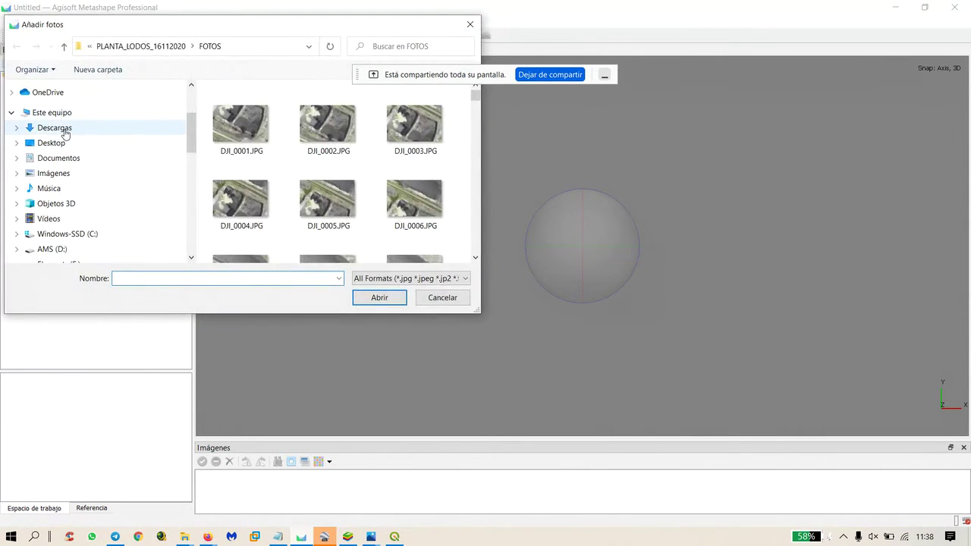
{"action": "left_click", "coordinate": [59, 128]}
{"action": "double_click", "coordinate": [254, 125]}
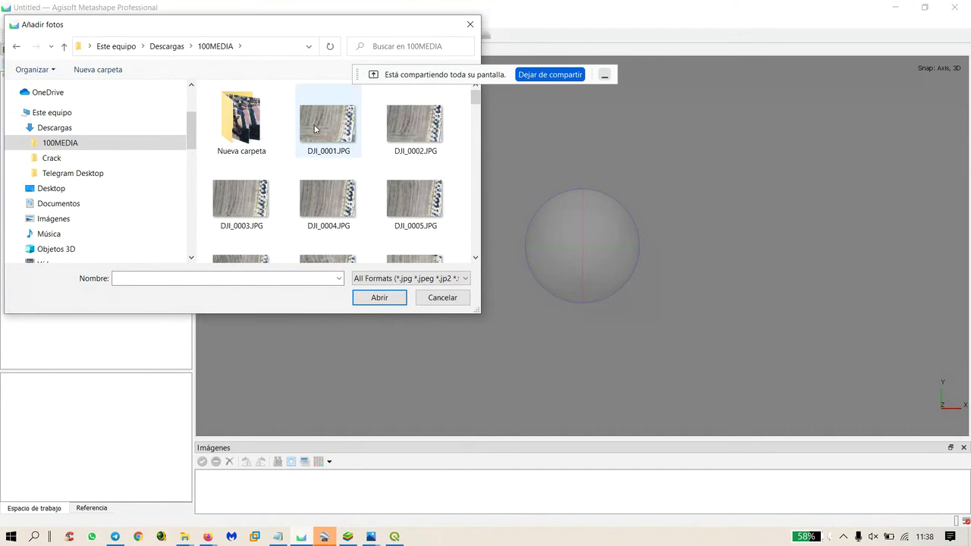
{"action": "left_click", "coordinate": [354, 130]}
{"action": "left_click_drag", "start_coordinate": [475, 98], "coordinate": [490, 256]}
{"action": "left_click", "coordinate": [415, 231], "text": "shift"}
{"action": "left_click", "coordinate": [372, 299]}
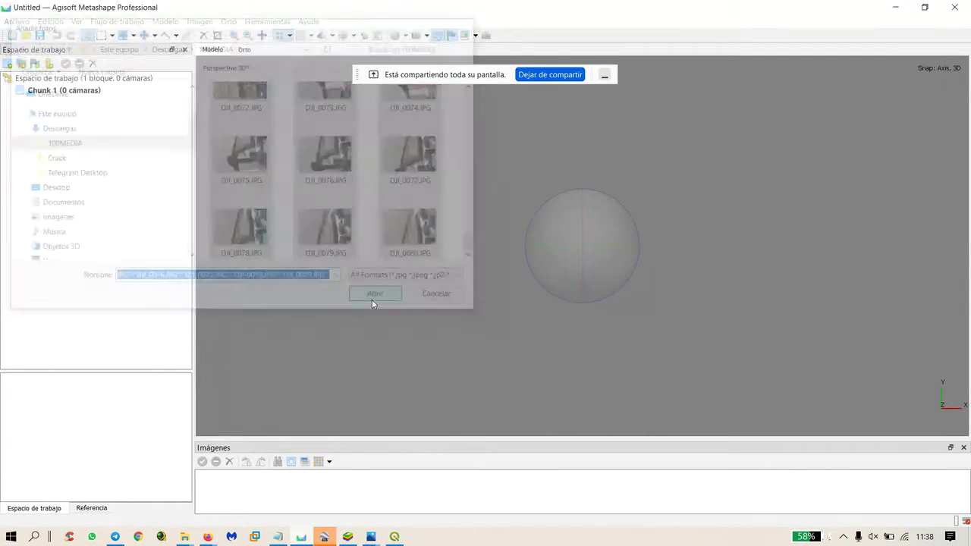
{"action": "left_click", "coordinate": [6, 91]}
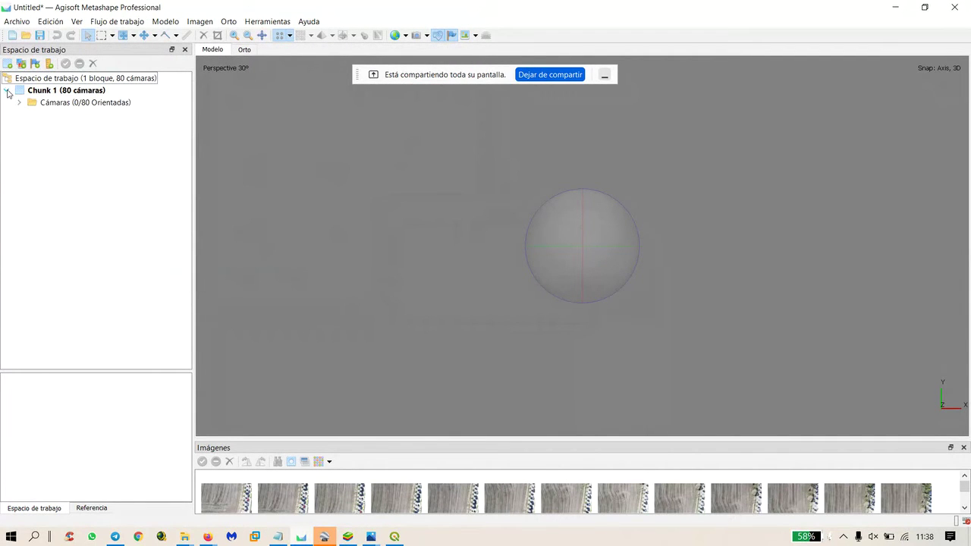
Align the photos in Chunk 1 with the accuracy (Precisión) set to Baja.
{"action": "left_click", "coordinate": [117, 22]}
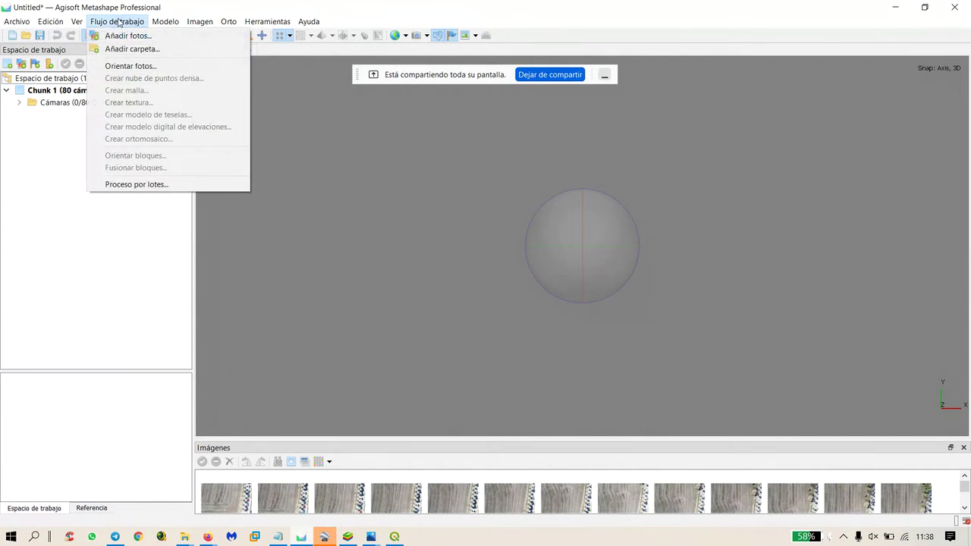
{"action": "left_click", "coordinate": [130, 66]}
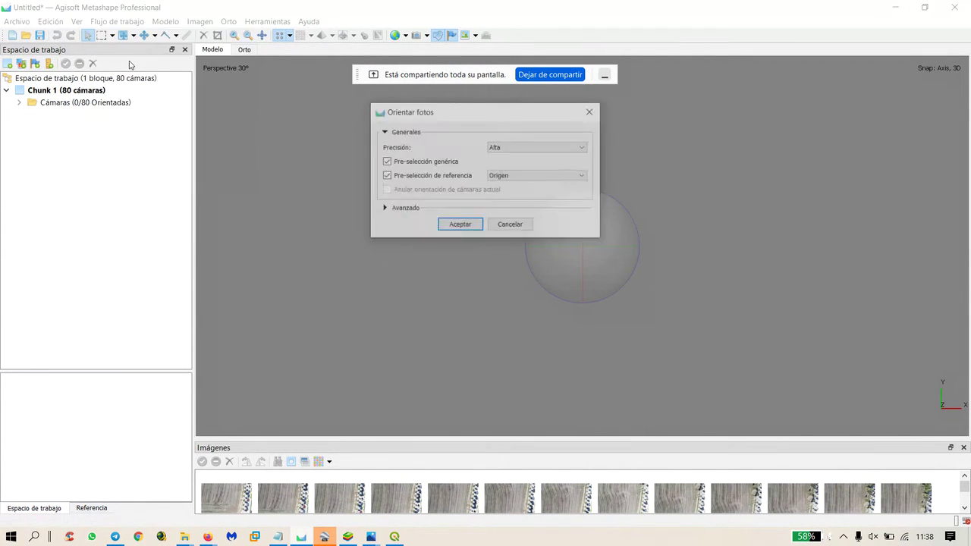
{"action": "left_click", "coordinate": [583, 151]}
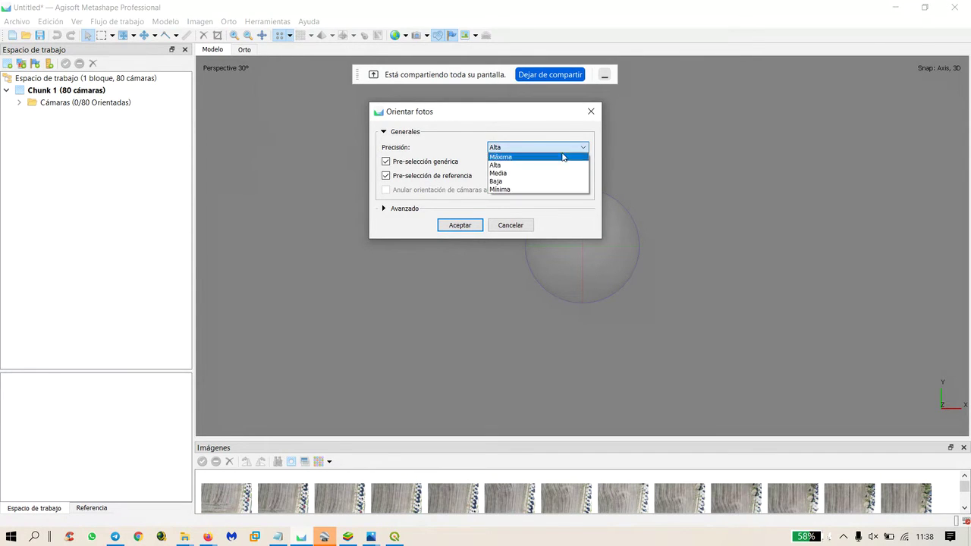
{"action": "left_click", "coordinate": [512, 183]}
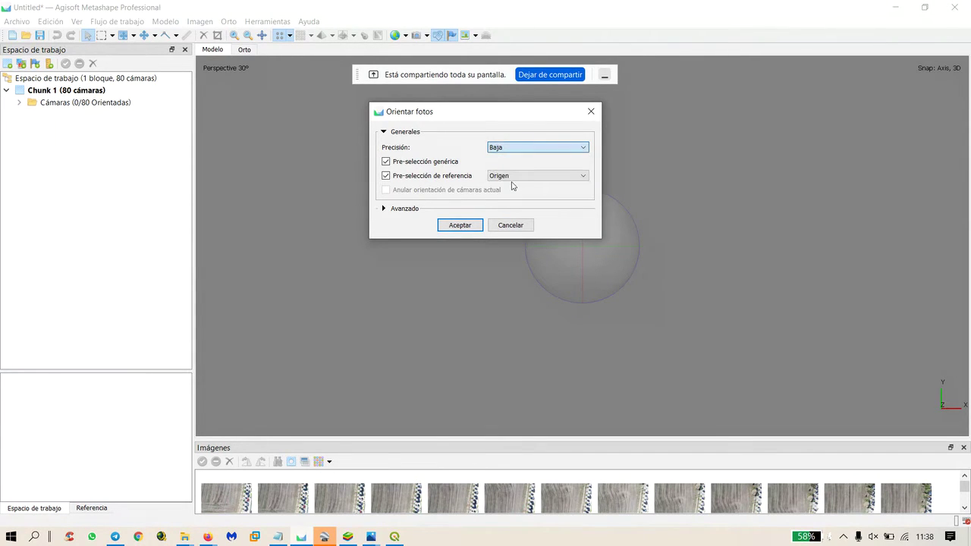
{"action": "left_click", "coordinate": [385, 211]}
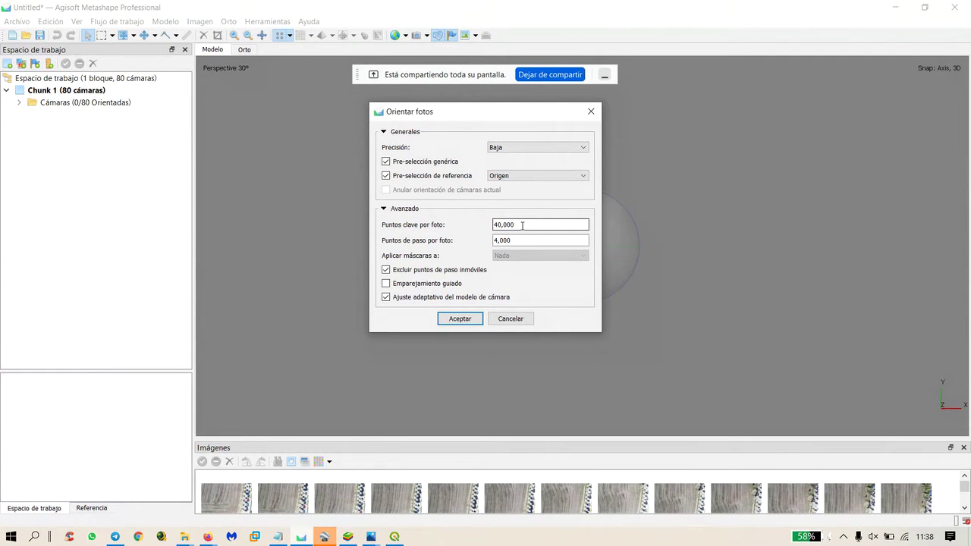
{"action": "left_click", "coordinate": [460, 320]}
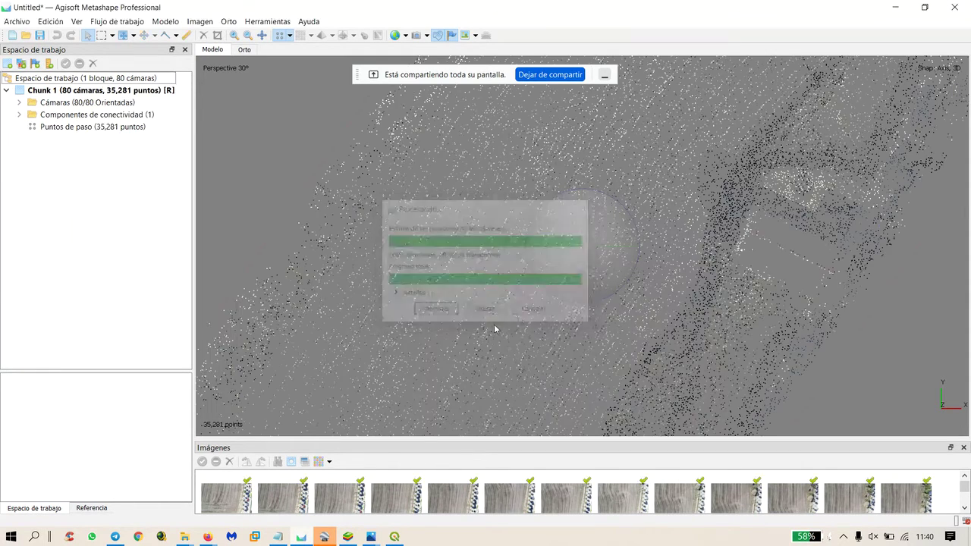
Build the dense point cloud for Chunk 1 with the quality (Calidad) set to Baja.
{"action": "left_click_drag", "start_coordinate": [495, 329], "coordinate": [594, 255]}
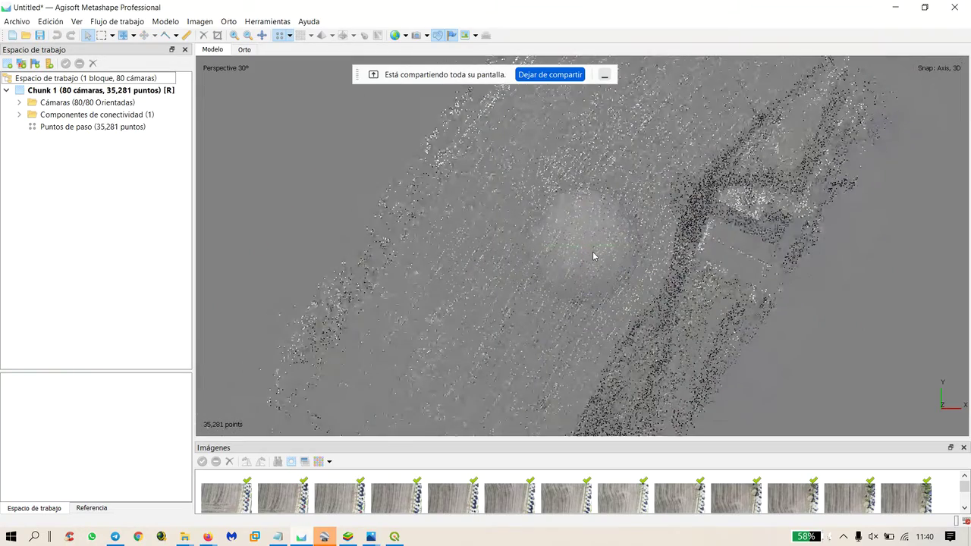
{"action": "scroll", "coordinate": [592, 261], "scroll_direction": "up", "scroll_amount": 5}
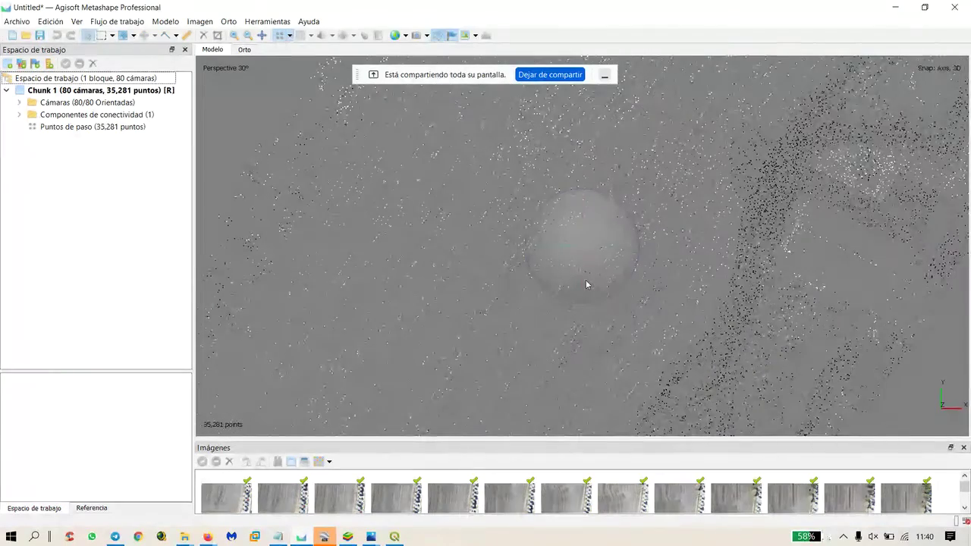
{"action": "scroll", "coordinate": [585, 284], "scroll_direction": "down", "scroll_amount": 2}
{"action": "scroll", "coordinate": [588, 287], "scroll_direction": "up", "scroll_amount": 1}
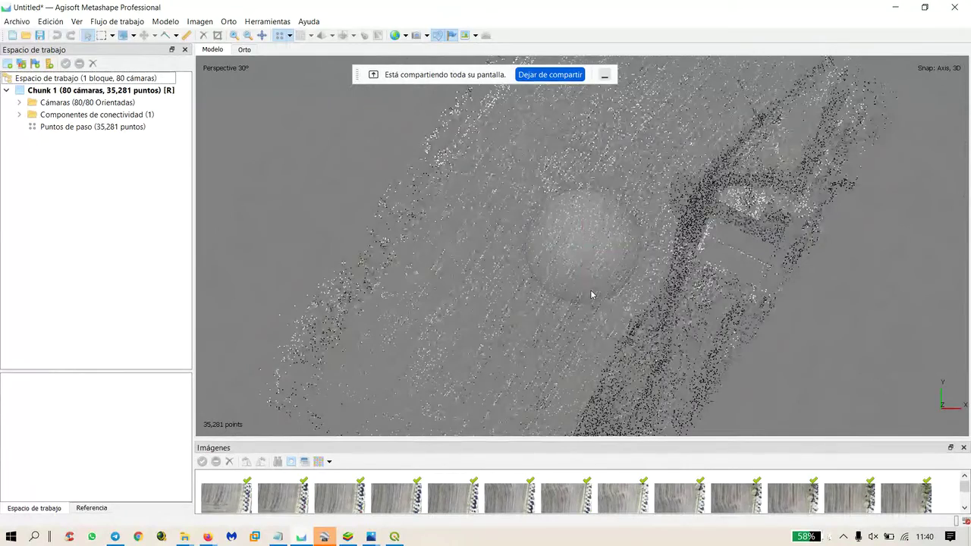
{"action": "scroll", "coordinate": [592, 294], "scroll_direction": "down", "scroll_amount": 3}
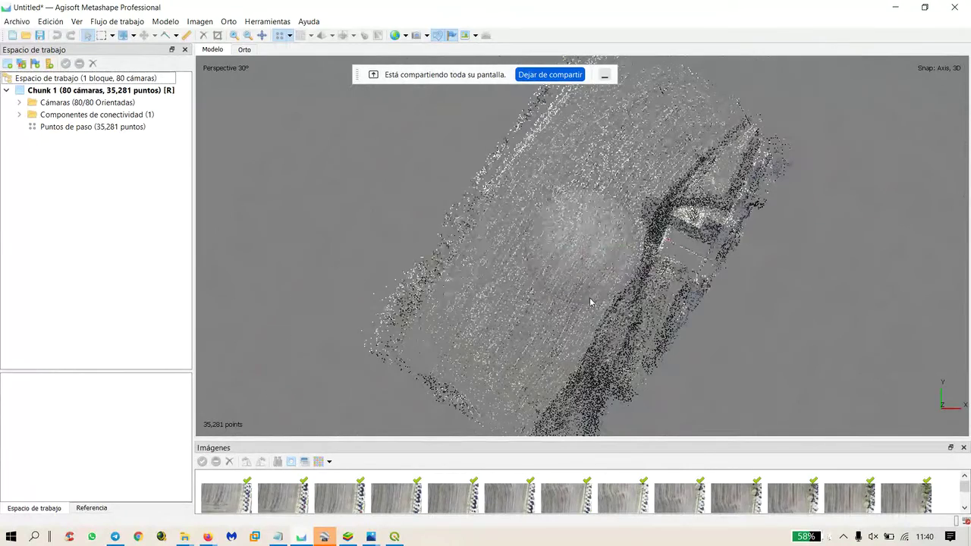
{"action": "left_click", "coordinate": [143, 23]}
{"action": "left_click", "coordinate": [147, 78]}
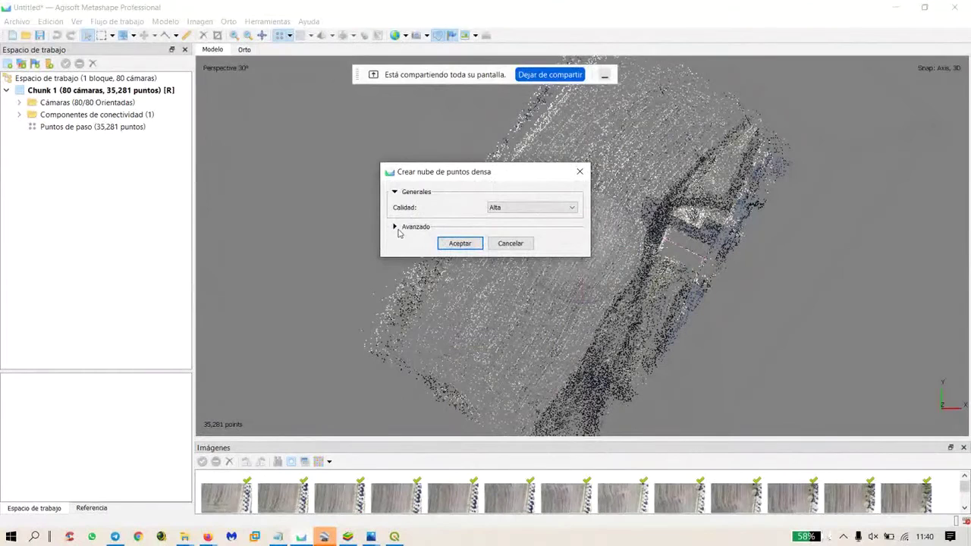
{"action": "left_click", "coordinate": [398, 229]}
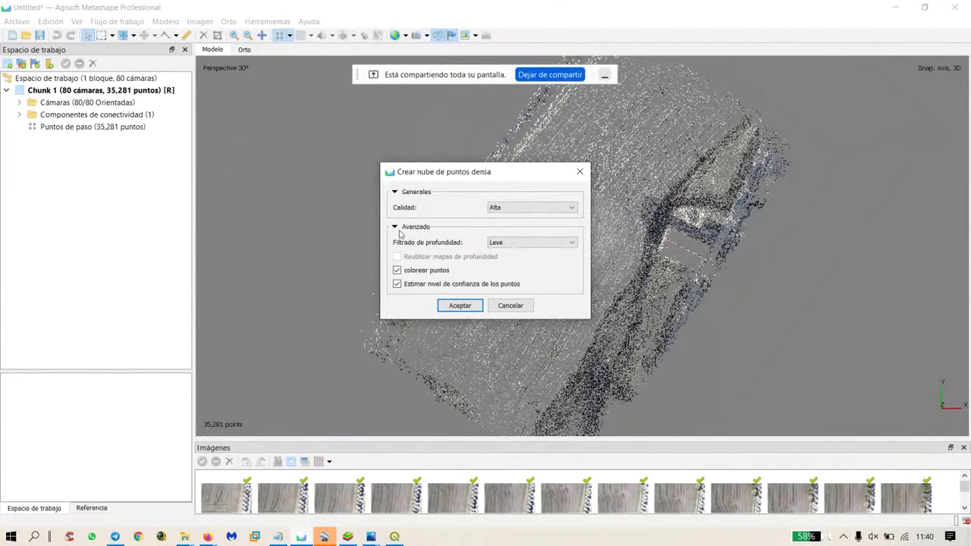
{"action": "left_click", "coordinate": [571, 208]}
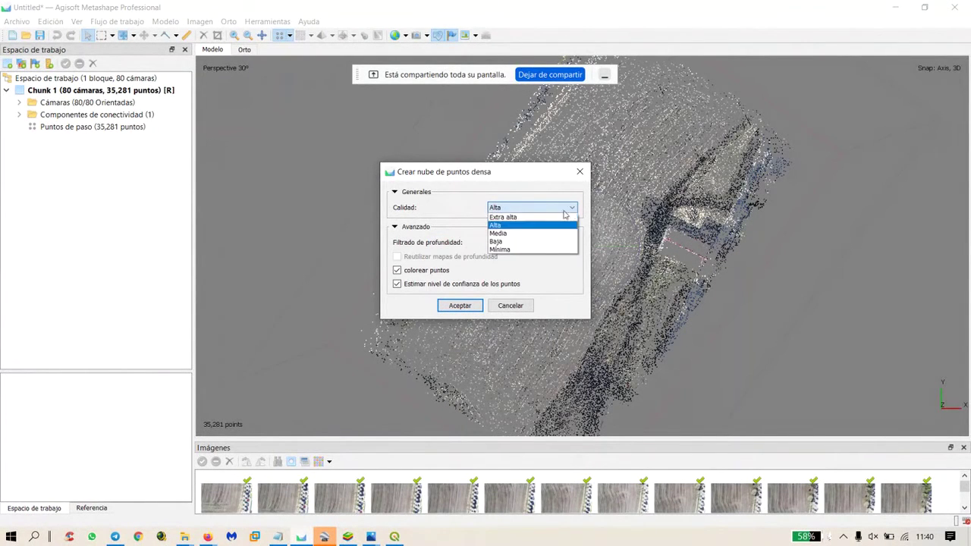
{"action": "left_click", "coordinate": [513, 243]}
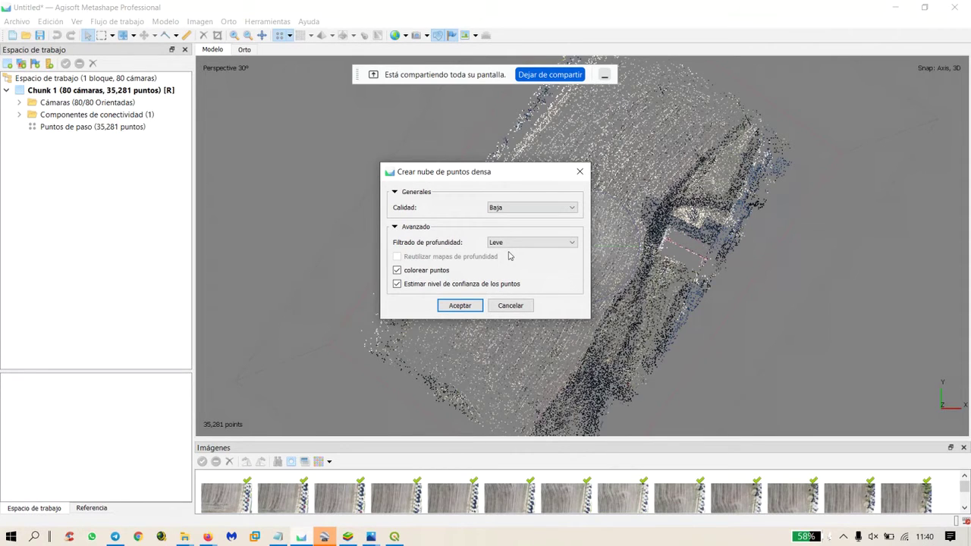
{"action": "left_click", "coordinate": [463, 306]}
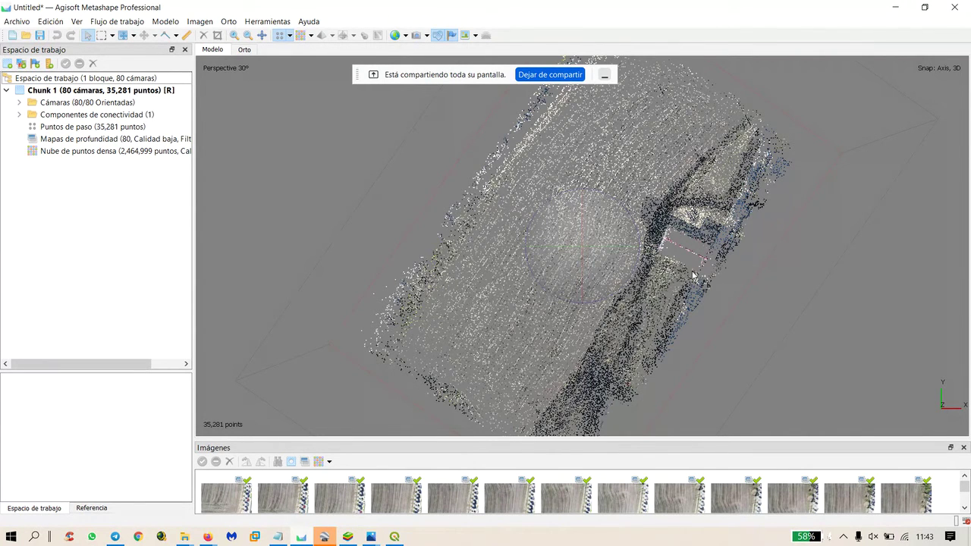
Check the dense point cloud's full properties and display the dense cloud in the model view.
{"action": "left_click", "coordinate": [63, 152]}
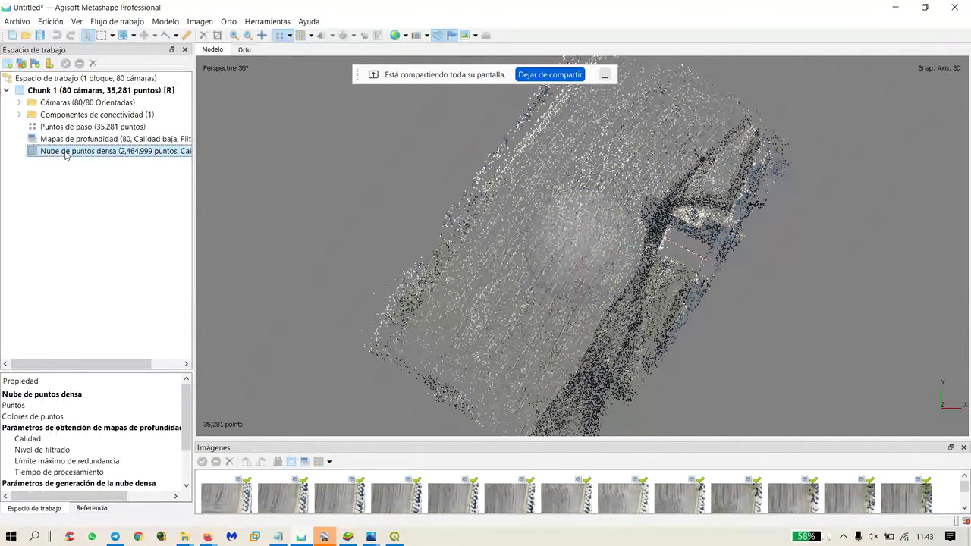
{"action": "left_click_drag", "start_coordinate": [193, 249], "coordinate": [326, 245]}
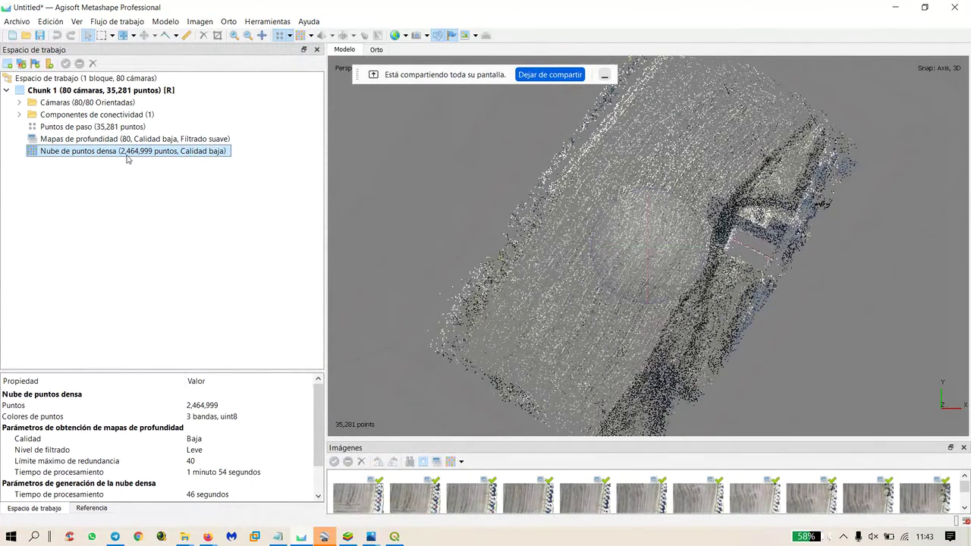
{"action": "scroll", "coordinate": [705, 299], "scroll_direction": "up", "scroll_amount": 6}
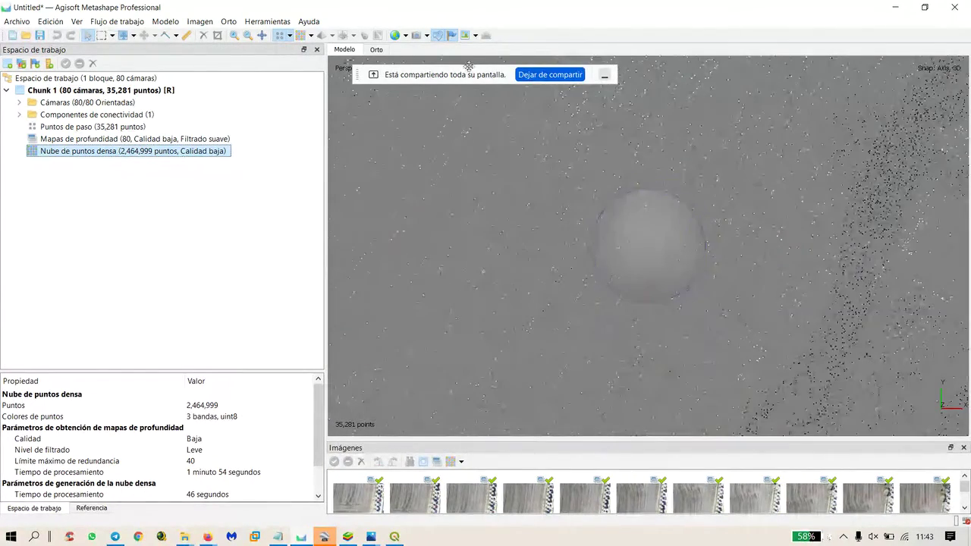
{"action": "left_click", "coordinate": [311, 35]}
{"action": "left_click", "coordinate": [323, 51]}
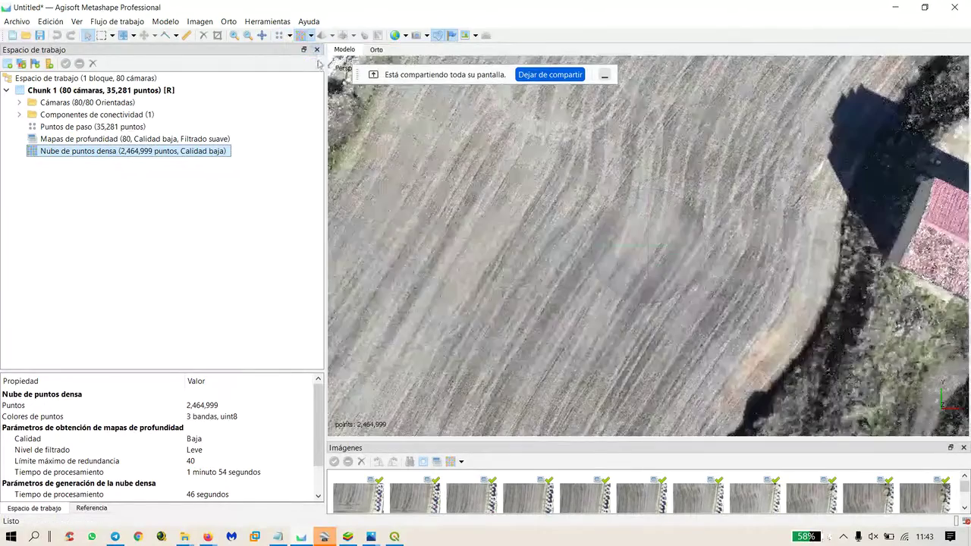
Examine the dense point cloud of the field both close up and over its full extent.
{"action": "scroll", "coordinate": [629, 260], "scroll_direction": "down", "scroll_amount": 4}
{"action": "scroll", "coordinate": [635, 278], "scroll_direction": "up", "scroll_amount": 6}
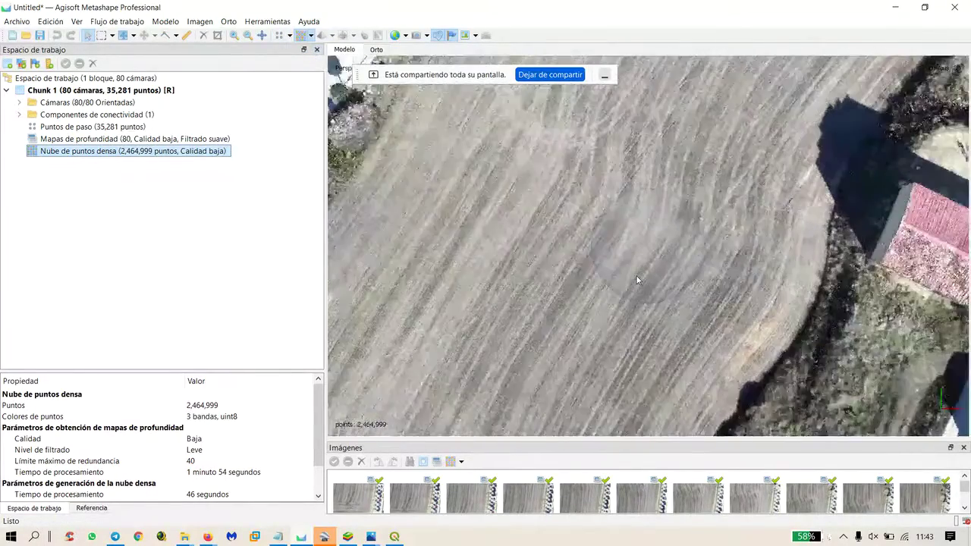
{"action": "scroll", "coordinate": [637, 280], "scroll_direction": "up", "scroll_amount": 6}
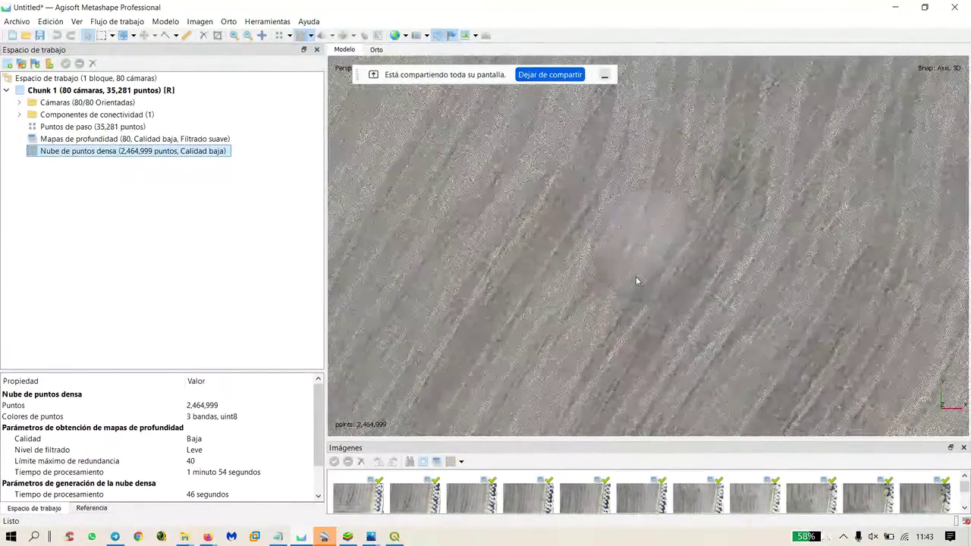
{"action": "scroll", "coordinate": [657, 280], "scroll_direction": "down", "scroll_amount": 3}
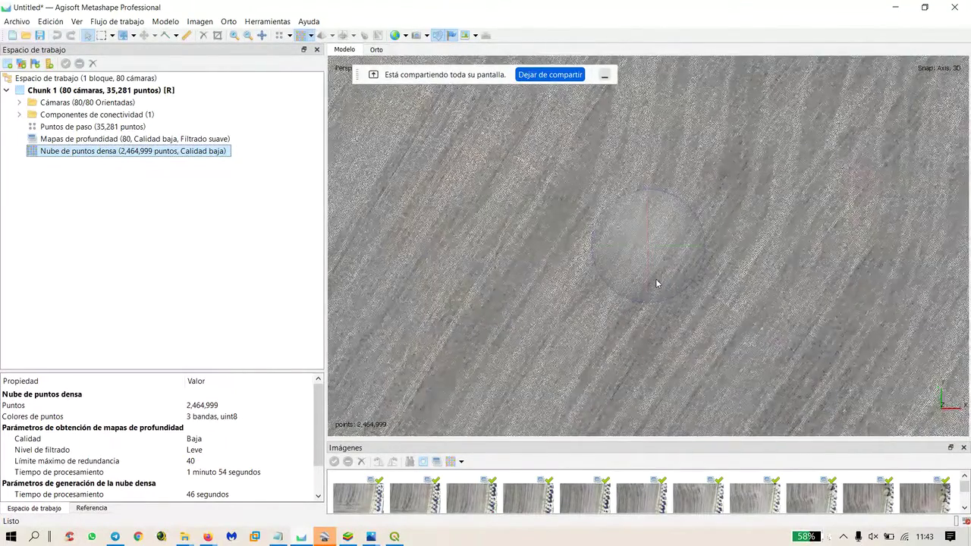
{"action": "scroll", "coordinate": [695, 318], "scroll_direction": "down", "scroll_amount": 4}
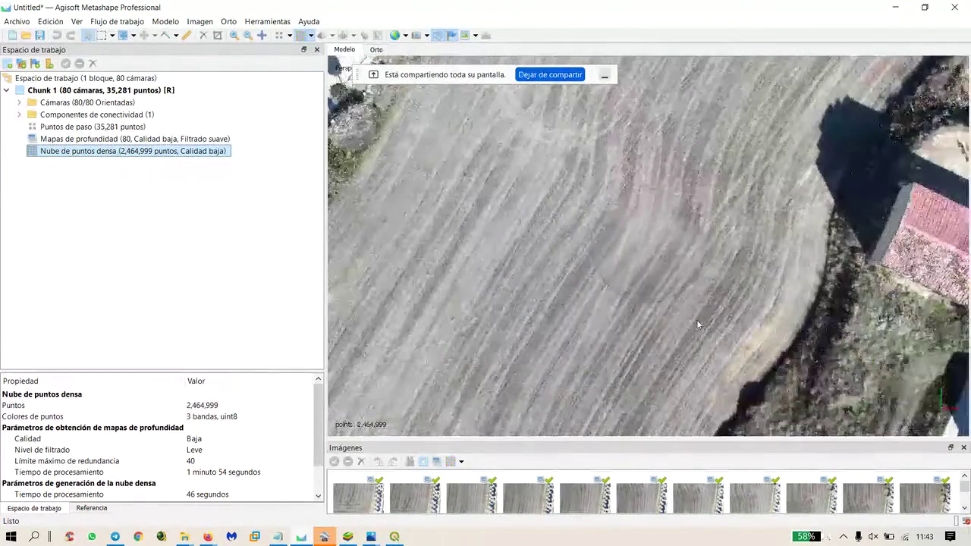
{"action": "scroll", "coordinate": [697, 322], "scroll_direction": "up", "scroll_amount": 4}
{"action": "scroll", "coordinate": [733, 327], "scroll_direction": "down", "scroll_amount": 5}
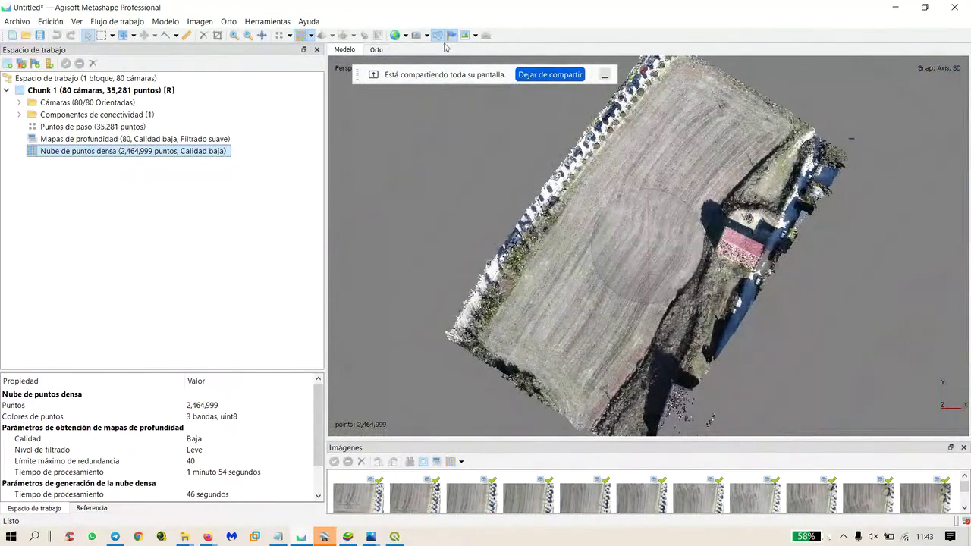
Show the camera positions over the dense point cloud and examine the rows of photos along the flight lines.
{"action": "left_click", "coordinate": [416, 38]}
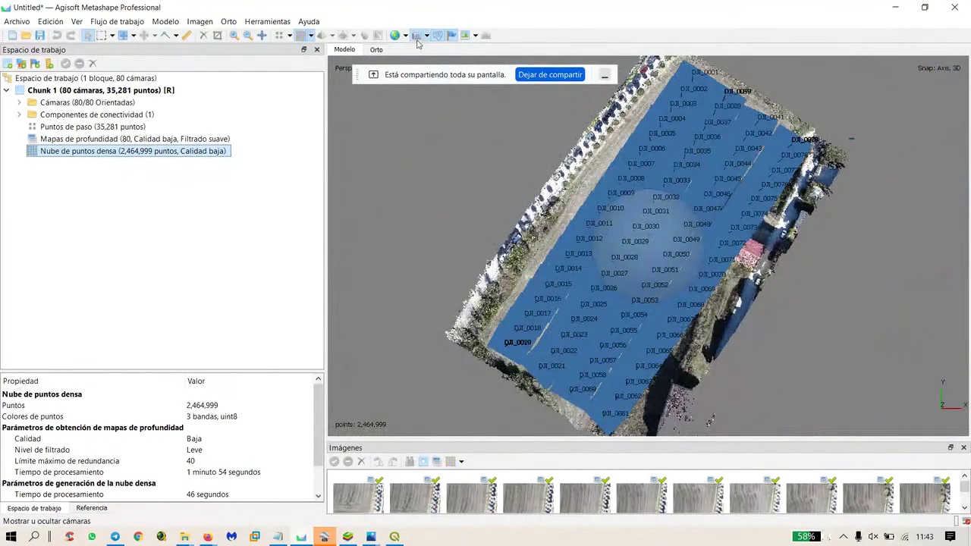
{"action": "left_click", "coordinate": [416, 38]}
{"action": "left_click", "coordinate": [416, 38]}
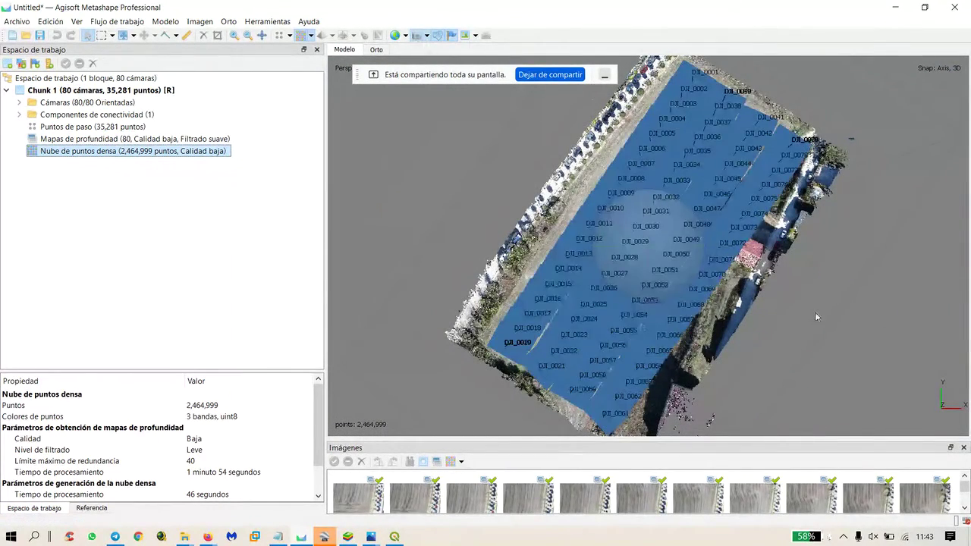
{"action": "scroll", "coordinate": [674, 269], "scroll_direction": "down", "scroll_amount": 4}
{"action": "scroll", "coordinate": [674, 269], "scroll_direction": "up", "scroll_amount": 4}
{"action": "scroll", "coordinate": [674, 270], "scroll_direction": "up", "scroll_amount": 4}
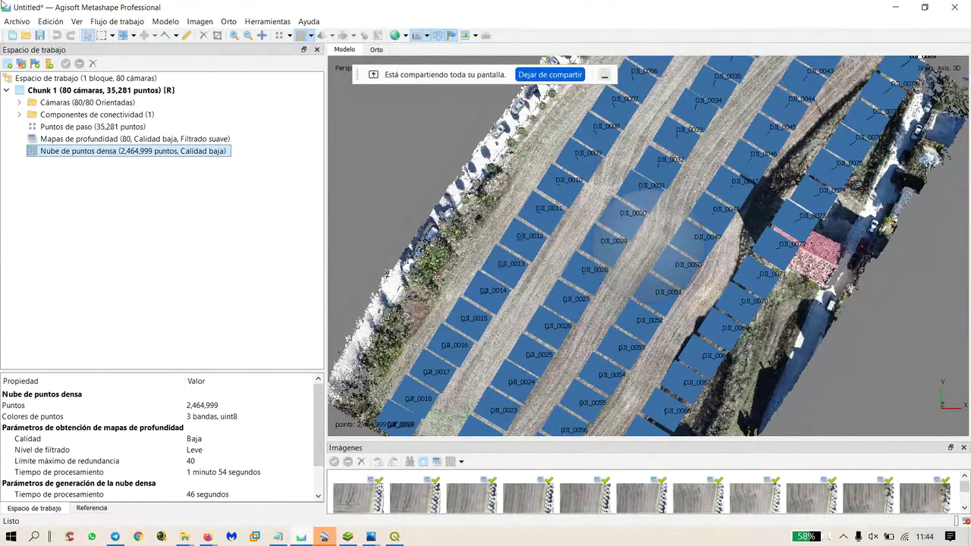
Build a mesh for Chunk 1 from the dense point cloud with the face count (Número de caras) set to Baja.
{"action": "left_click", "coordinate": [111, 22]}
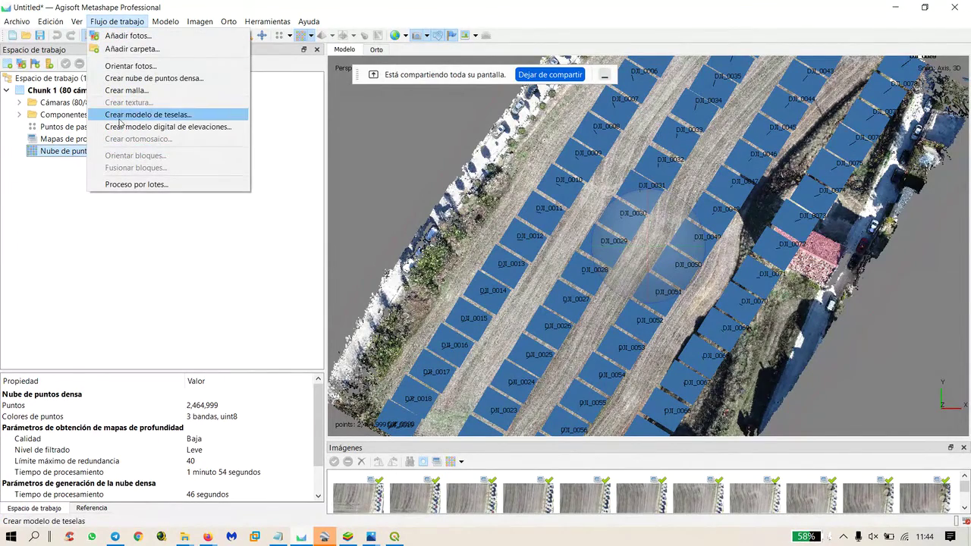
{"action": "left_click", "coordinate": [125, 91]}
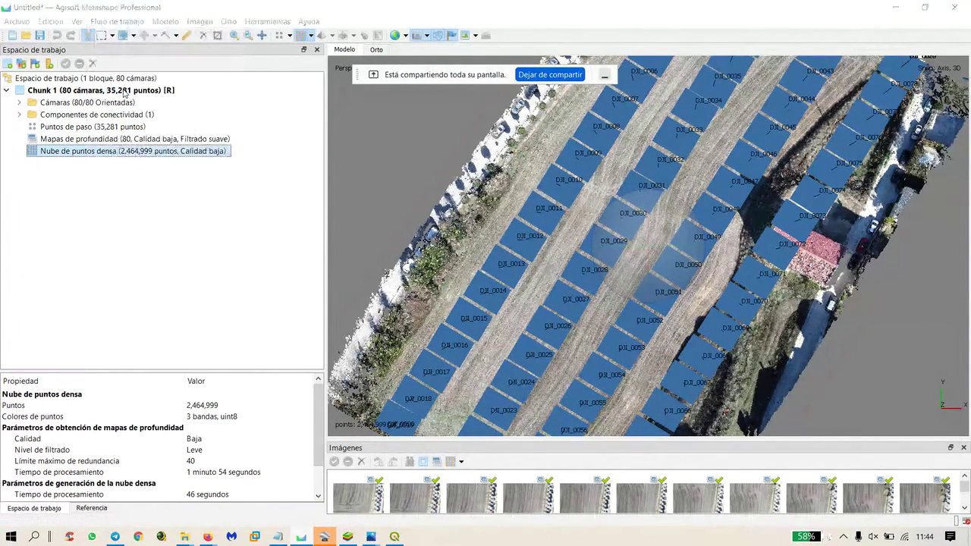
{"action": "left_click", "coordinate": [395, 217]}
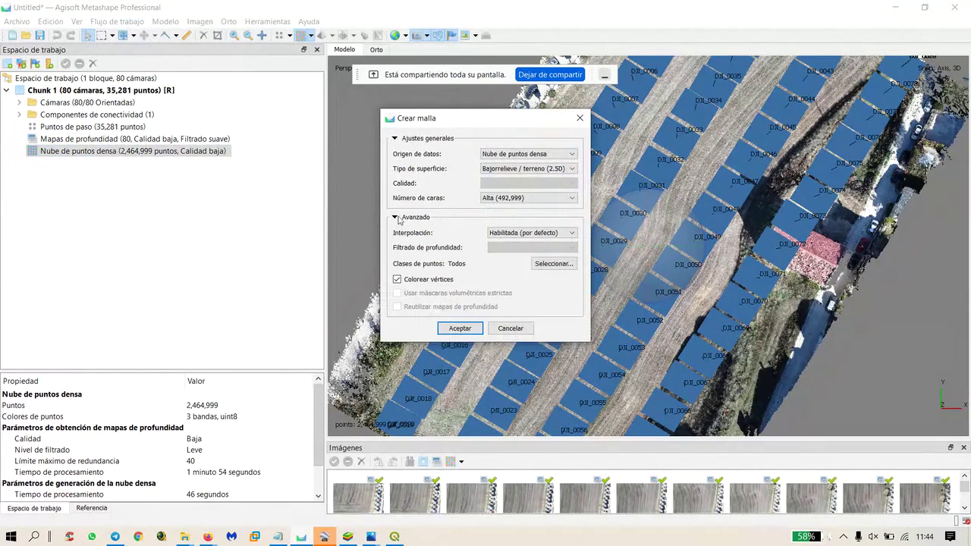
{"action": "left_click", "coordinate": [573, 198]}
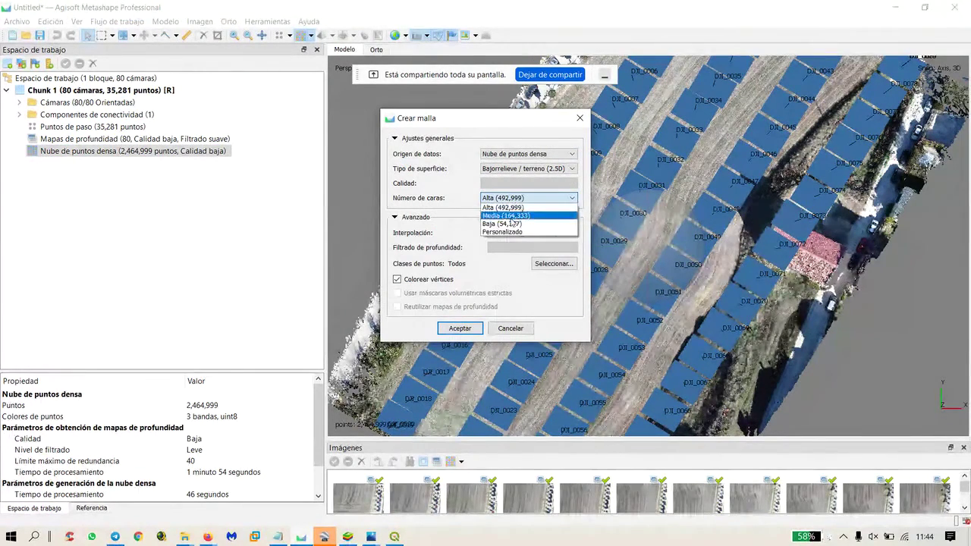
{"action": "left_click", "coordinate": [510, 223]}
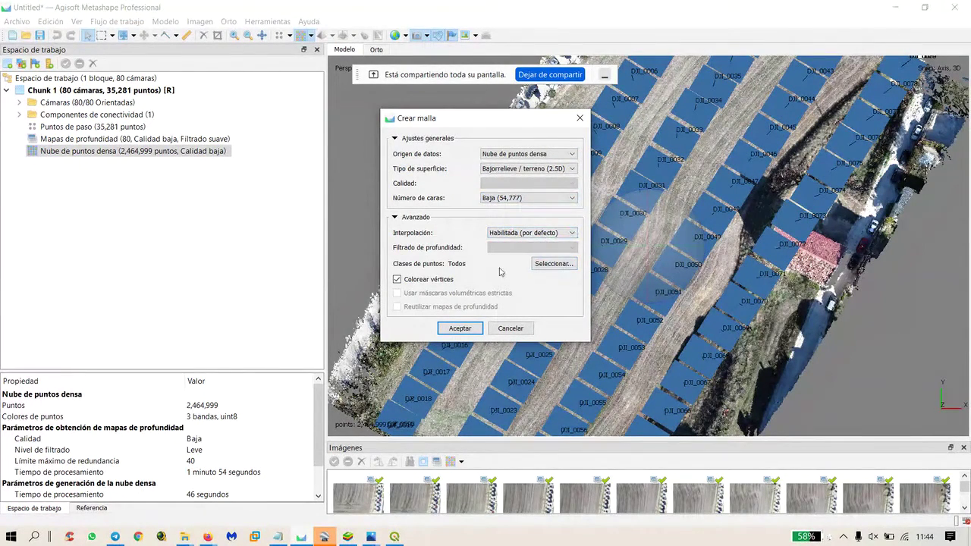
{"action": "left_click", "coordinate": [457, 329]}
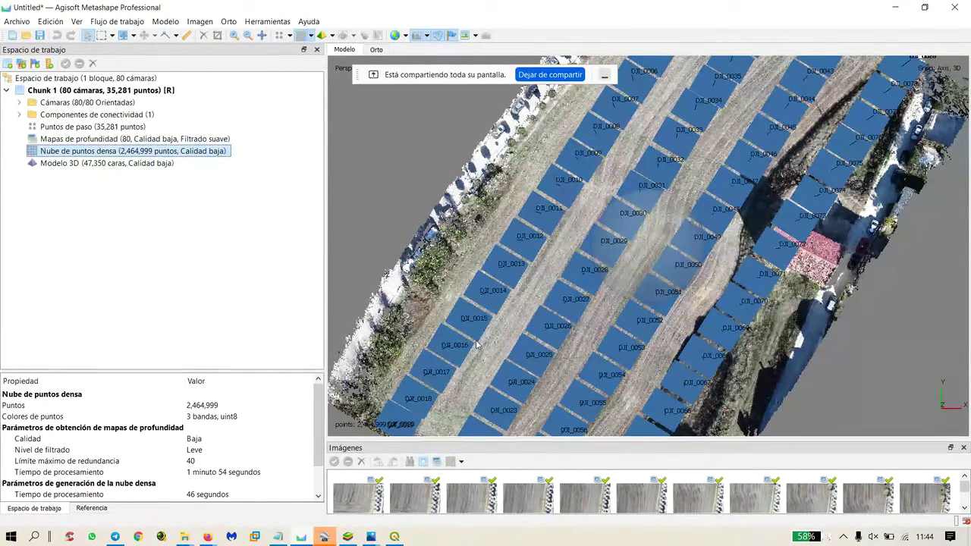
Display the new 3D model as a solid (Modelo sólido) and hide the camera positions.
{"action": "left_click", "coordinate": [132, 165]}
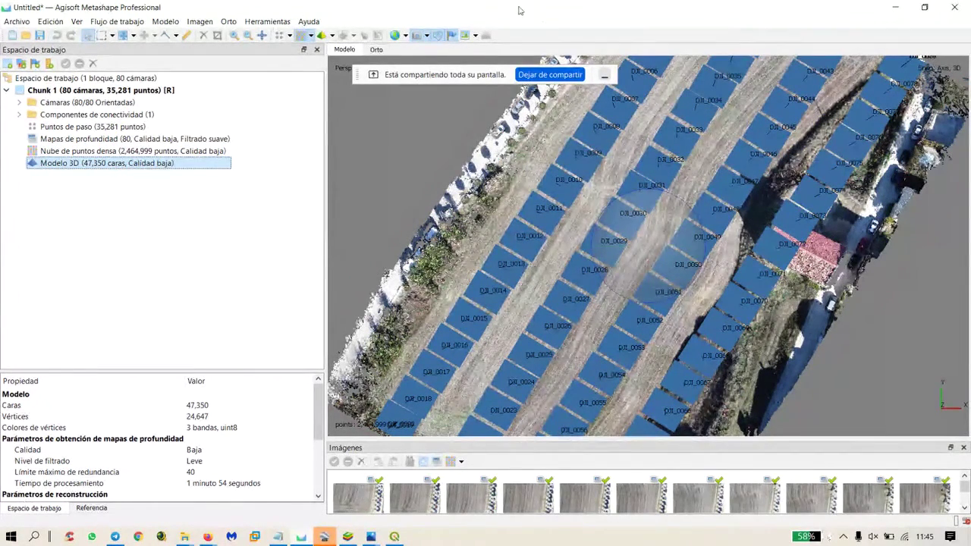
{"action": "left_click", "coordinate": [332, 36]}
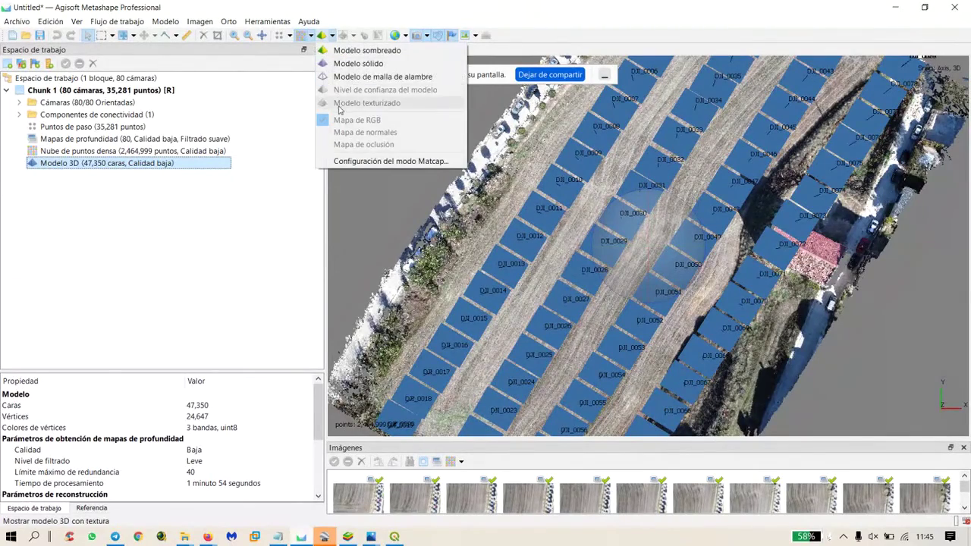
{"action": "left_click", "coordinate": [356, 65]}
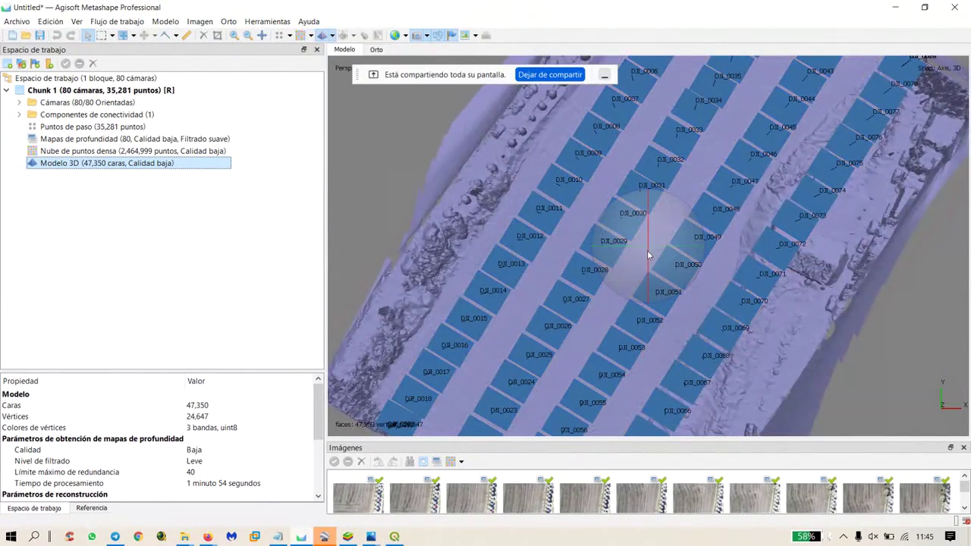
{"action": "left_click_drag", "start_coordinate": [648, 256], "coordinate": [648, 195]}
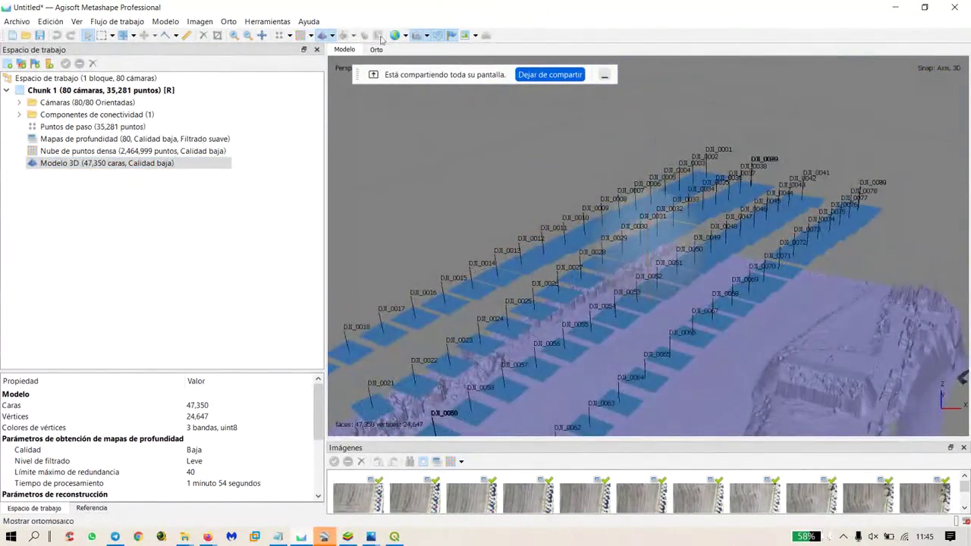
{"action": "left_click", "coordinate": [416, 36]}
{"action": "scroll", "coordinate": [677, 292], "scroll_direction": "down", "scroll_amount": 5}
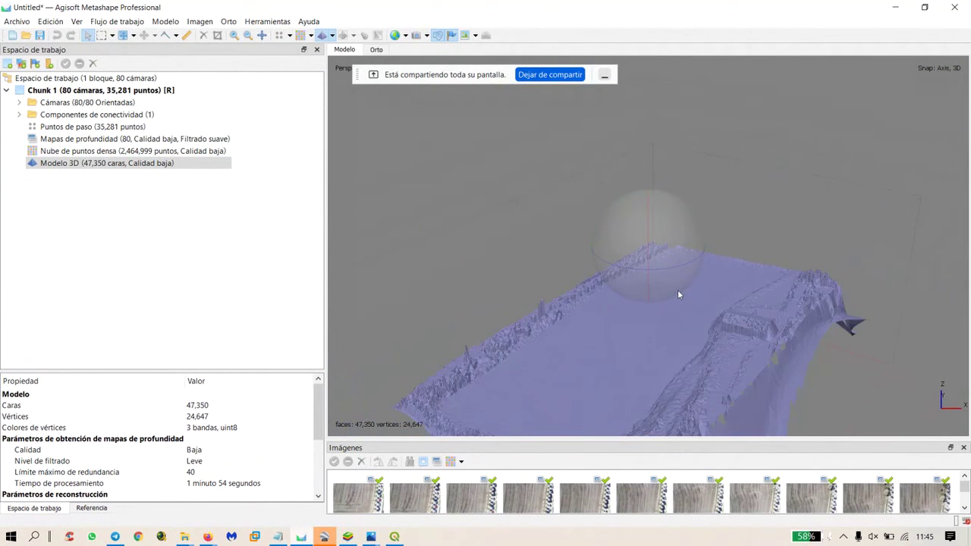
Examine the solid mesh's relief around the building and the slope beside the field from several angles.
{"action": "left_click_drag", "start_coordinate": [677, 289], "coordinate": [698, 271]}
{"action": "scroll", "coordinate": [641, 264], "scroll_direction": "up", "scroll_amount": 8}
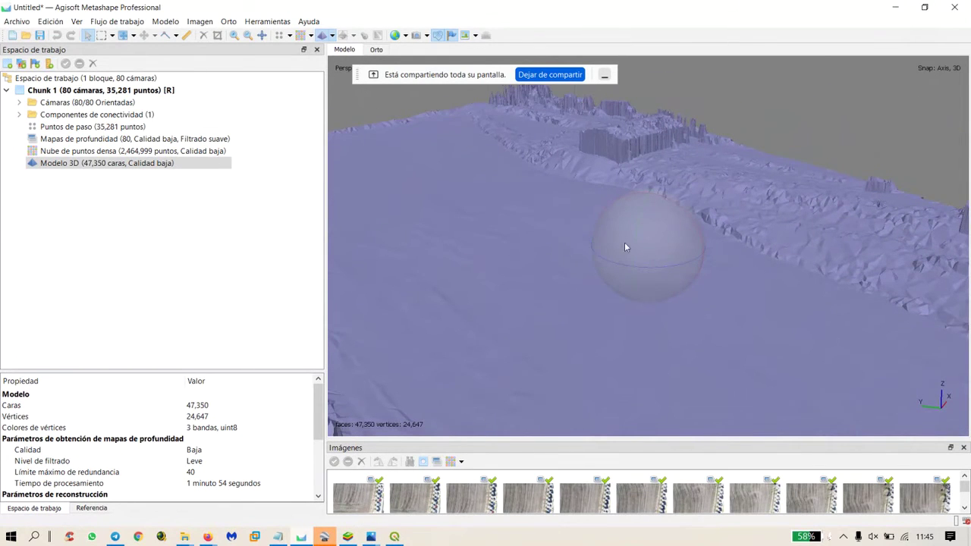
{"action": "left_click_drag", "start_coordinate": [602, 260], "coordinate": [618, 126]}
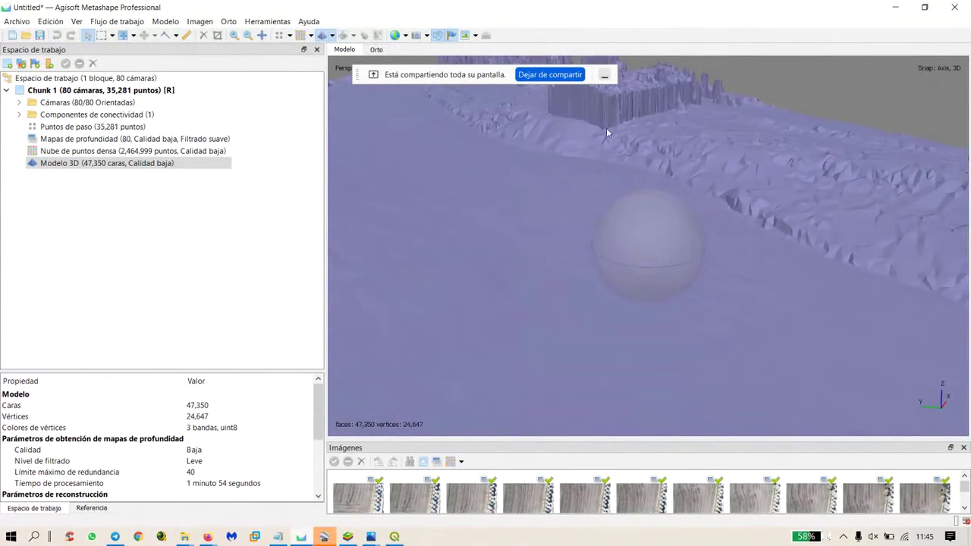
{"action": "scroll", "coordinate": [582, 203], "scroll_direction": "up", "scroll_amount": 3}
{"action": "left_click_drag", "start_coordinate": [582, 204], "coordinate": [590, 176]}
{"action": "left_click_drag", "start_coordinate": [505, 296], "coordinate": [507, 265]}
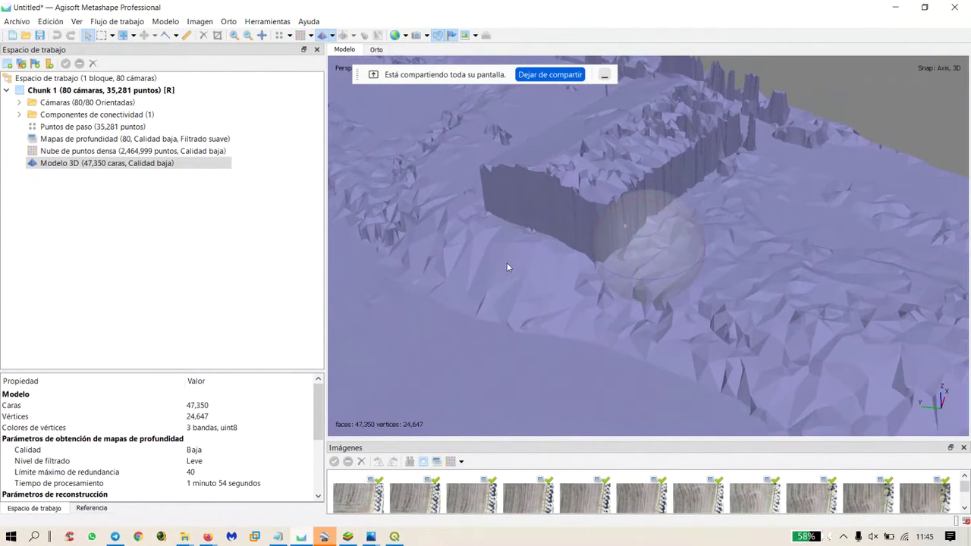
{"action": "left_click_drag", "start_coordinate": [483, 227], "coordinate": [878, 350]}
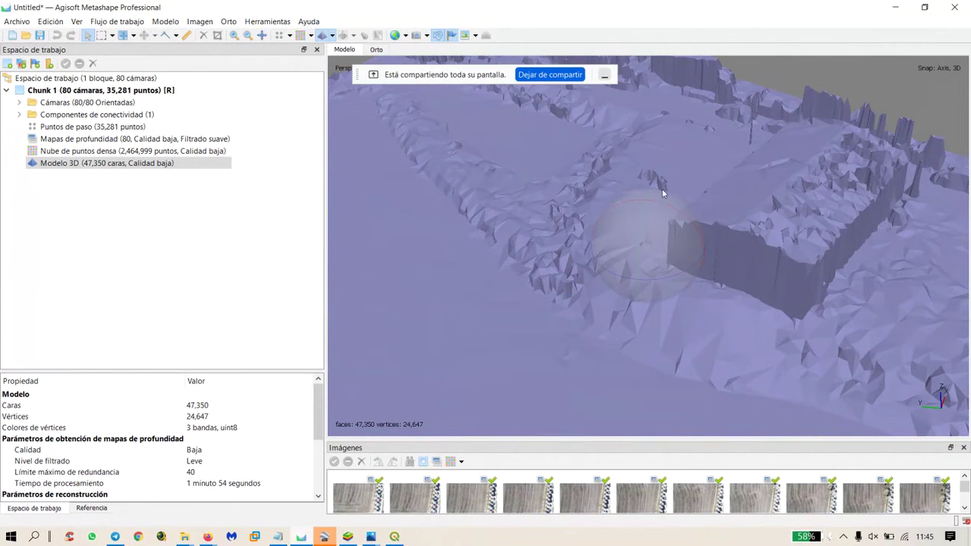
Start building an orthomosaic on the mesh (Malla) surface with the projection ETRS89 / UTM zone 30N (EPSG::25830).
{"action": "left_click", "coordinate": [120, 23]}
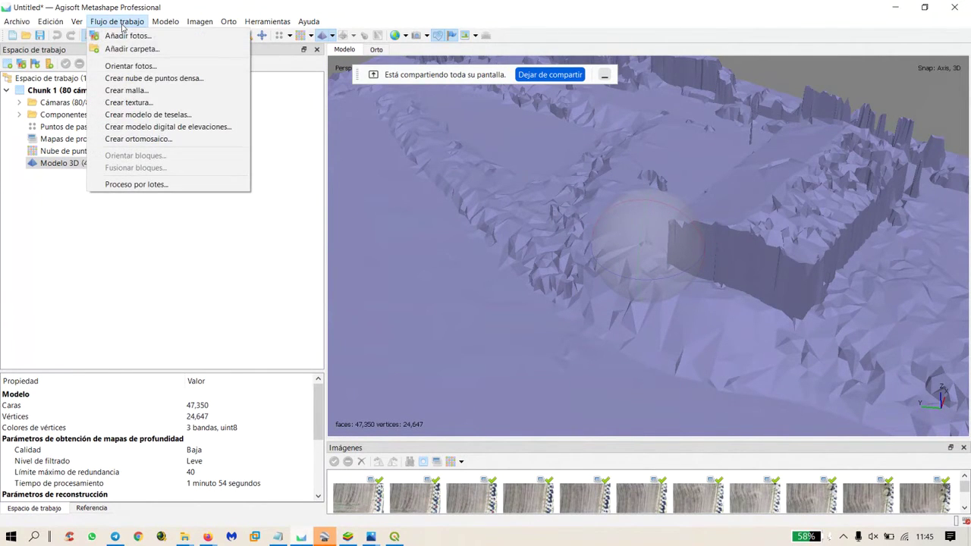
{"action": "left_click", "coordinate": [140, 140]}
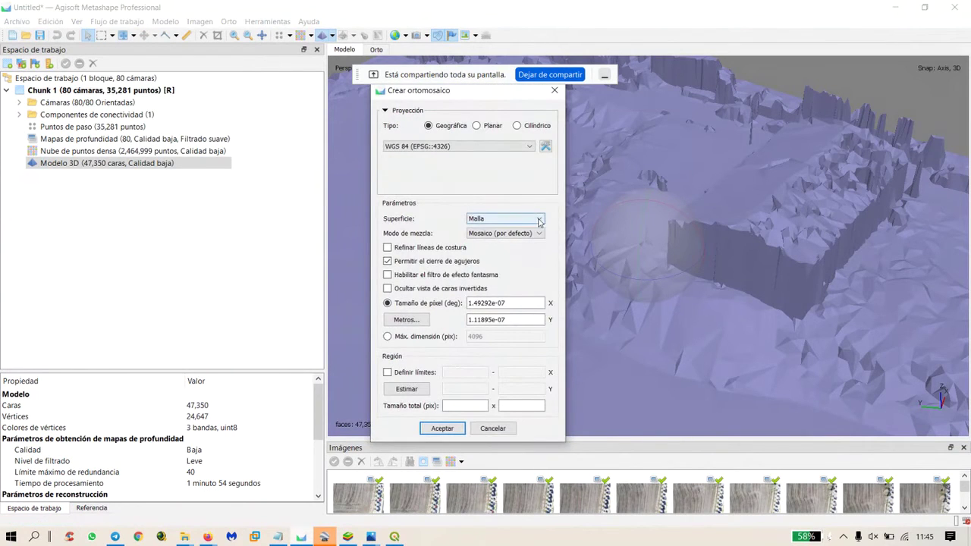
{"action": "left_click", "coordinate": [541, 219]}
{"action": "left_click", "coordinate": [541, 219]}
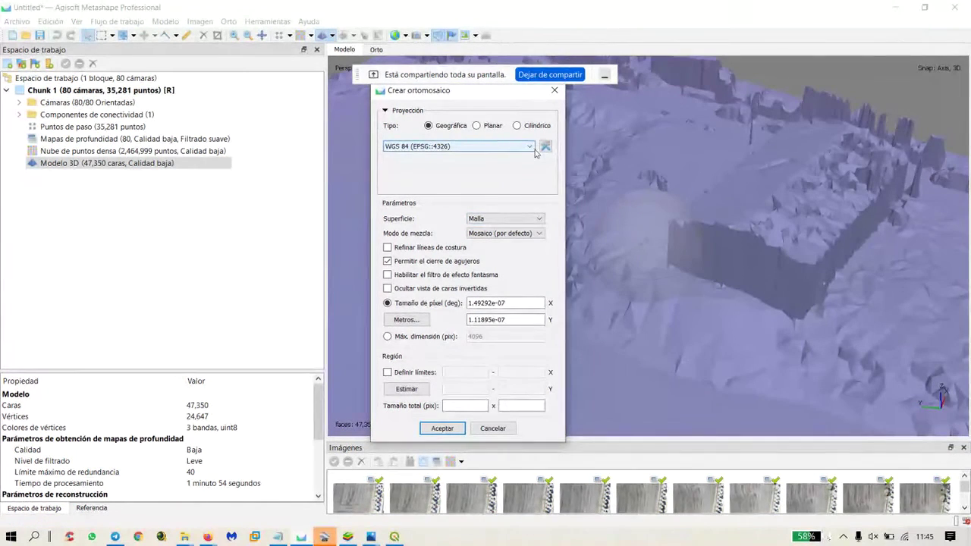
{"action": "left_click", "coordinate": [532, 149]}
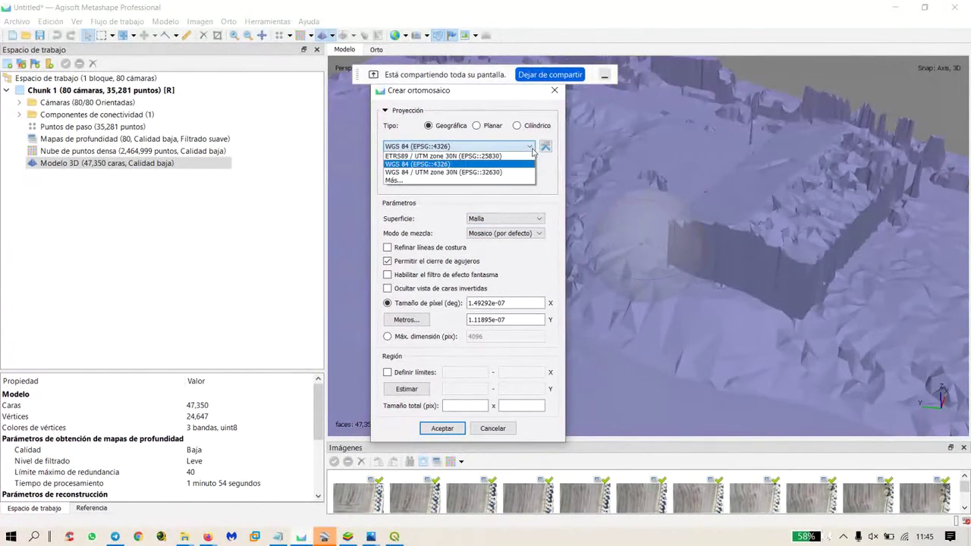
{"action": "left_click", "coordinate": [477, 156]}
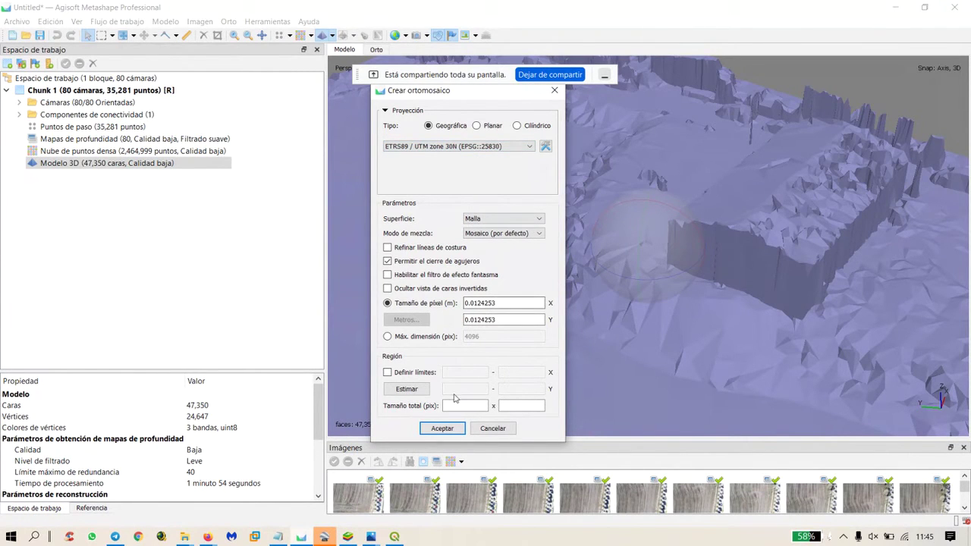
{"action": "left_click", "coordinate": [442, 428]}
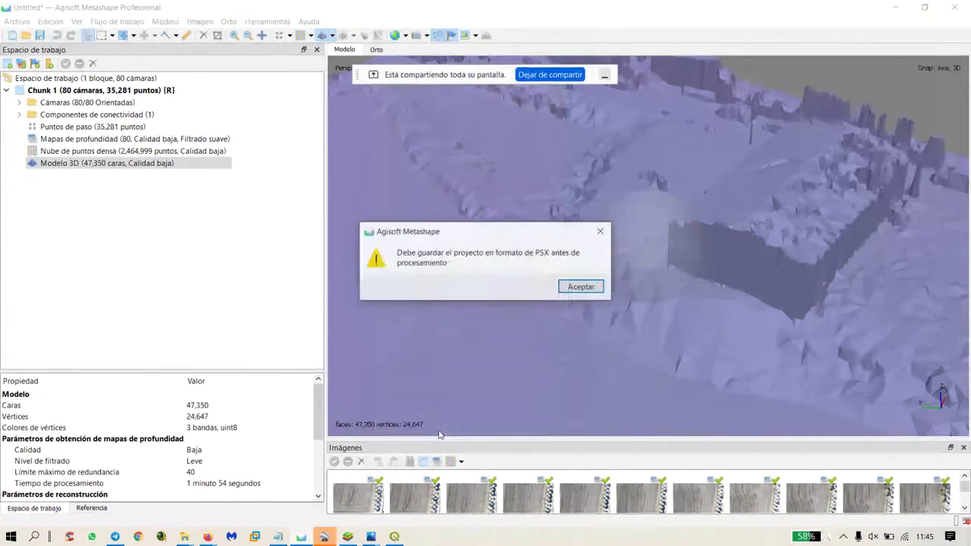
Save the project as ROA in PSX format in the 100MEDIA folder under Descargas.
{"action": "left_click", "coordinate": [579, 288]}
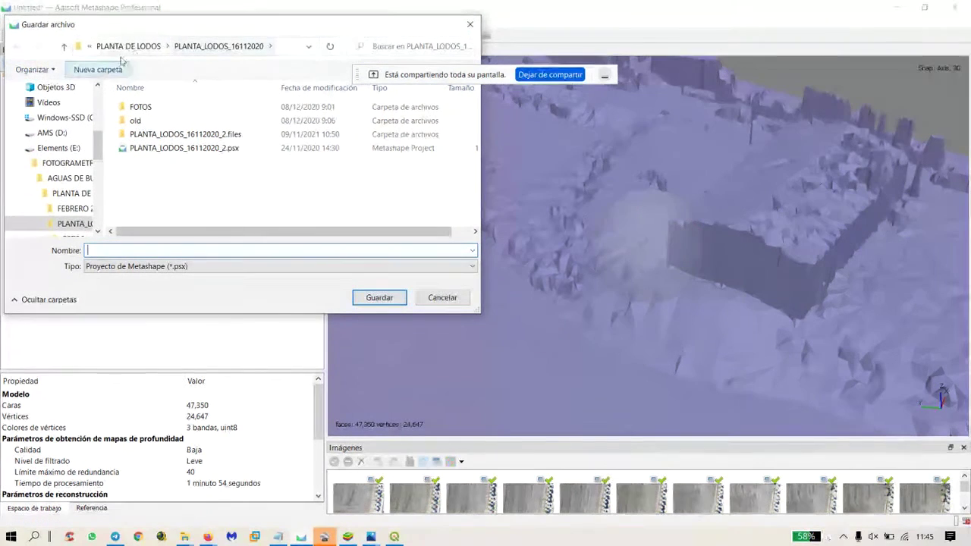
{"action": "scroll", "coordinate": [79, 97], "scroll_direction": "up", "scroll_amount": 4}
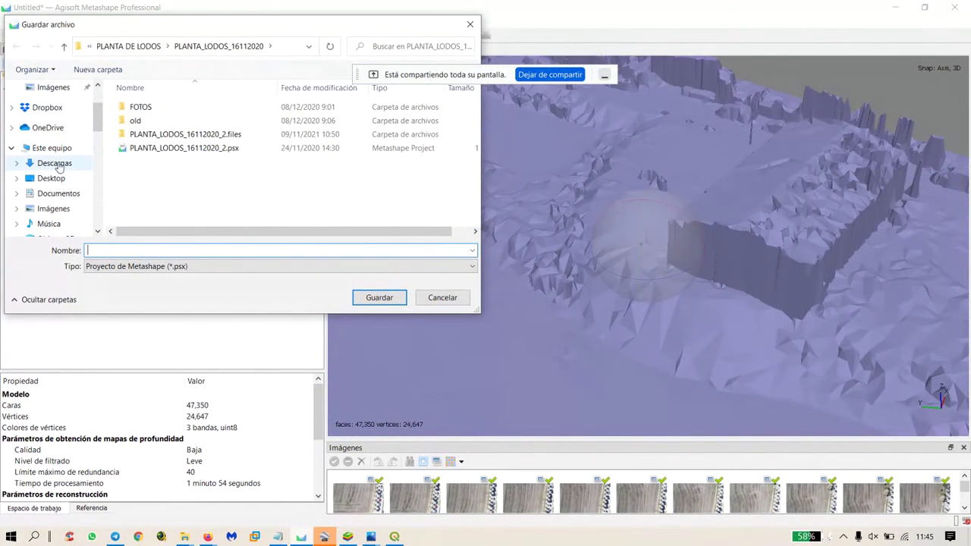
{"action": "left_click", "coordinate": [53, 162]}
{"action": "double_click", "coordinate": [152, 122]}
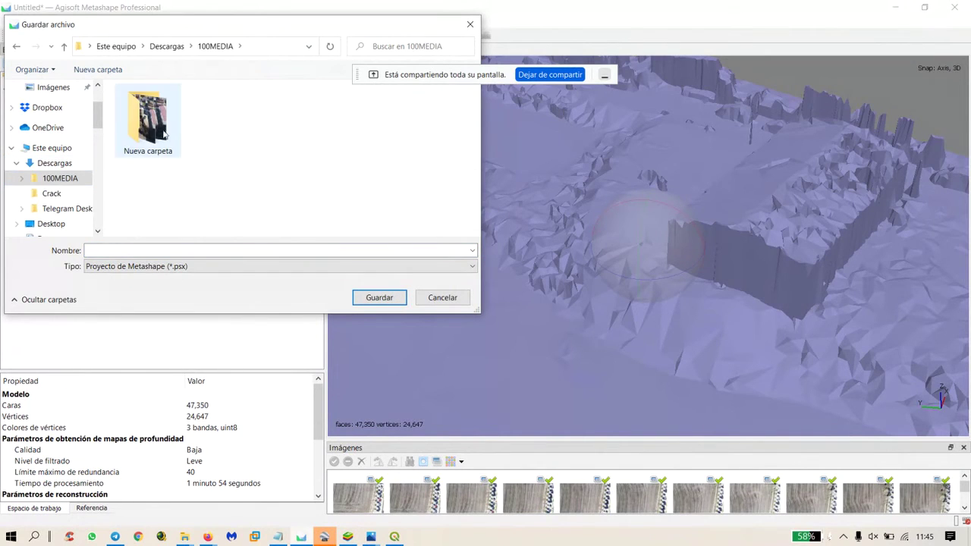
{"action": "left_click", "coordinate": [143, 249]}
{"action": "type", "text": "ROA"}
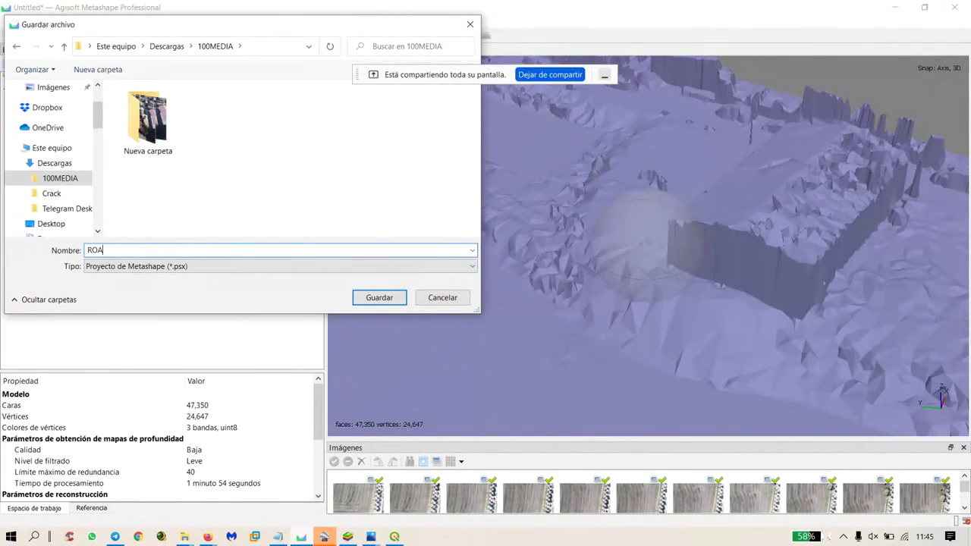
{"action": "key", "text": "Return"}
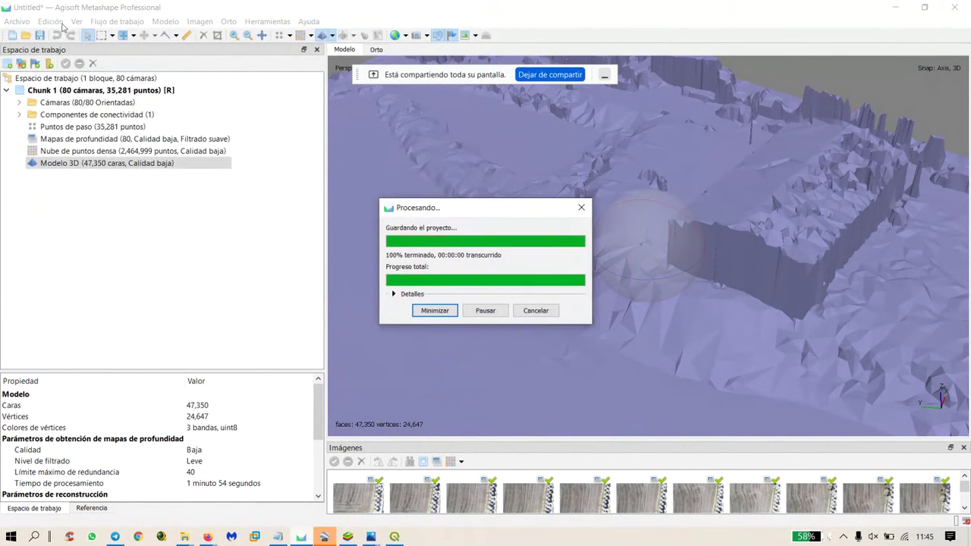
Build an orthomosaic on the mesh (Malla) surface in ETRS89 / UTM zone 30N (EPSG::25830), keeping the default pixel size and Mosaico blending.
{"action": "left_click", "coordinate": [115, 22]}
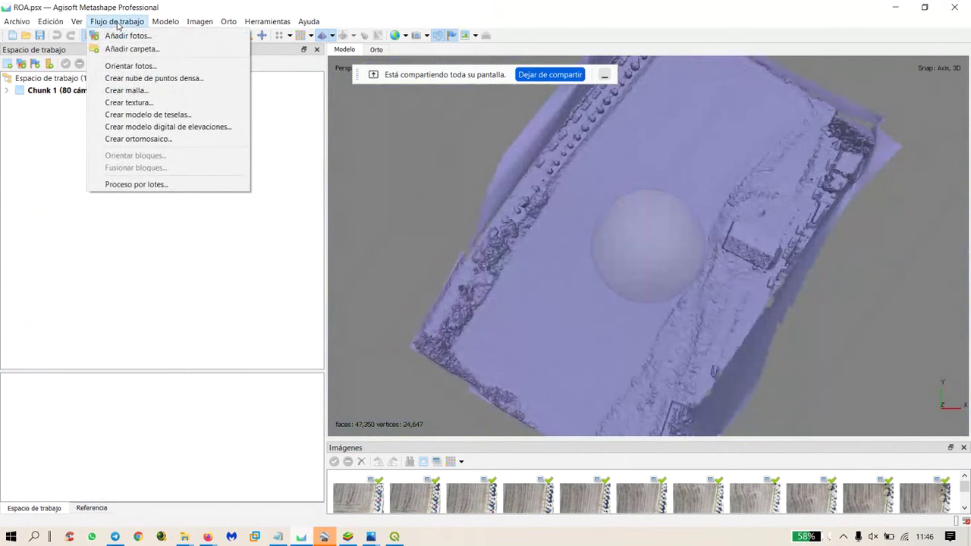
{"action": "left_click", "coordinate": [120, 139]}
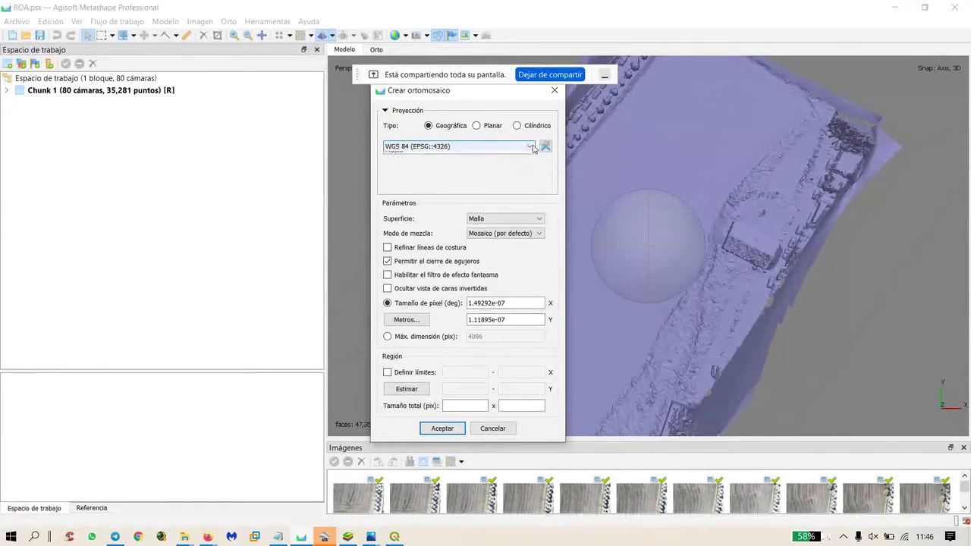
{"action": "left_click", "coordinate": [502, 148]}
{"action": "left_click", "coordinate": [495, 155]}
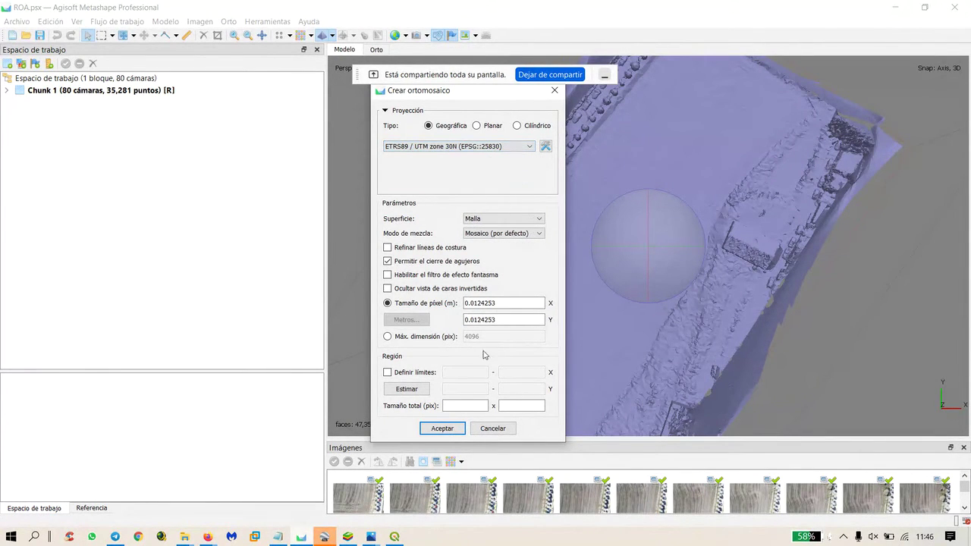
{"action": "left_click", "coordinate": [444, 428]}
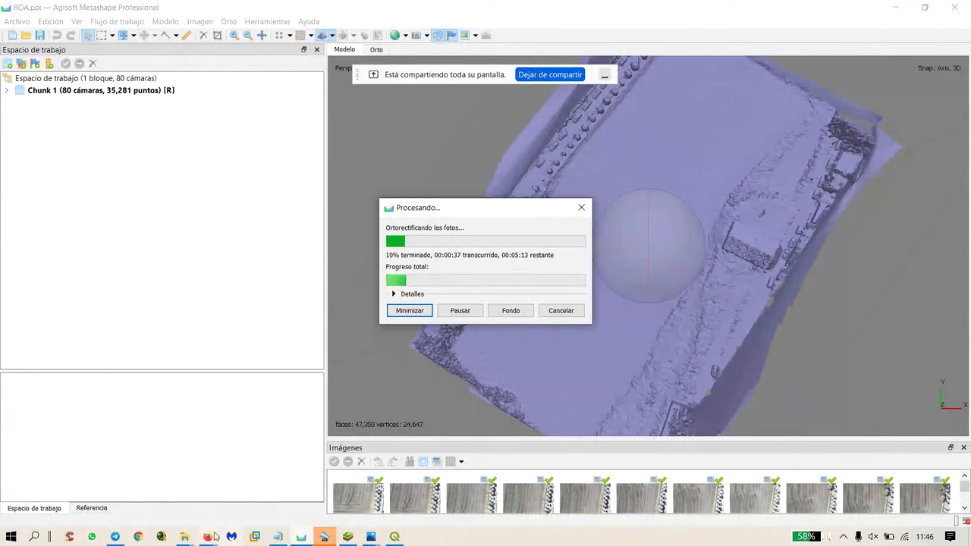
Switch to Firefox and view the drone pilot training page on seguridadaerea.gob.es and the ENAIRE Drones map around Roa.
{"action": "left_click", "coordinate": [210, 537]}
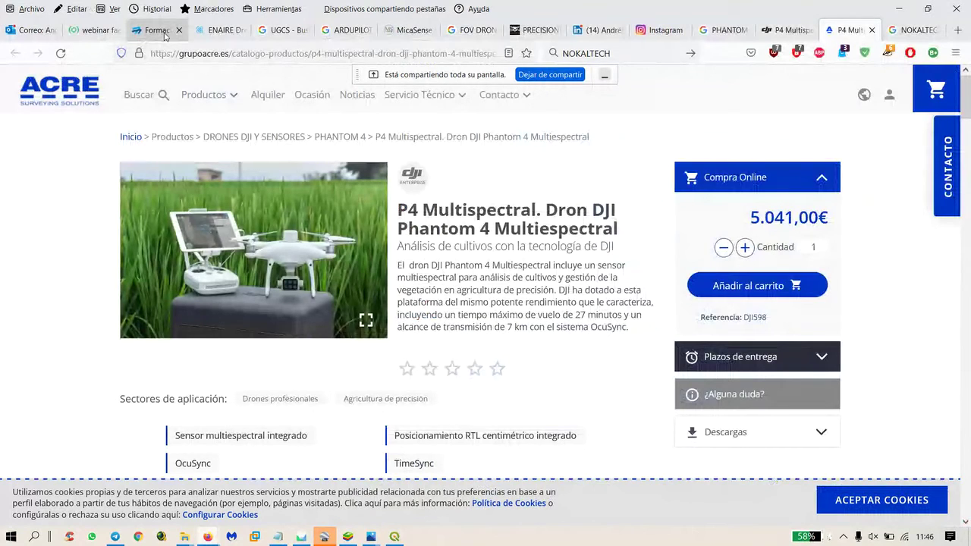
{"action": "left_click", "coordinate": [157, 30]}
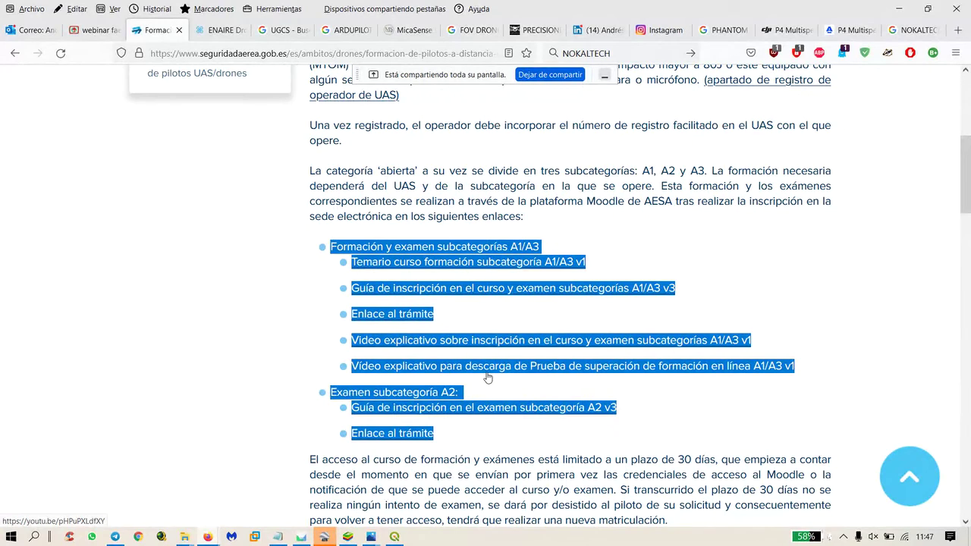
{"action": "left_click", "coordinate": [220, 30]}
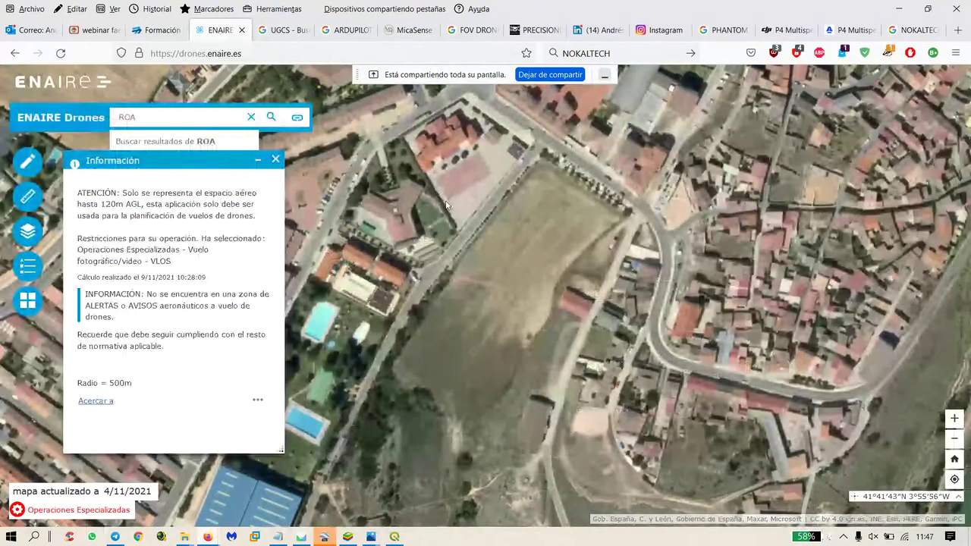
{"action": "scroll", "coordinate": [493, 235], "scroll_direction": "down", "scroll_amount": 2}
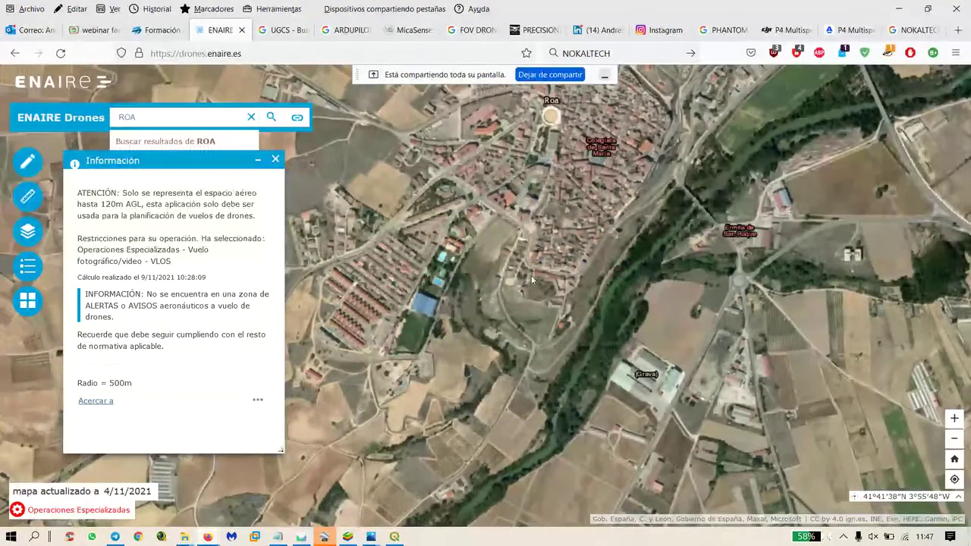
{"action": "left_click_drag", "start_coordinate": [532, 282], "coordinate": [598, 337]}
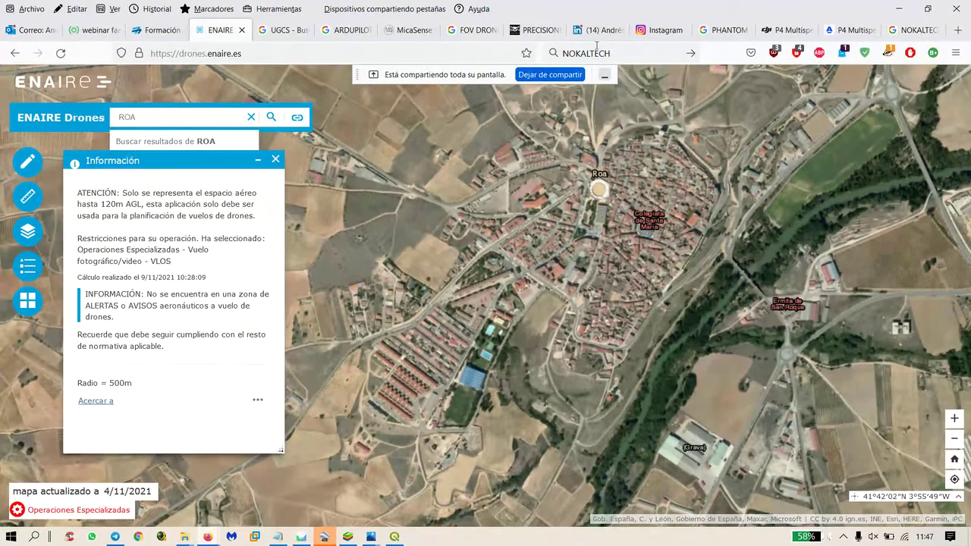
View DJI's P4 Multispectral product page and the MicaSense sensor comparison table.
{"action": "left_click", "coordinate": [784, 32]}
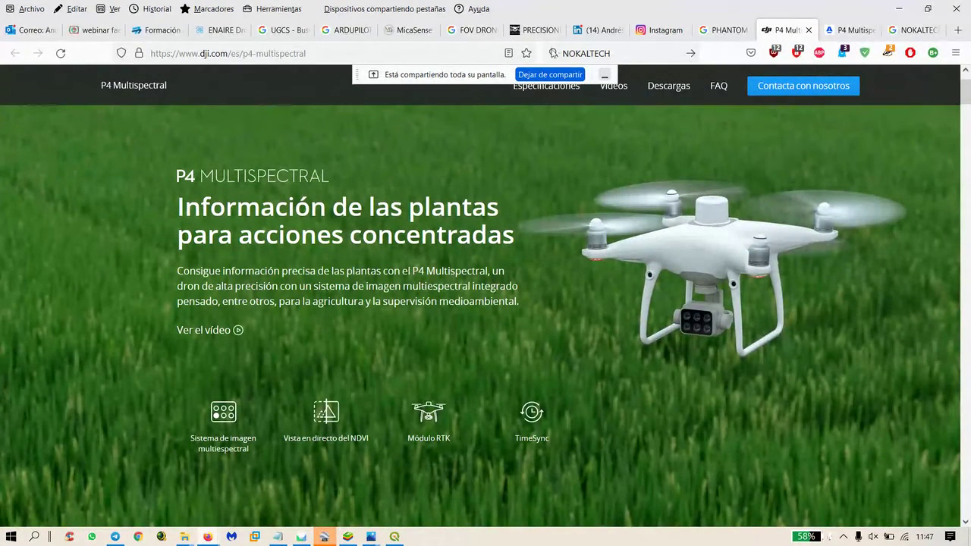
{"action": "left_click", "coordinate": [410, 30]}
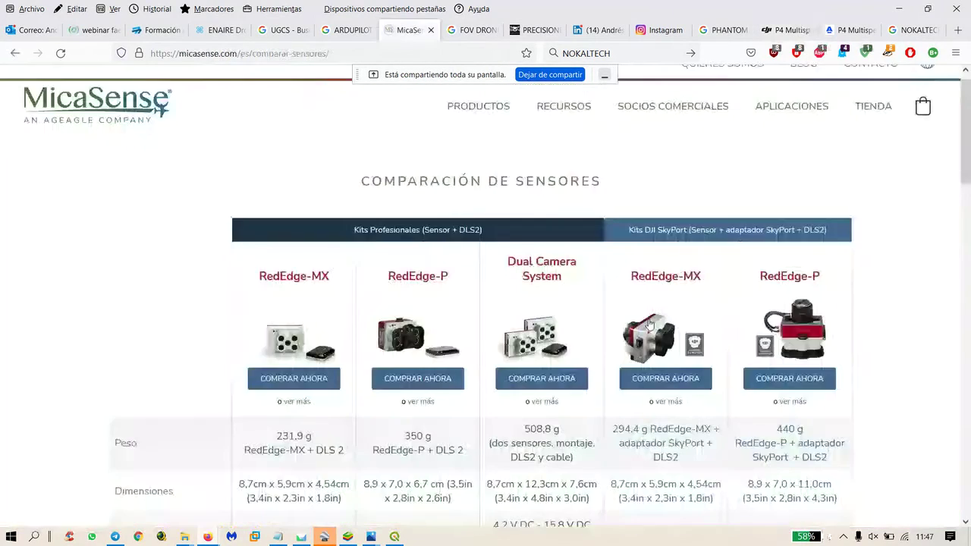
{"action": "scroll", "coordinate": [662, 323], "scroll_direction": "down", "scroll_amount": 2}
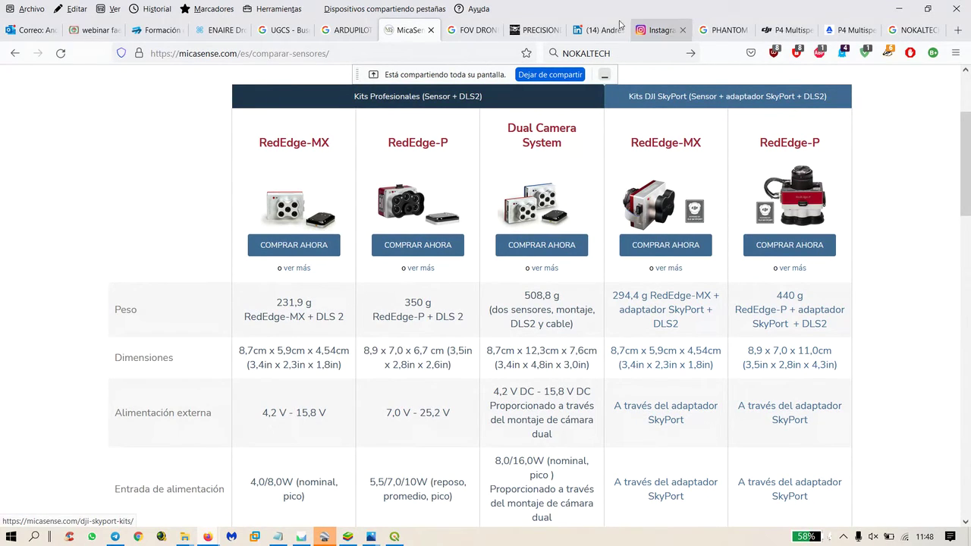
Search Google for MATRICE M300 in place of the Phantom 4 query and open DJI's Matrice 300 RTK page.
{"action": "left_click", "coordinate": [742, 34]}
{"action": "scroll", "coordinate": [237, 85], "scroll_direction": "up", "scroll_amount": 5}
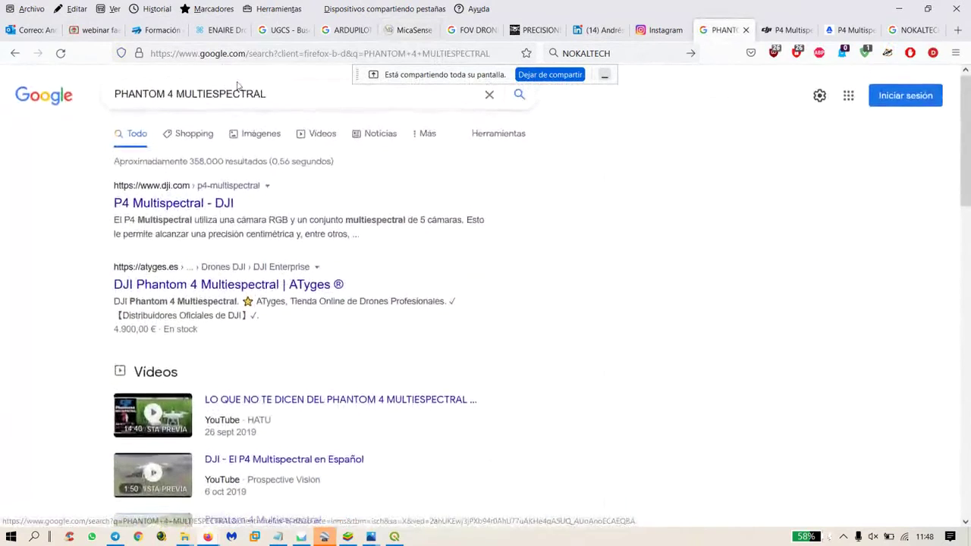
{"action": "triple_click", "coordinate": [238, 93]}
{"action": "type", "text": "MAT"}
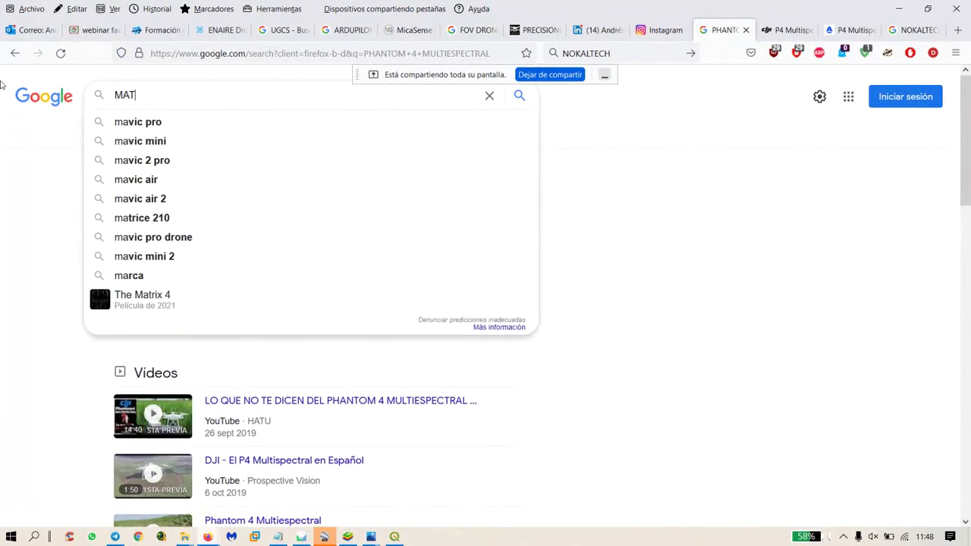
{"action": "type", "text": "RICE M300"}
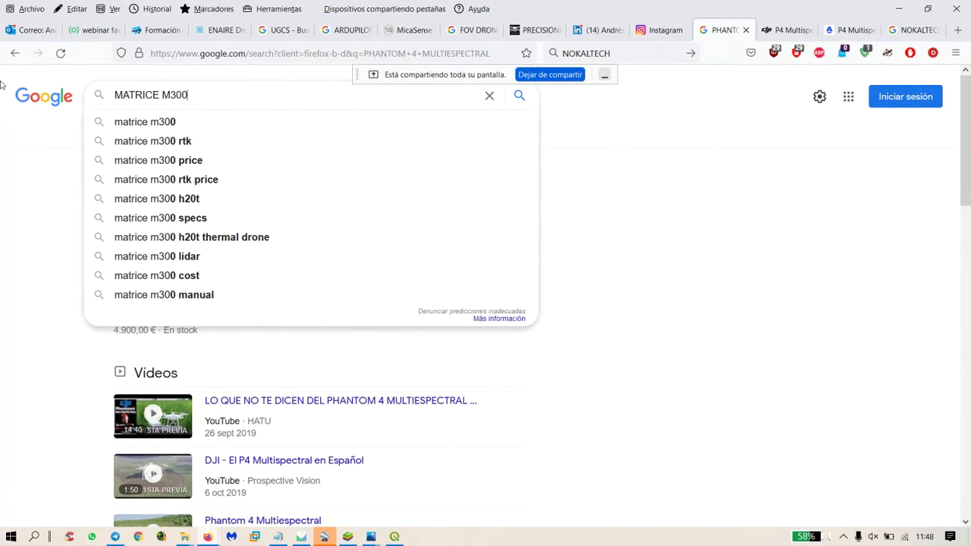
{"action": "key", "text": "Return"}
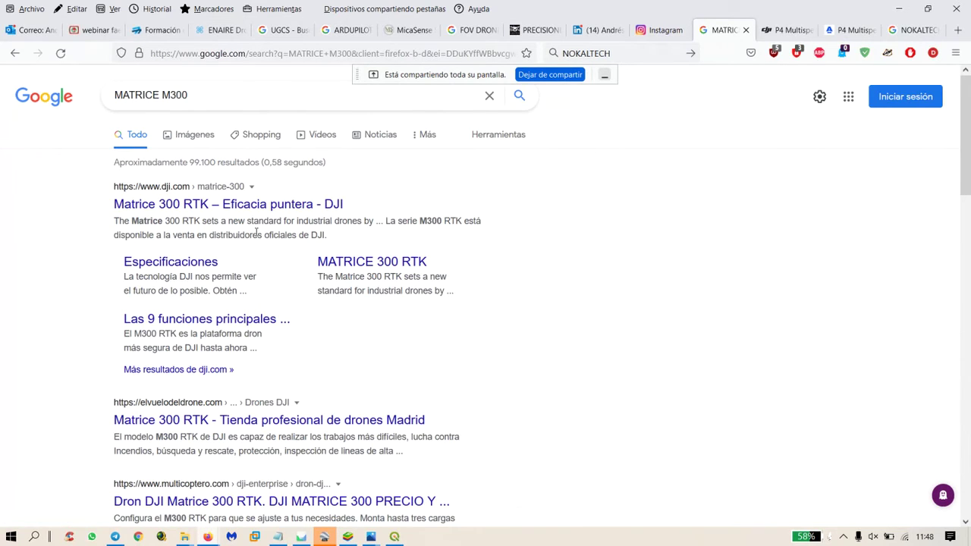
{"action": "left_click", "coordinate": [197, 203]}
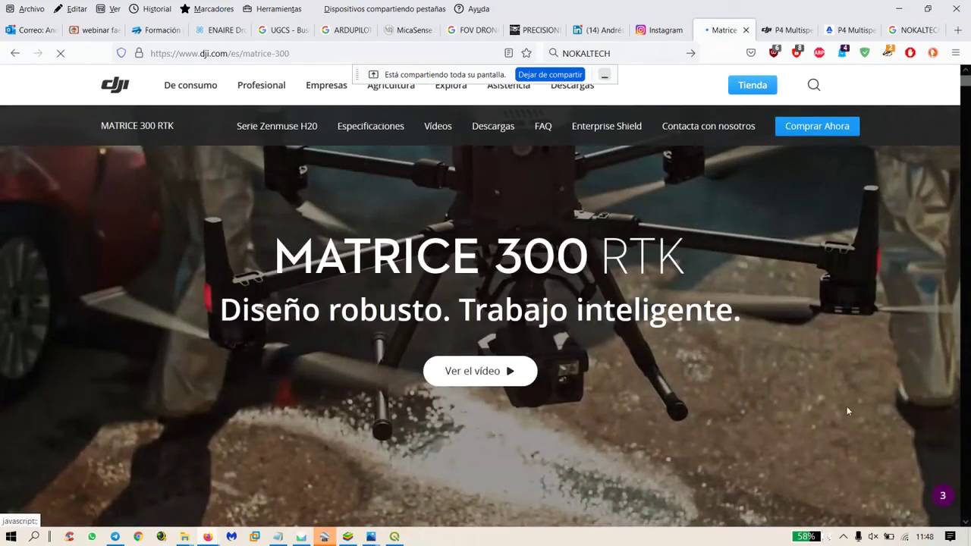
Examine the Matrice 300 RTK overview and its aircraft specifications, highlighting the diagonal distance between axes.
{"action": "scroll", "coordinate": [909, 370], "scroll_direction": "down", "scroll_amount": 2}
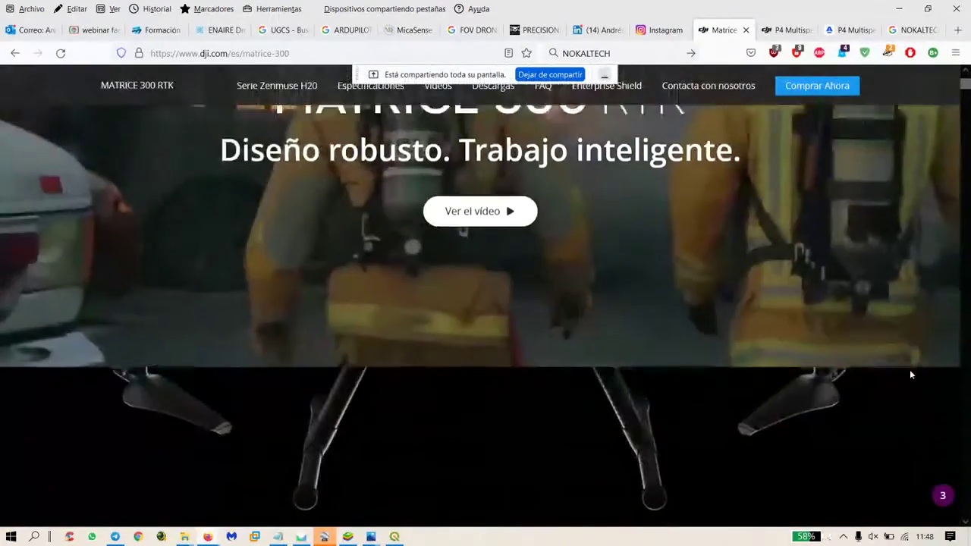
{"action": "scroll", "coordinate": [909, 370], "scroll_direction": "down", "scroll_amount": 3}
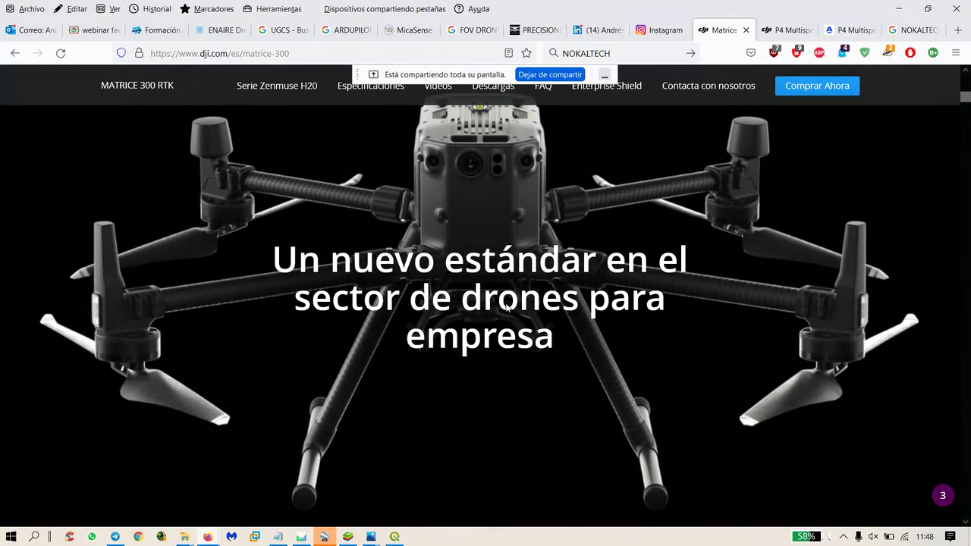
{"action": "left_click", "coordinate": [357, 97]}
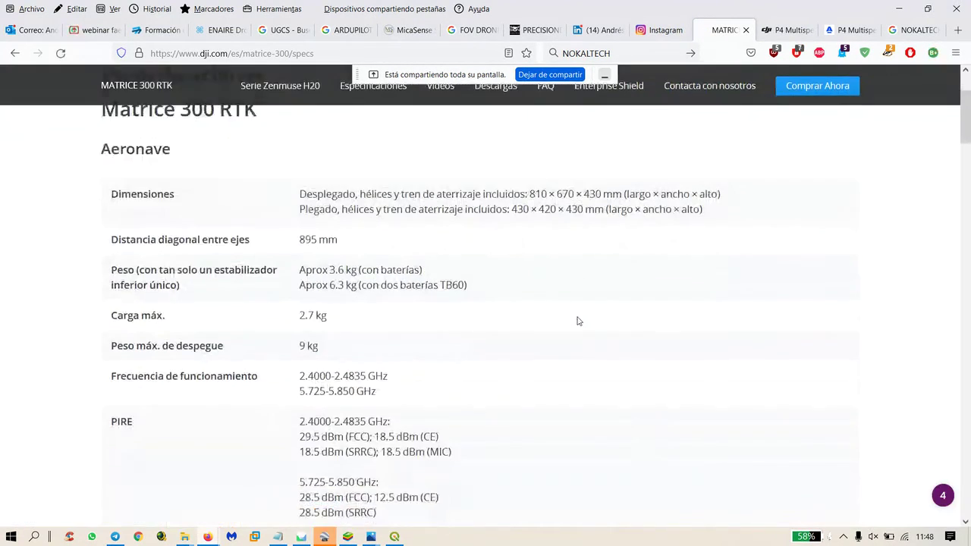
{"action": "left_click_drag", "start_coordinate": [296, 228], "coordinate": [359, 229]}
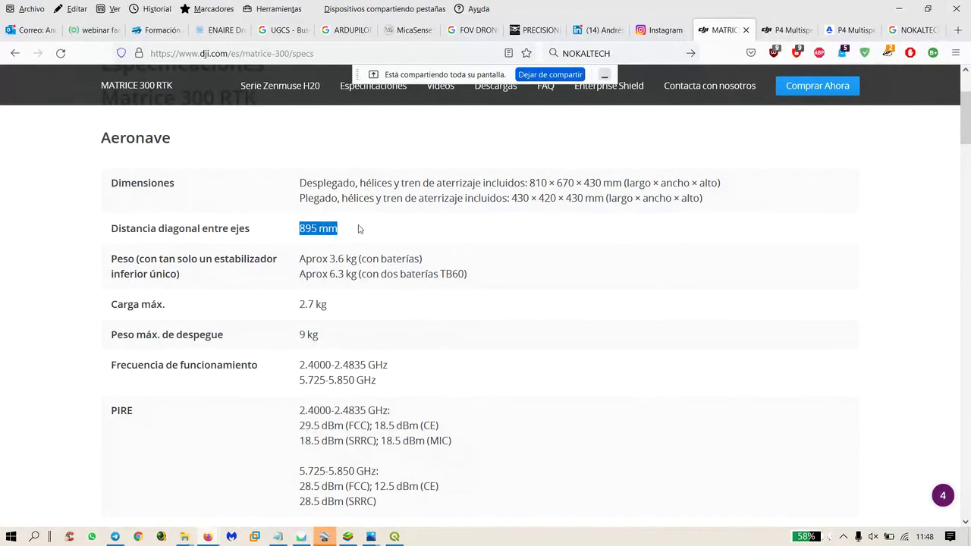
{"action": "scroll", "coordinate": [460, 332], "scroll_direction": "down", "scroll_amount": 9}
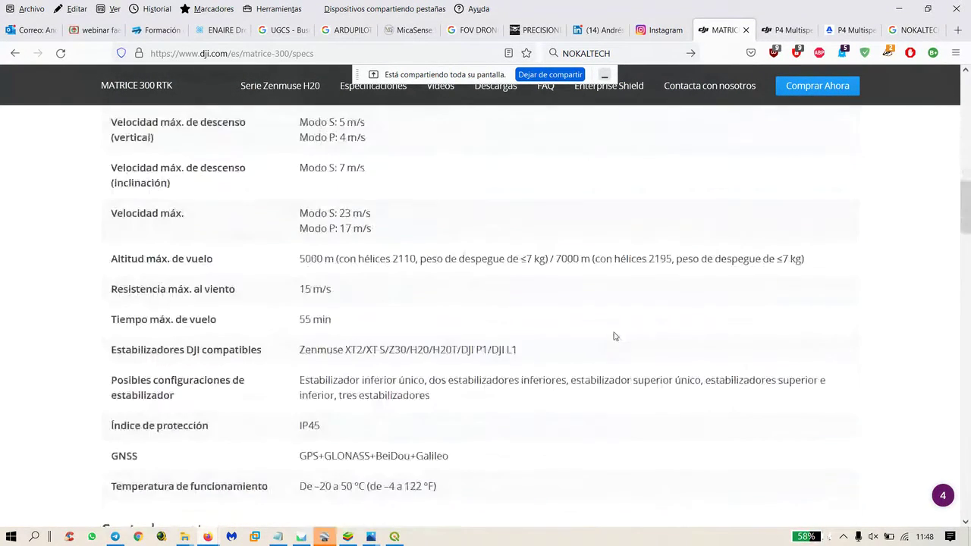
{"action": "scroll", "coordinate": [319, 122], "scroll_direction": "up", "scroll_amount": 6}
{"action": "left_click", "coordinate": [15, 53]}
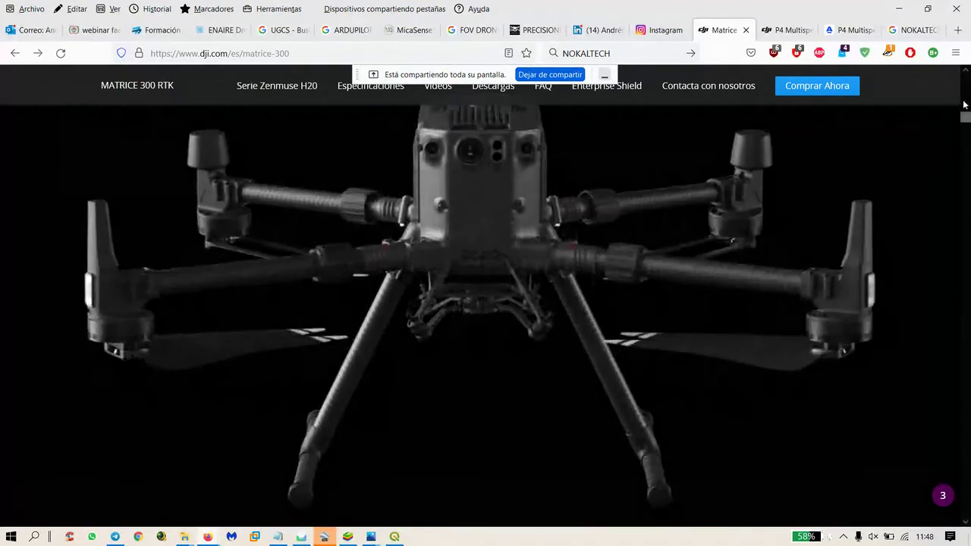
{"action": "left_click_drag", "start_coordinate": [968, 129], "coordinate": [969, 142]}
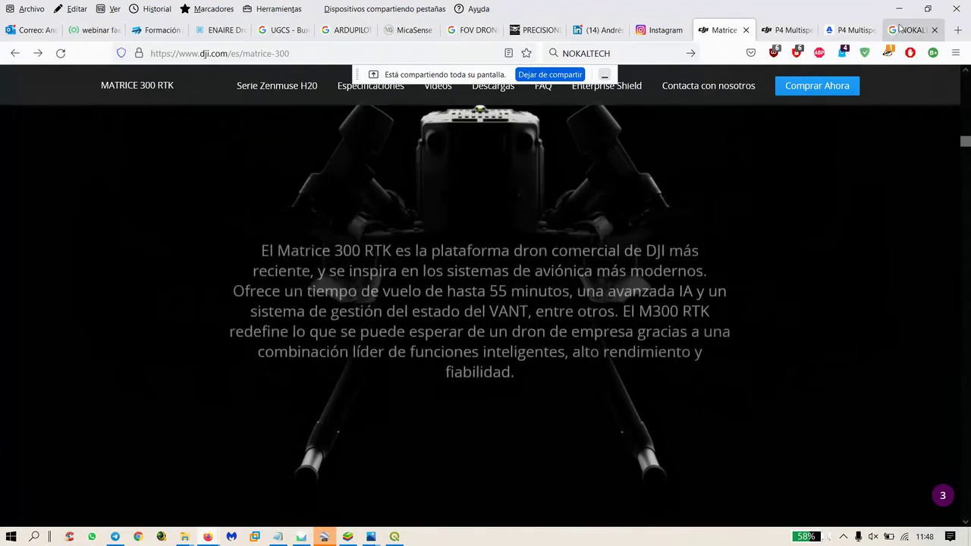
Compare the MicaSense sensor kits with the gimbal configurations shown on the Matrice 300 RTK page.
{"action": "left_click", "coordinate": [850, 31]}
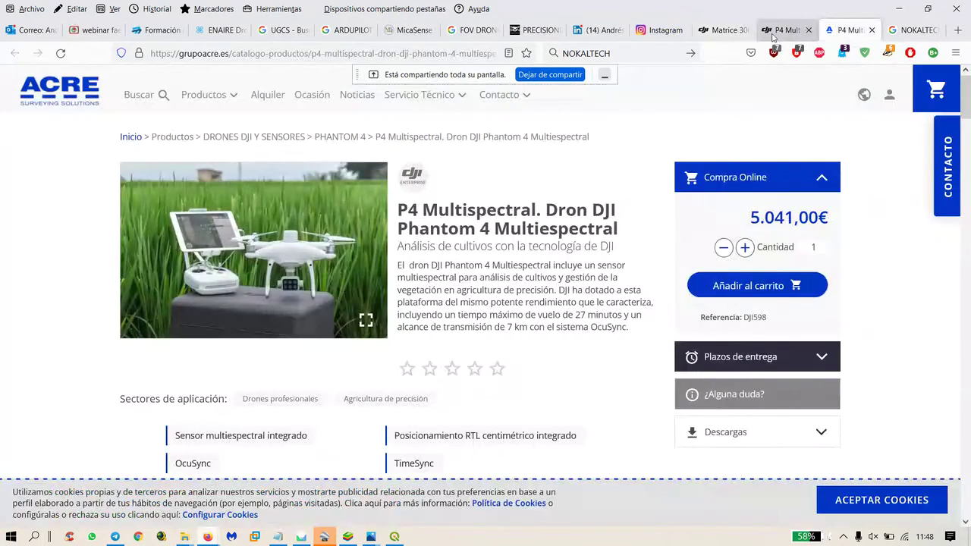
{"action": "left_click", "coordinate": [425, 34]}
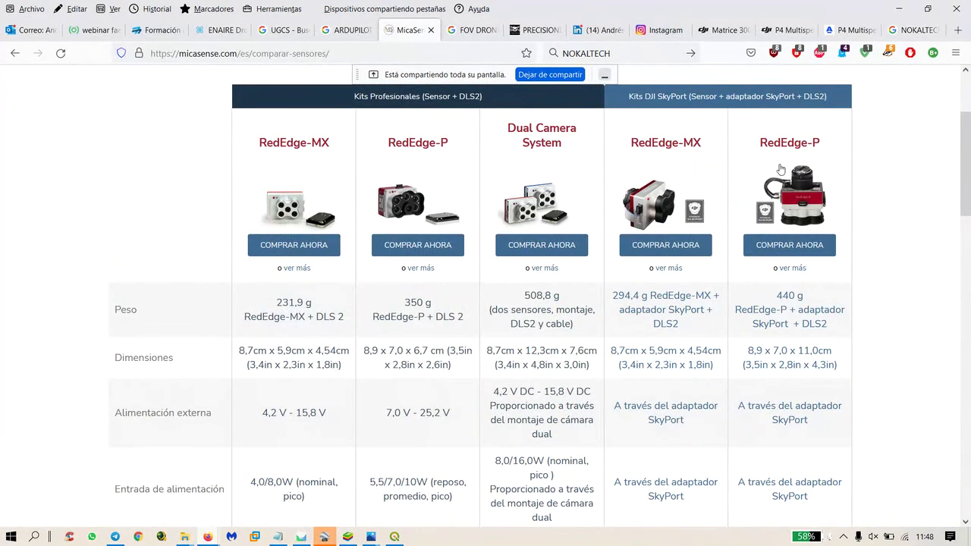
{"action": "left_click", "coordinate": [725, 32]}
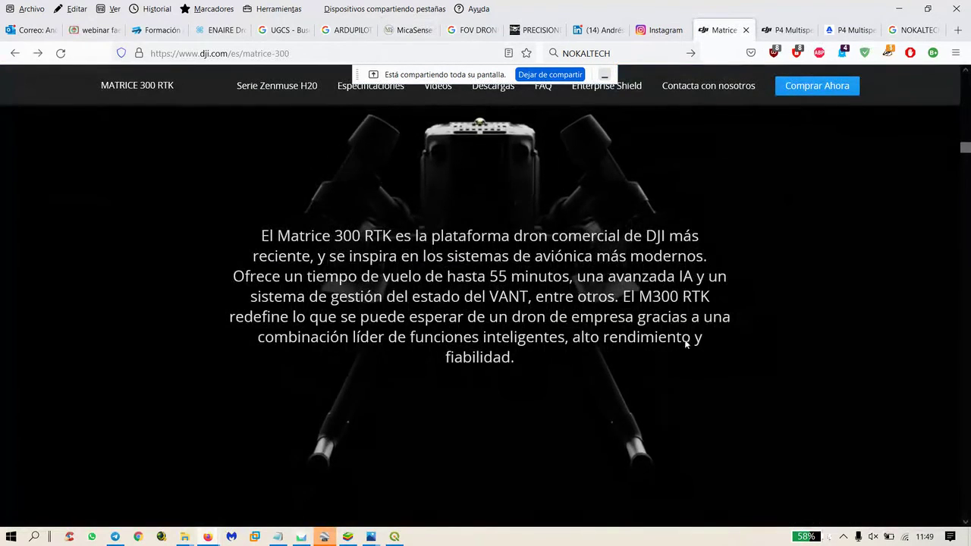
{"action": "left_click", "coordinate": [967, 197]}
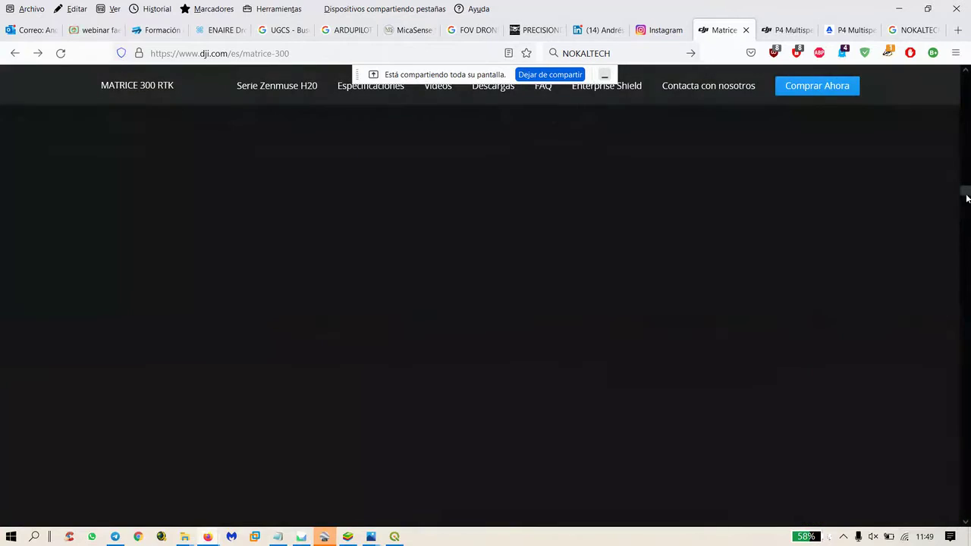
{"action": "left_click_drag", "start_coordinate": [967, 198], "coordinate": [967, 226]}
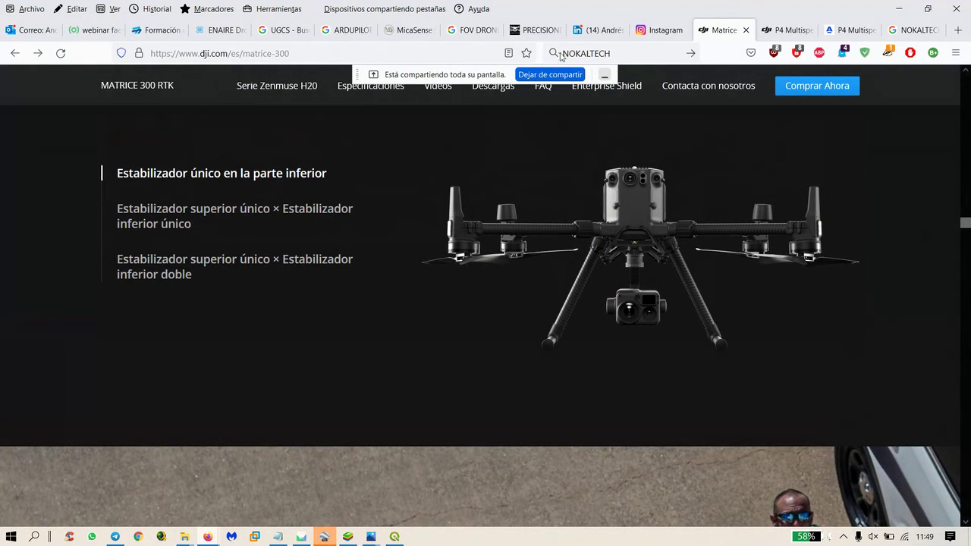
{"action": "left_click", "coordinate": [406, 29]}
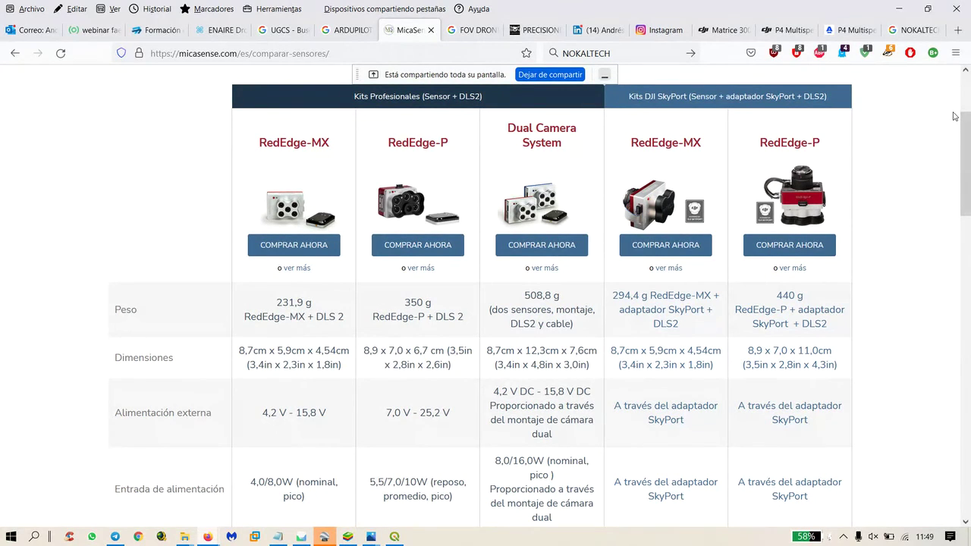
Switch to Metashape and export Chunk 1's orthomosaic as a TIFF/GeoTIFF image named ROA_TIFF in the 100MEDIA folder.
{"action": "left_click", "coordinate": [301, 537]}
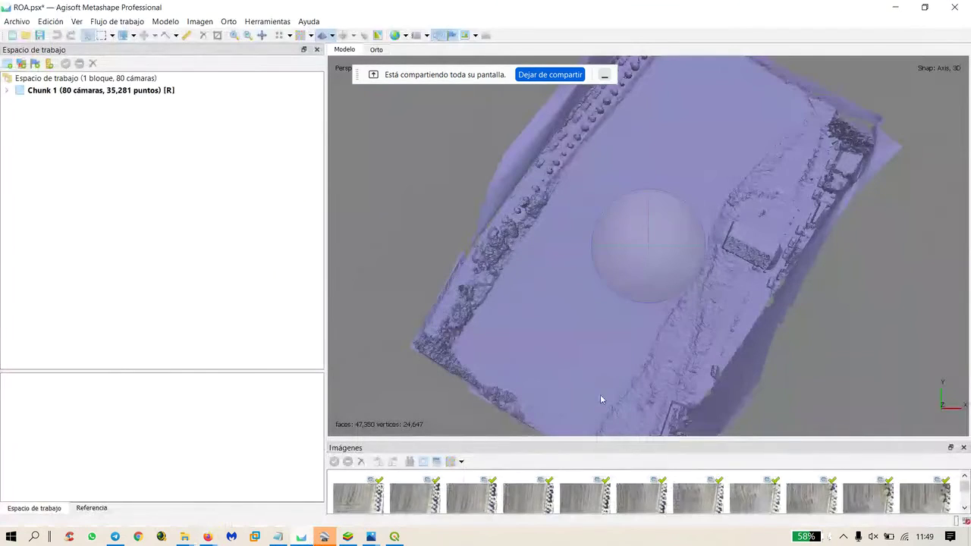
{"action": "double_click", "coordinate": [128, 91]}
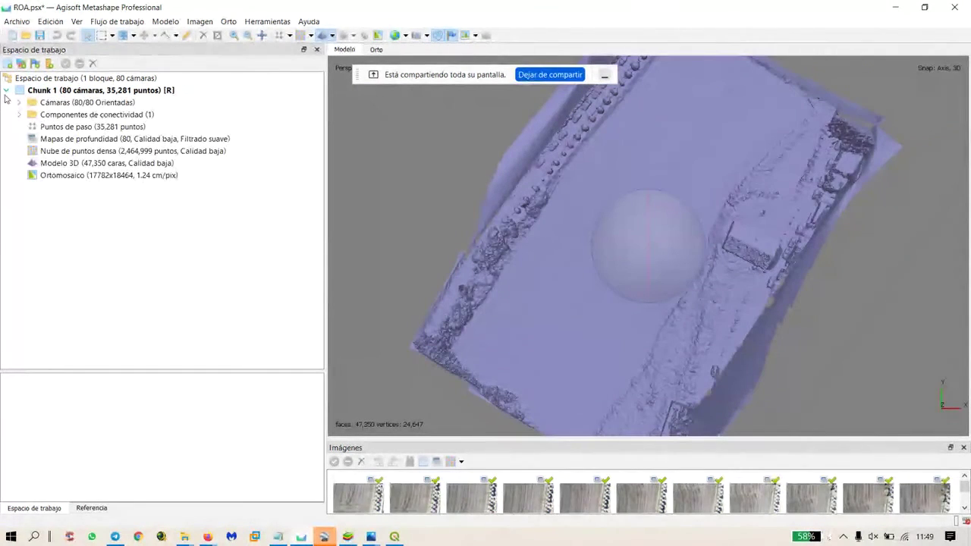
{"action": "left_click", "coordinate": [21, 25]}
{"action": "mouse_move", "coordinate": [65, 118]}
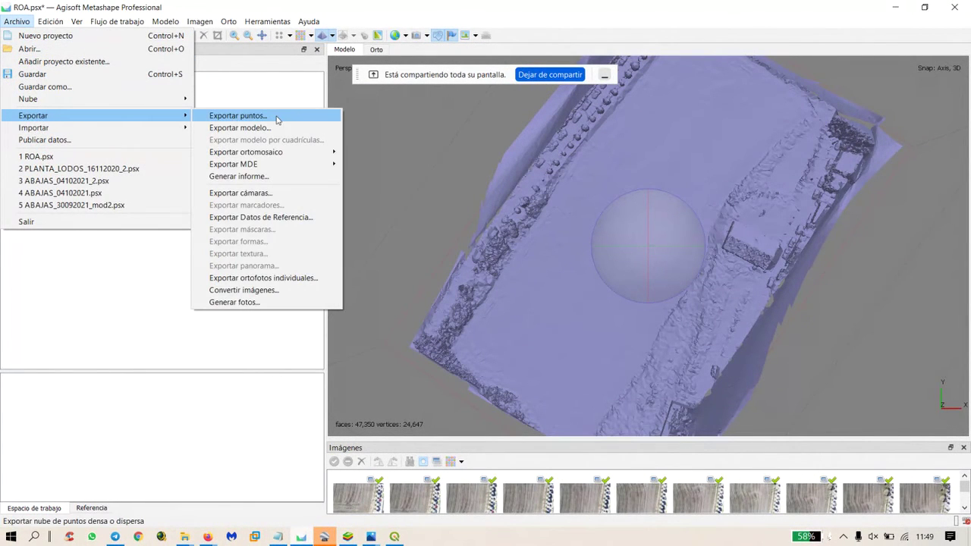
{"action": "mouse_move", "coordinate": [258, 152]}
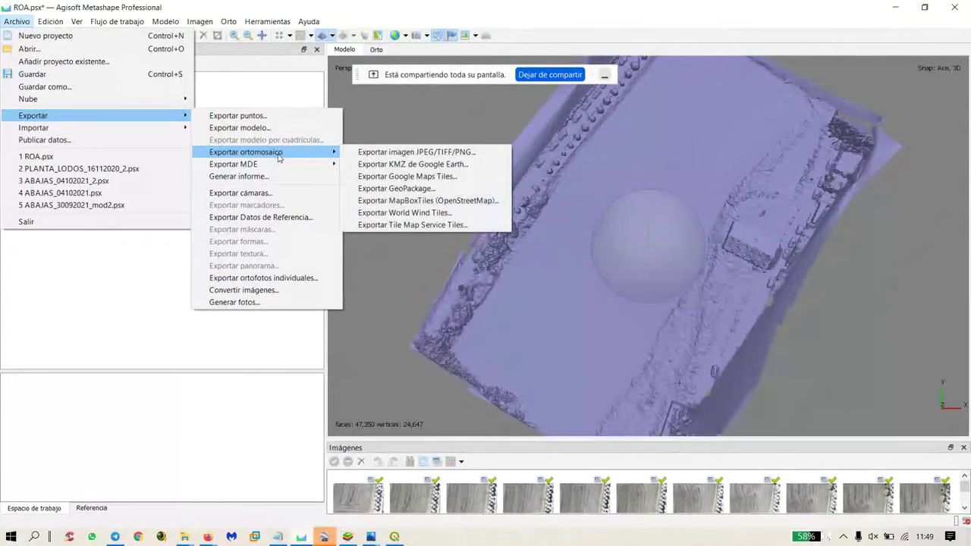
{"action": "left_click", "coordinate": [423, 155]}
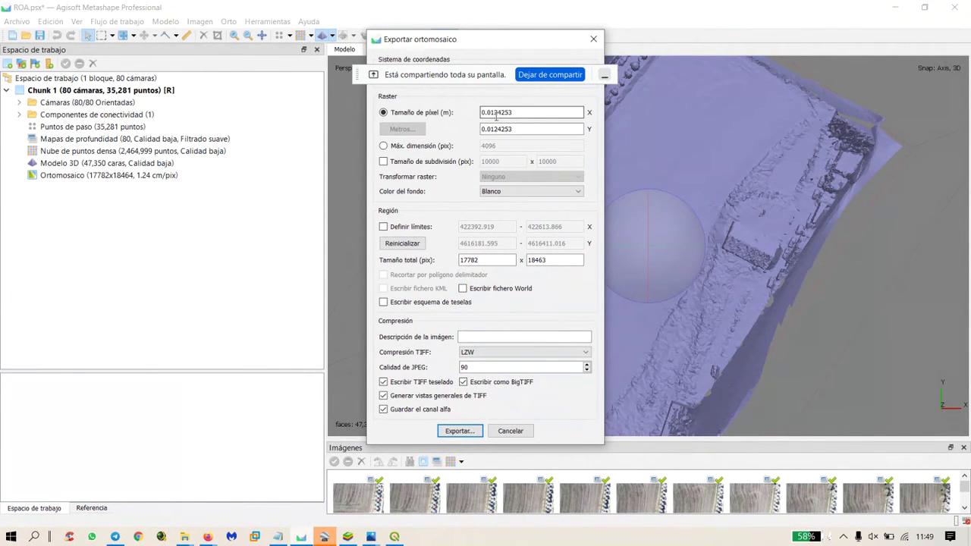
{"action": "left_click", "coordinate": [459, 431]}
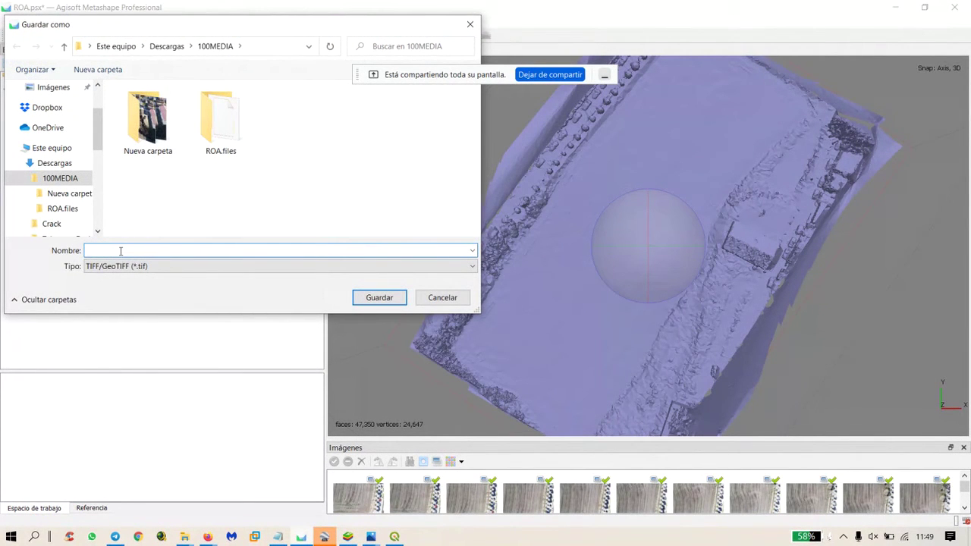
{"action": "type", "text": "ROA_TIFF"}
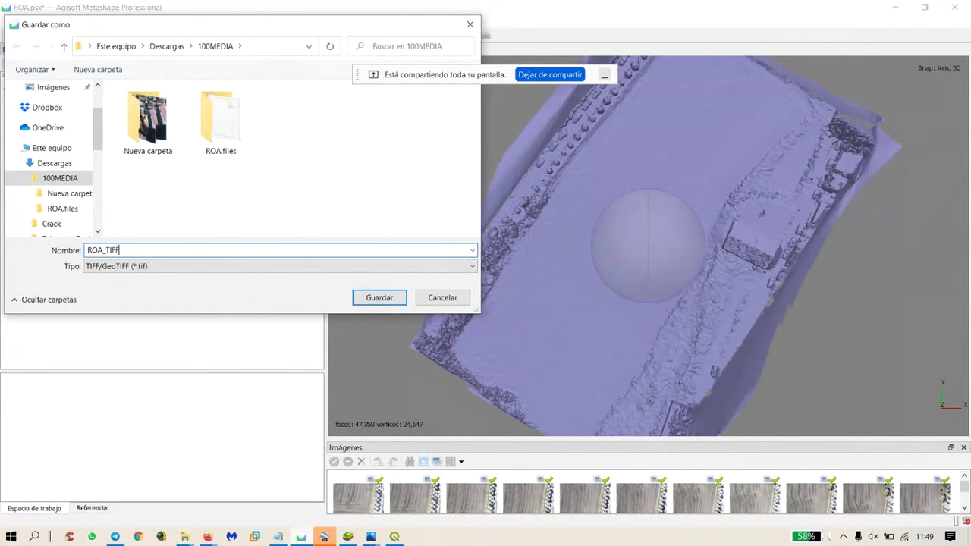
{"action": "key", "text": "Return"}
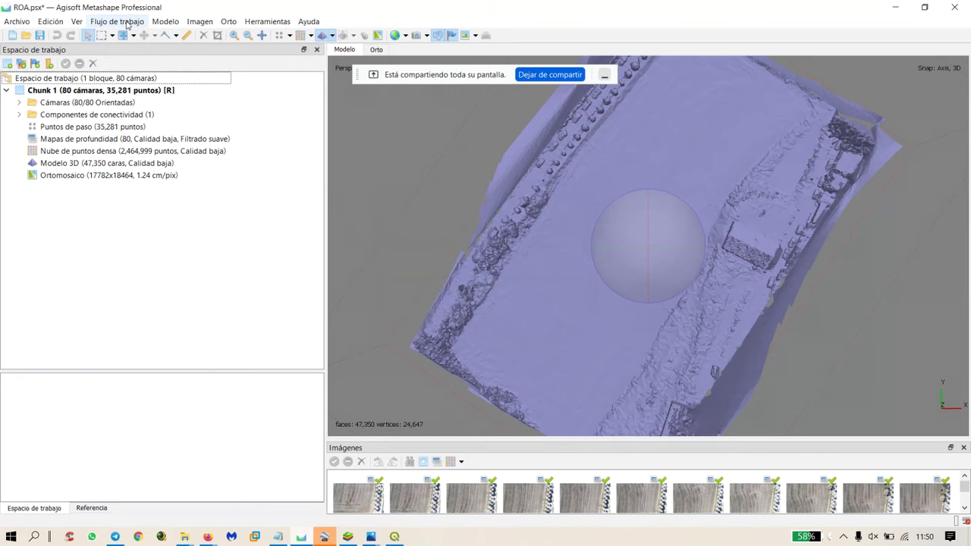
Build a digital elevation model in ETRS89 / UTM zone 30N (EPSG::25830) using the mesh (Malla) as data source.
{"action": "left_click", "coordinate": [117, 21]}
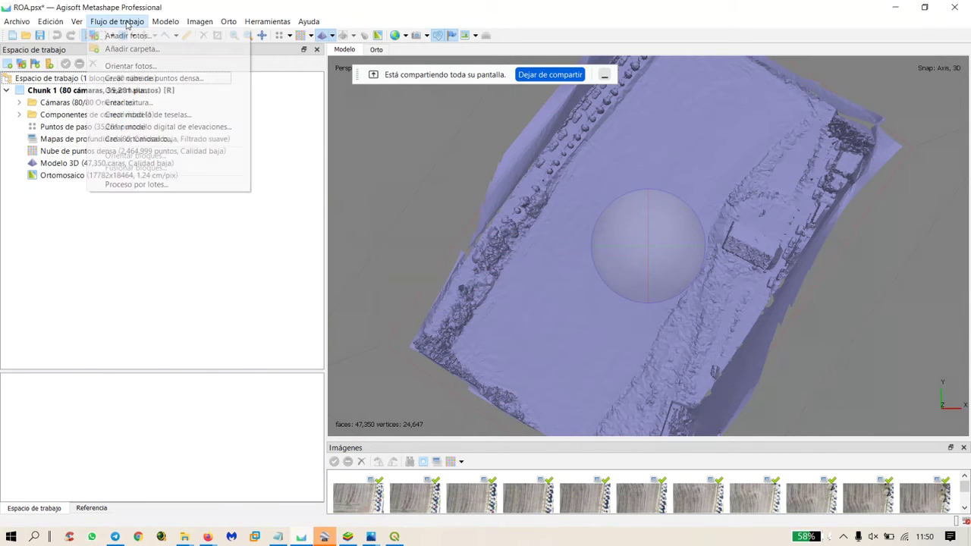
{"action": "left_click", "coordinate": [156, 127]}
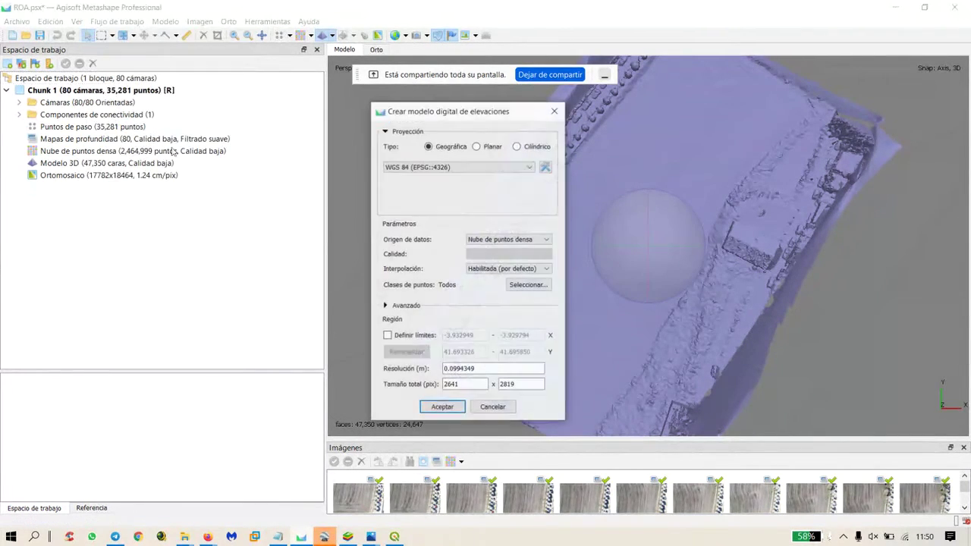
{"action": "left_click", "coordinate": [501, 167]}
{"action": "left_click", "coordinate": [448, 176]}
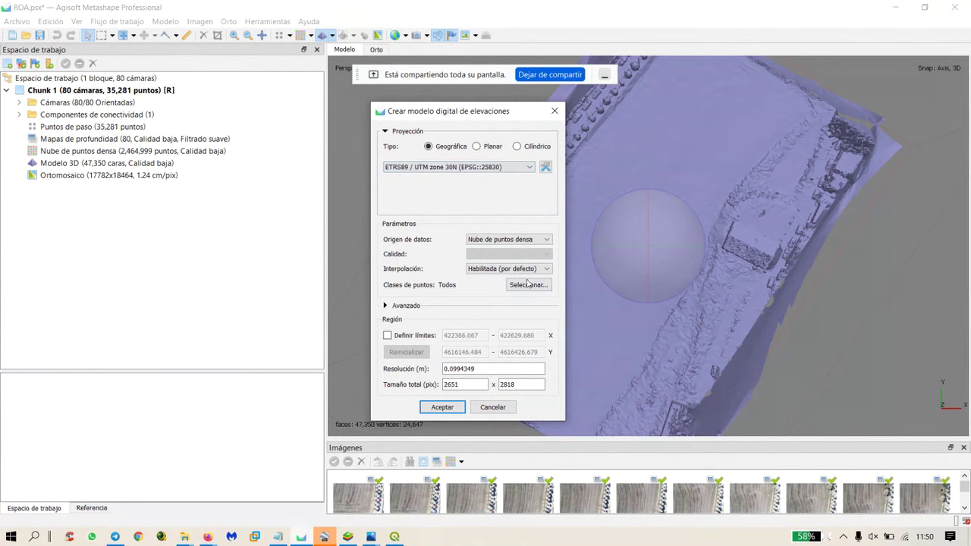
{"action": "left_click", "coordinate": [551, 239]}
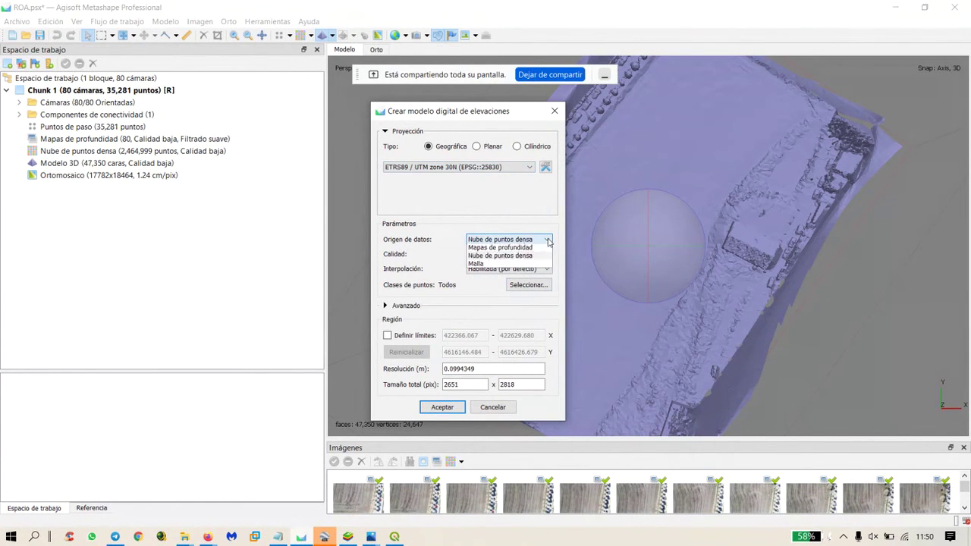
{"action": "left_click", "coordinate": [479, 274]}
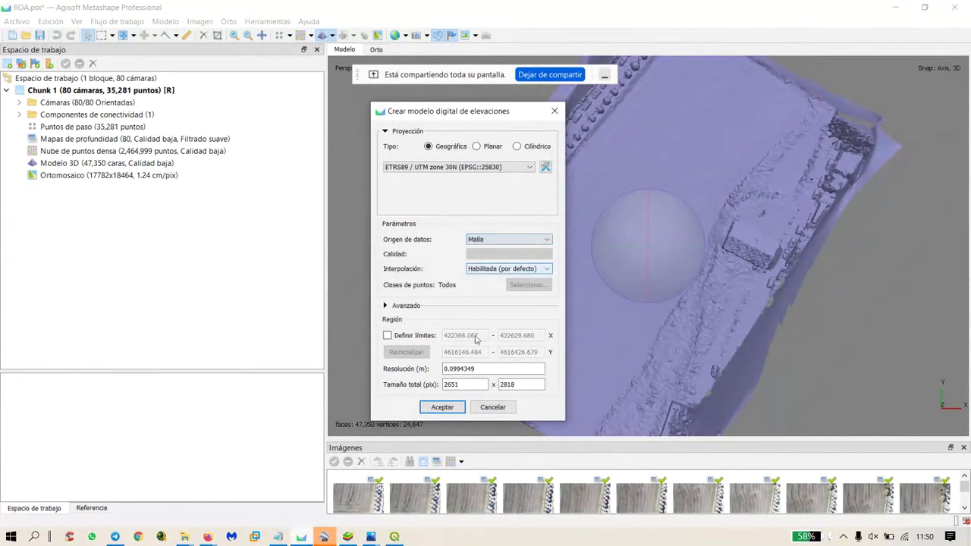
{"action": "left_click", "coordinate": [443, 408]}
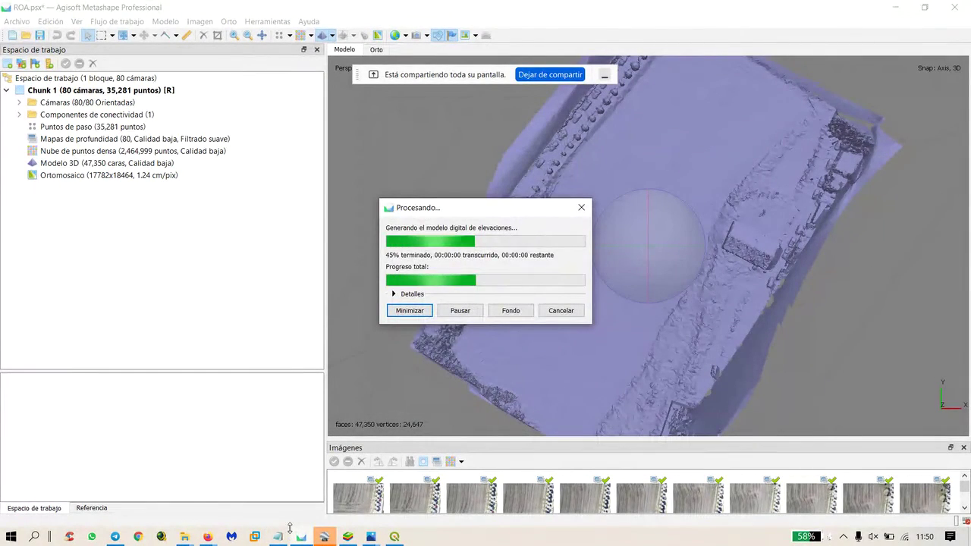
Switch to QGIS and start a new project, discarding the changes to the PLANTA_LODOS_16112020 project.
{"action": "left_click", "coordinate": [184, 537]}
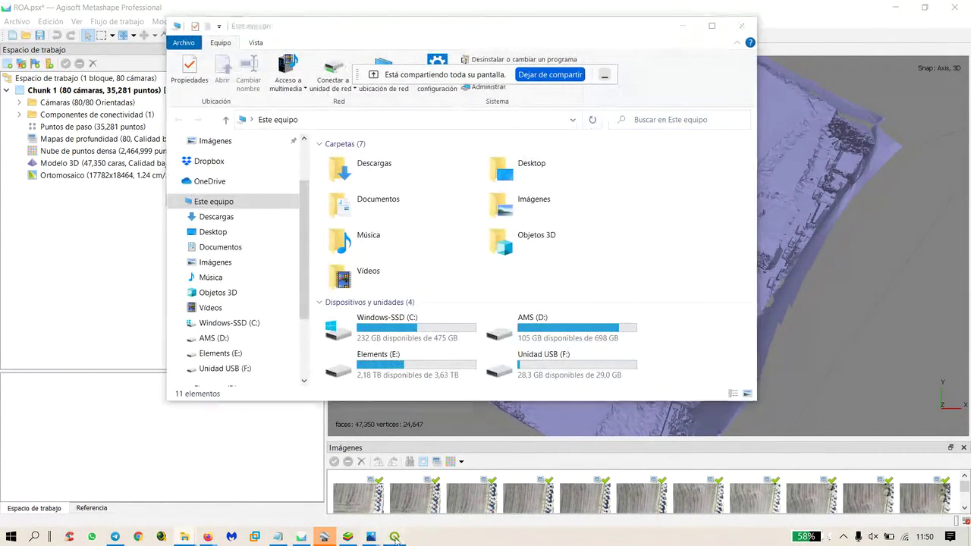
{"action": "left_click", "coordinate": [394, 536]}
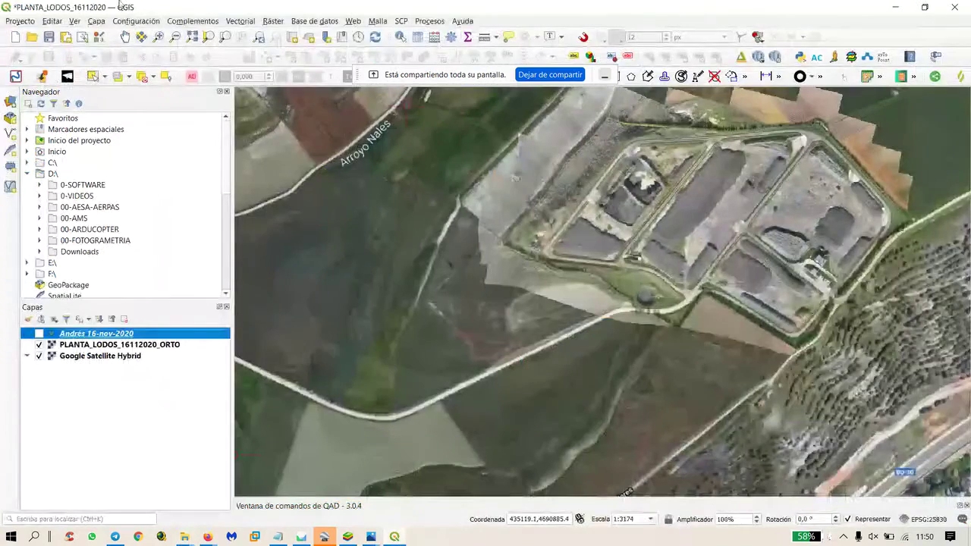
{"action": "left_click", "coordinate": [14, 38]}
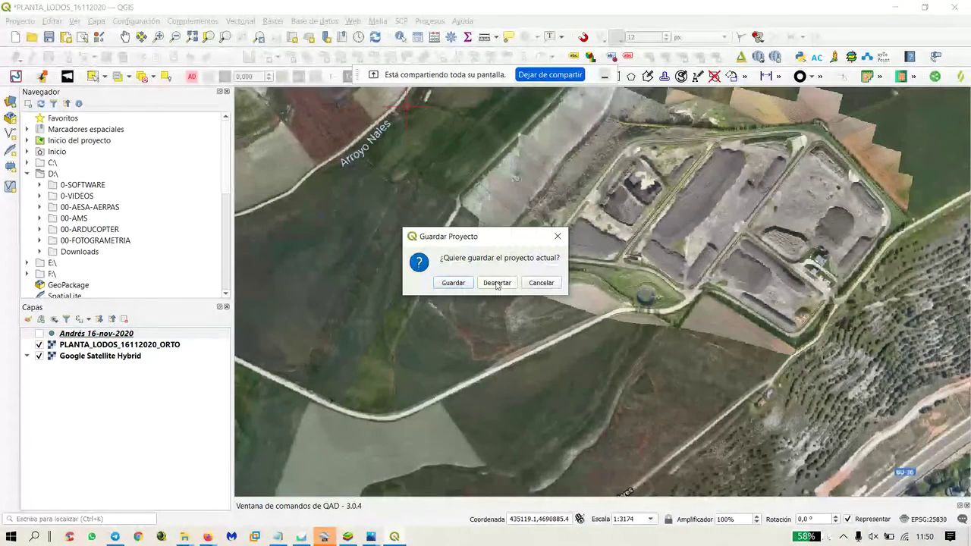
{"action": "left_click", "coordinate": [497, 282]}
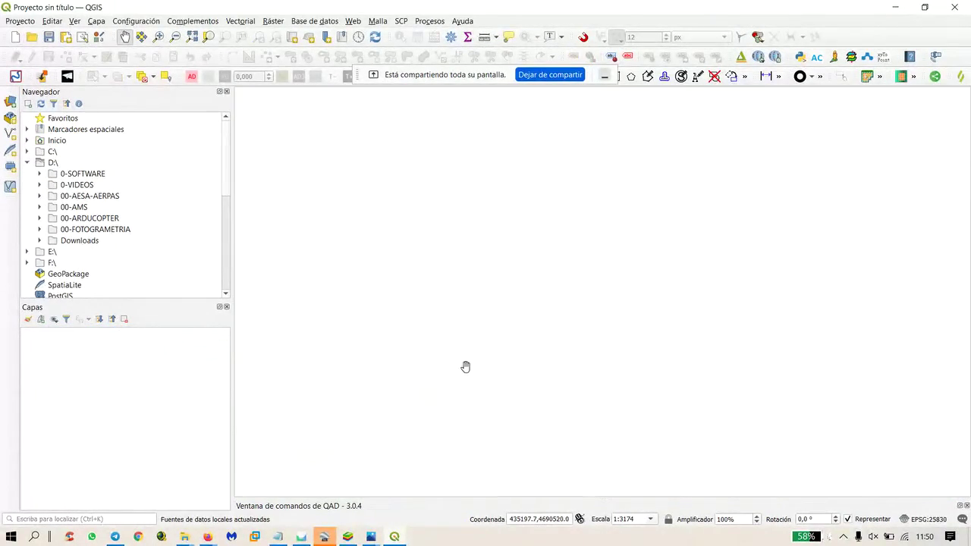
Add the Google Satellite Hybrid XYZ tiles as a base layer.
{"action": "scroll", "coordinate": [48, 227], "scroll_direction": "down", "scroll_amount": 5}
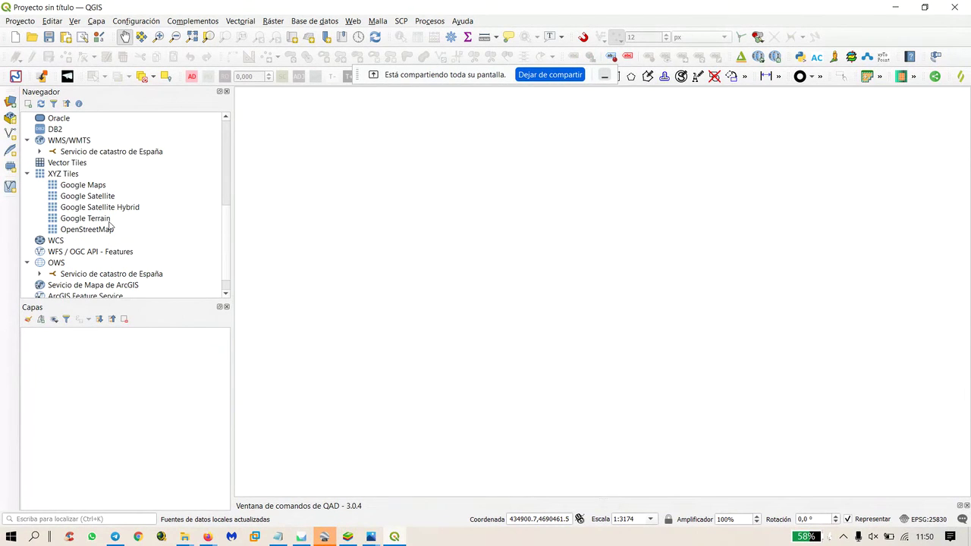
{"action": "left_click", "coordinate": [110, 208]}
{"action": "double_click", "coordinate": [110, 208]}
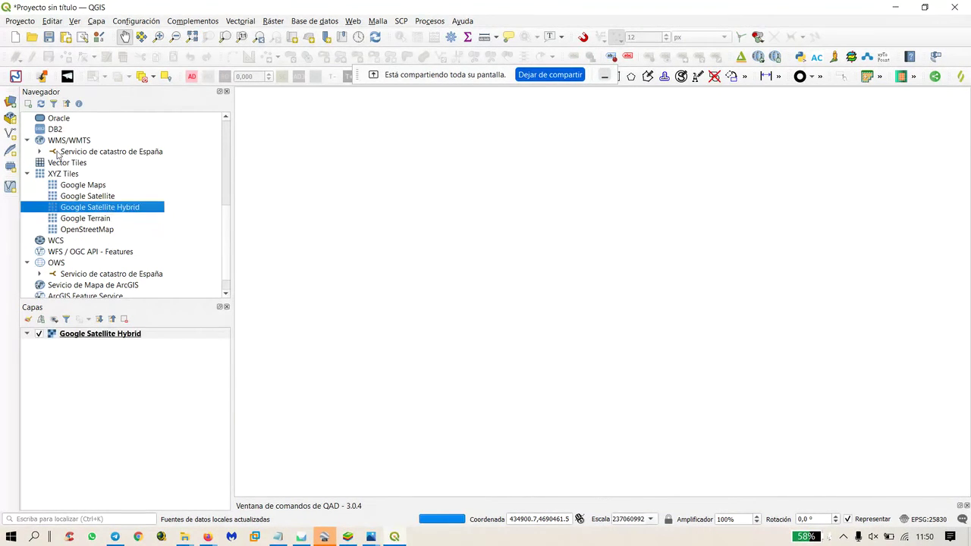
Browse drive C to the user's Downloads/100MEDIA folder and locate the exported ROA_TIFF.tif file.
{"action": "double_click", "coordinate": [53, 152]}
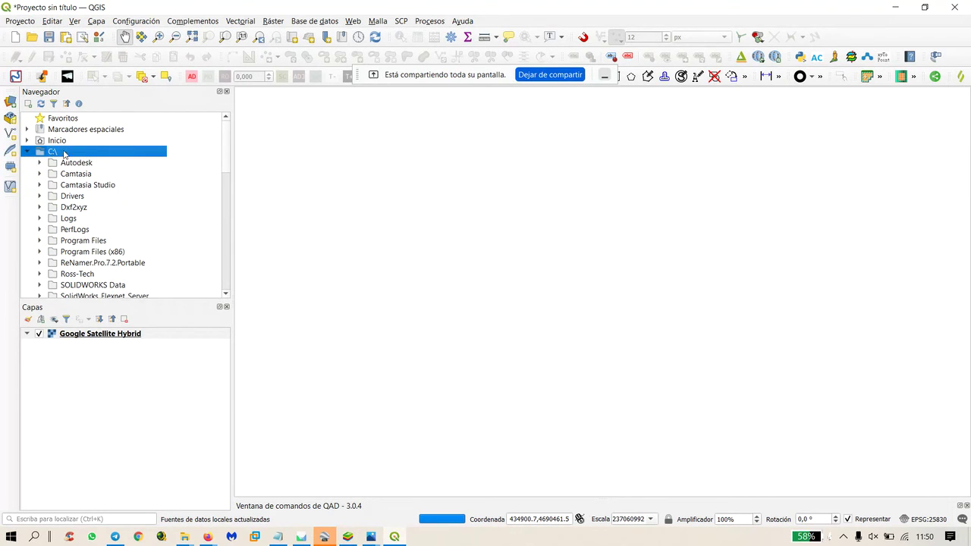
{"action": "scroll", "coordinate": [91, 277], "scroll_direction": "down", "scroll_amount": 4}
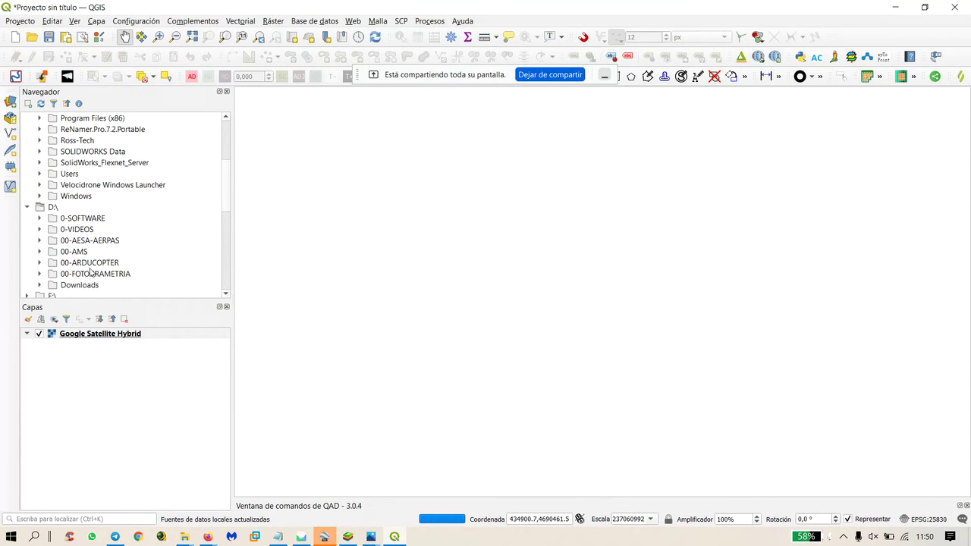
{"action": "double_click", "coordinate": [70, 176]}
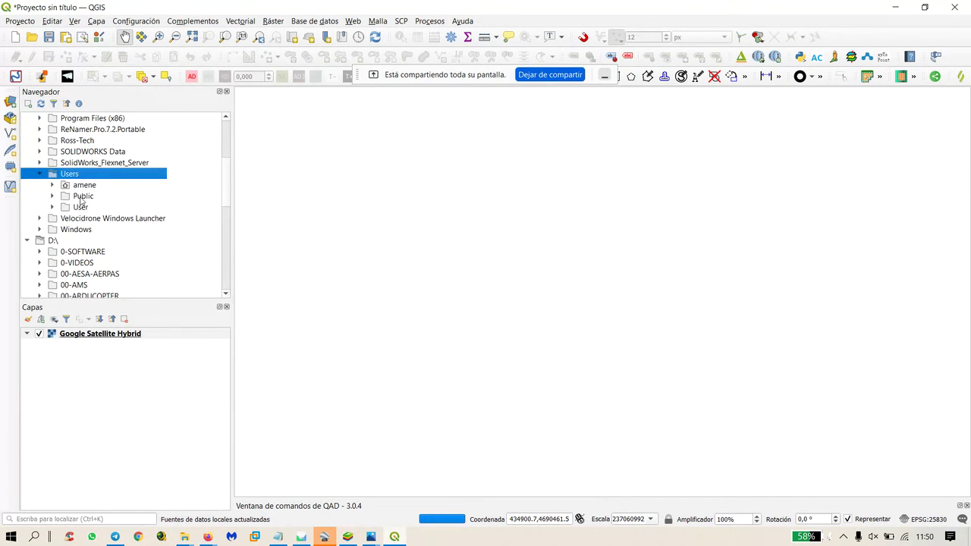
{"action": "double_click", "coordinate": [97, 186]}
{"action": "scroll", "coordinate": [118, 251], "scroll_direction": "down", "scroll_amount": 5}
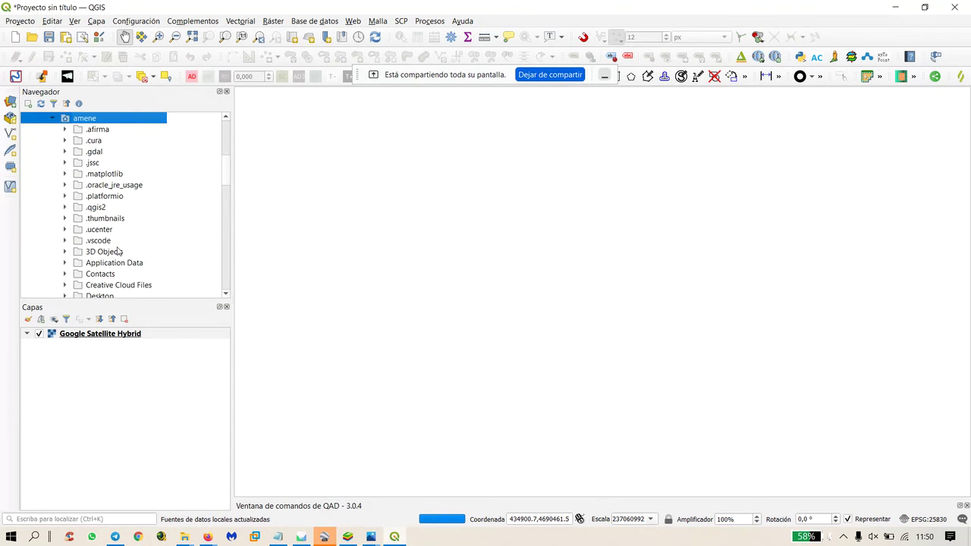
{"action": "double_click", "coordinate": [105, 218]}
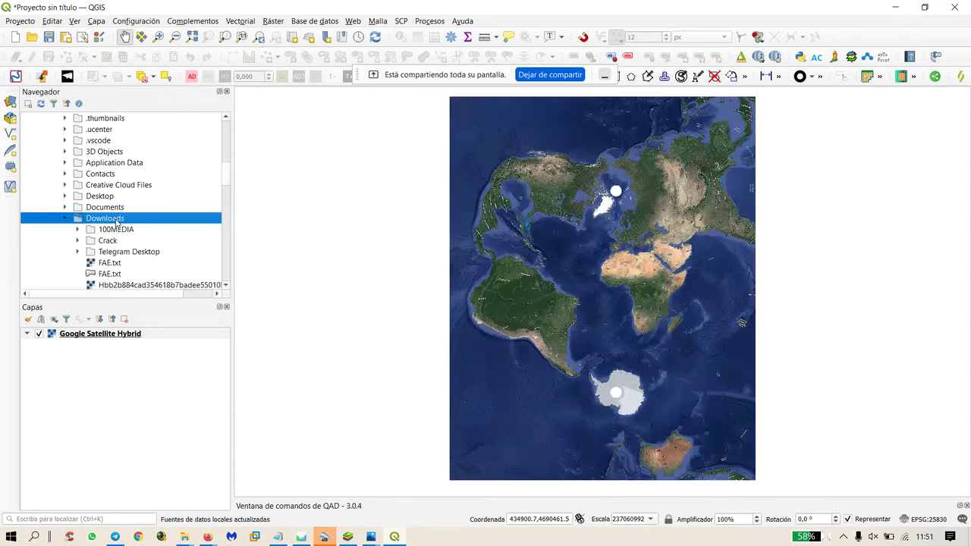
{"action": "double_click", "coordinate": [116, 230]}
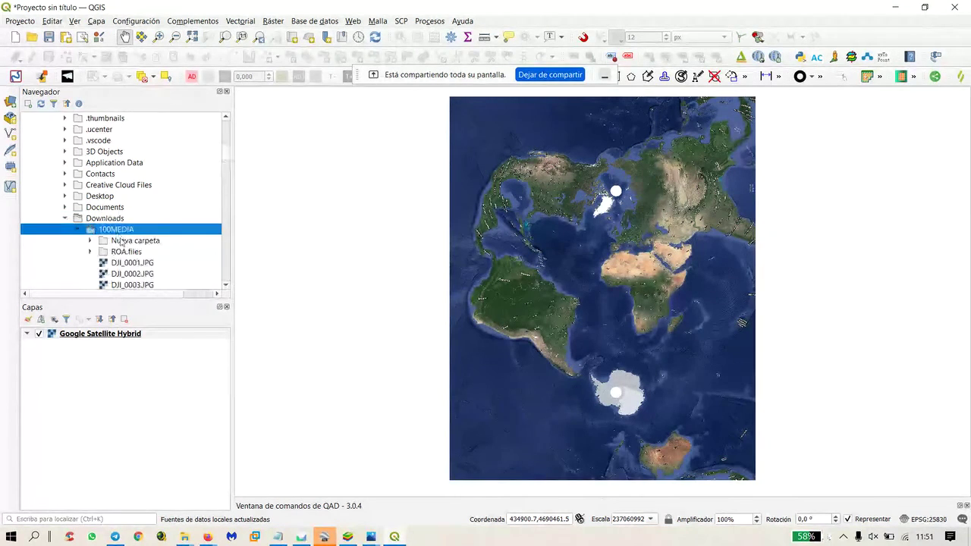
{"action": "scroll", "coordinate": [168, 254], "scroll_direction": "down", "scroll_amount": 20}
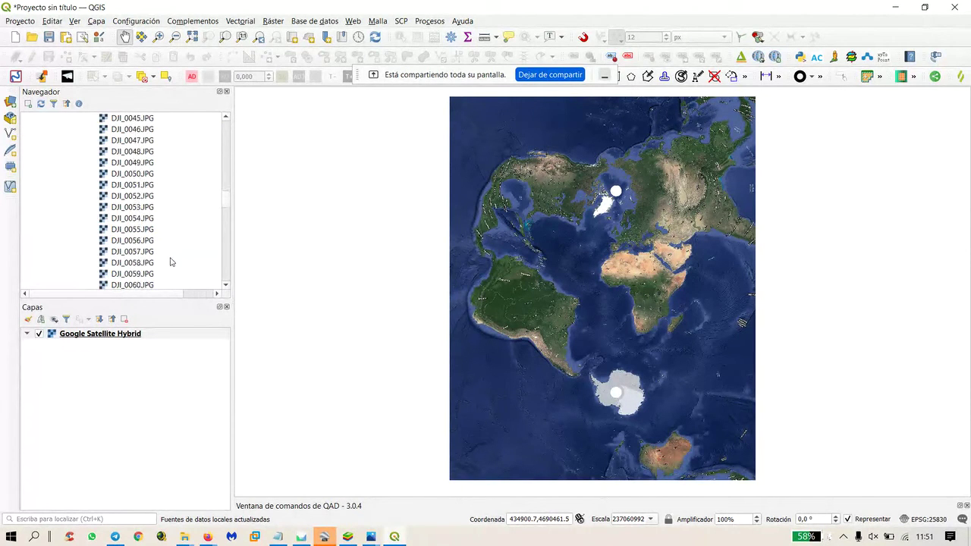
{"action": "mouse_move", "coordinate": [227, 213]}
{"action": "left_mouse_down"}
{"action": "mouse_move", "coordinate": [228, 250]}
{"action": "mouse_move", "coordinate": [228, 228]}
{"action": "left_mouse_up"}
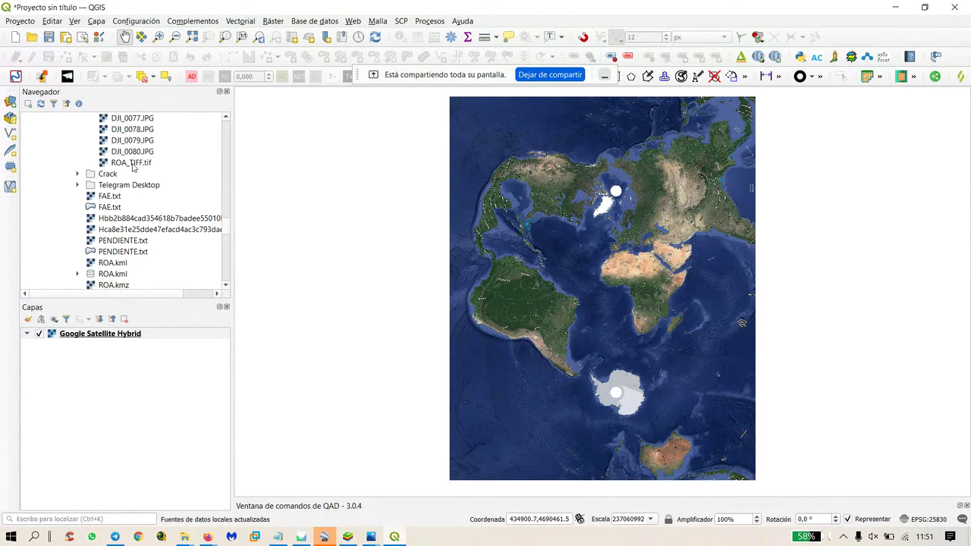
{"action": "scroll", "coordinate": [616, 208], "scroll_direction": "up", "scroll_amount": 4}
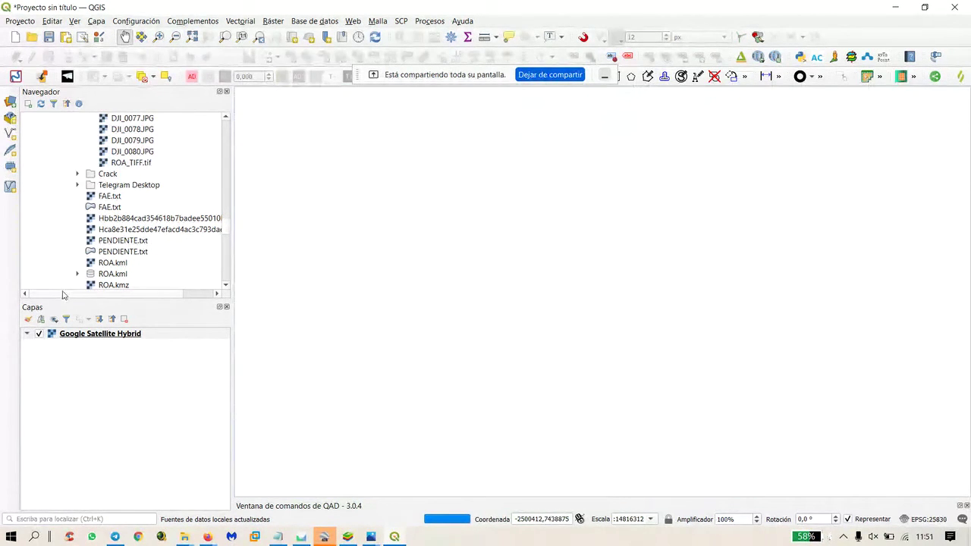
{"action": "right_click", "coordinate": [70, 337]}
{"action": "left_click", "coordinate": [117, 341]}
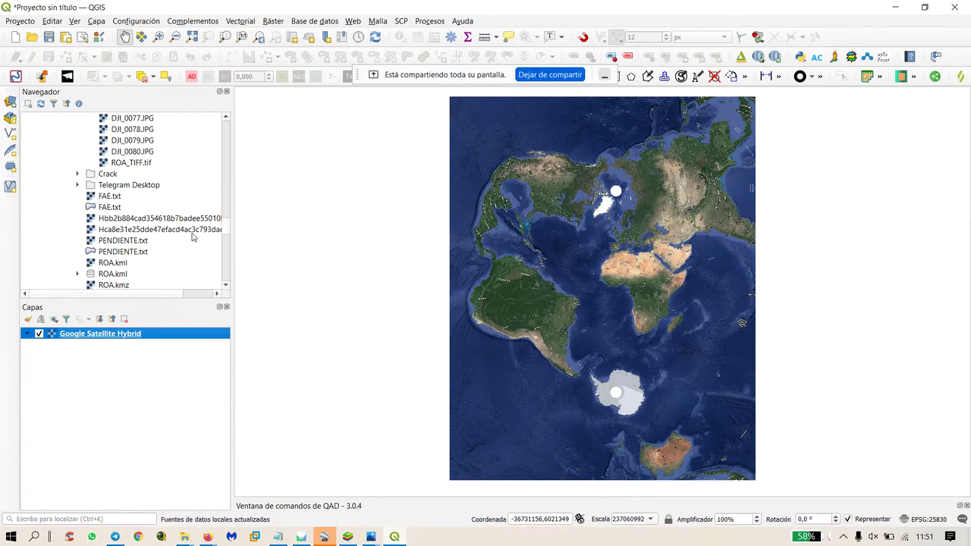
Add ROA_TIFF.tif to the project above the Google Satellite Hybrid layer and zoom the map to its extent.
{"action": "left_click", "coordinate": [141, 163]}
{"action": "right_click", "coordinate": [140, 163]}
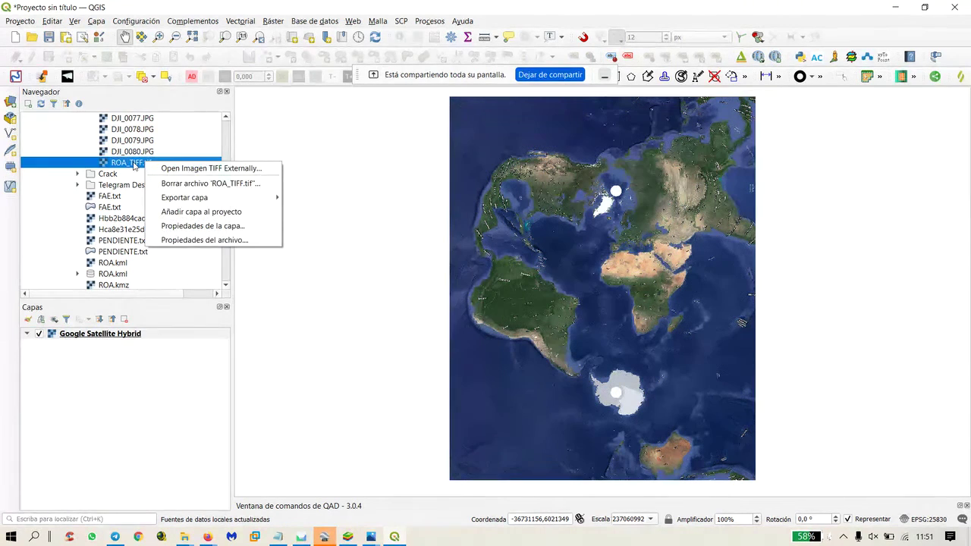
{"action": "left_click", "coordinate": [133, 165]}
{"action": "left_click_drag", "start_coordinate": [130, 161], "coordinate": [101, 362]}
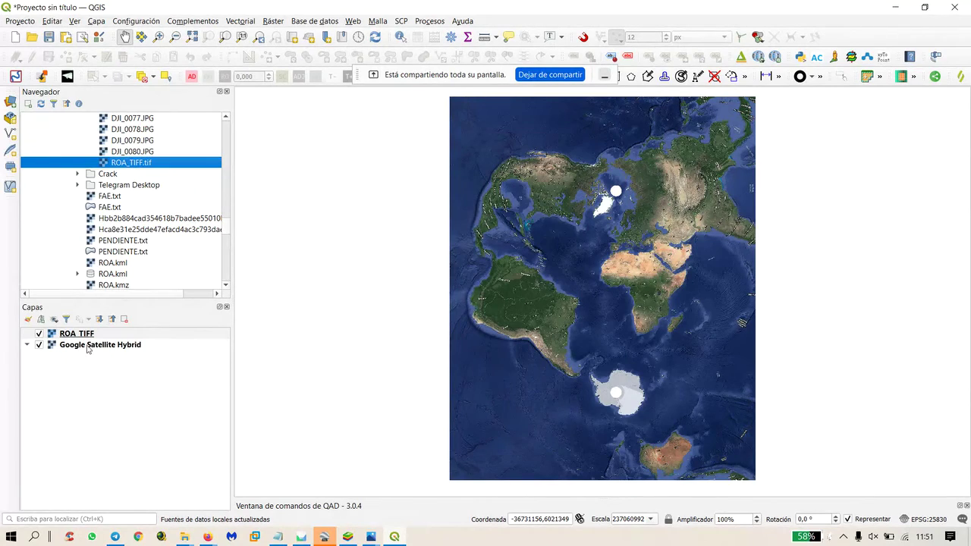
{"action": "right_click", "coordinate": [84, 335]}
{"action": "left_click", "coordinate": [114, 126]}
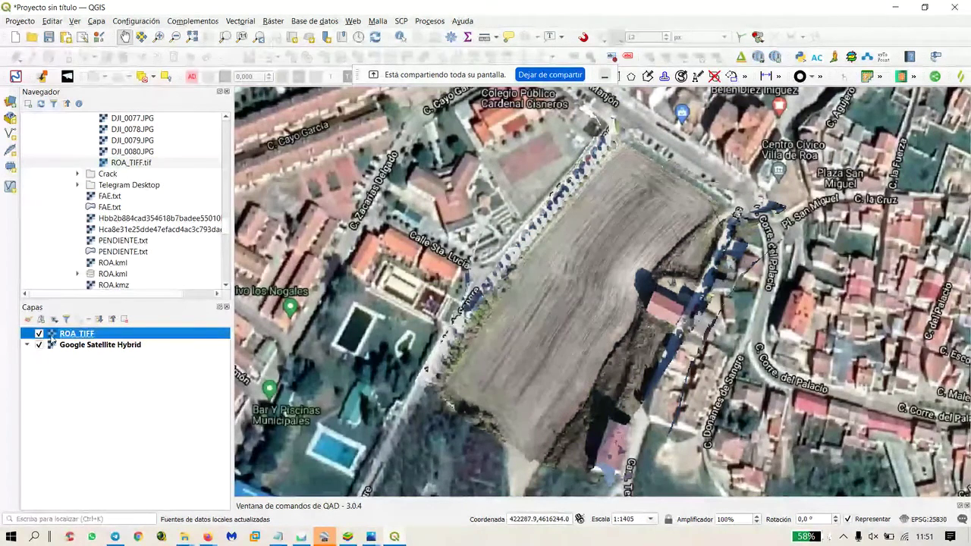
Compare the ROA_TIFF orthomosaic with the satellite imagery by hiding and reshowing it, and inspect the field's edge up close.
{"action": "left_click", "coordinate": [41, 335]}
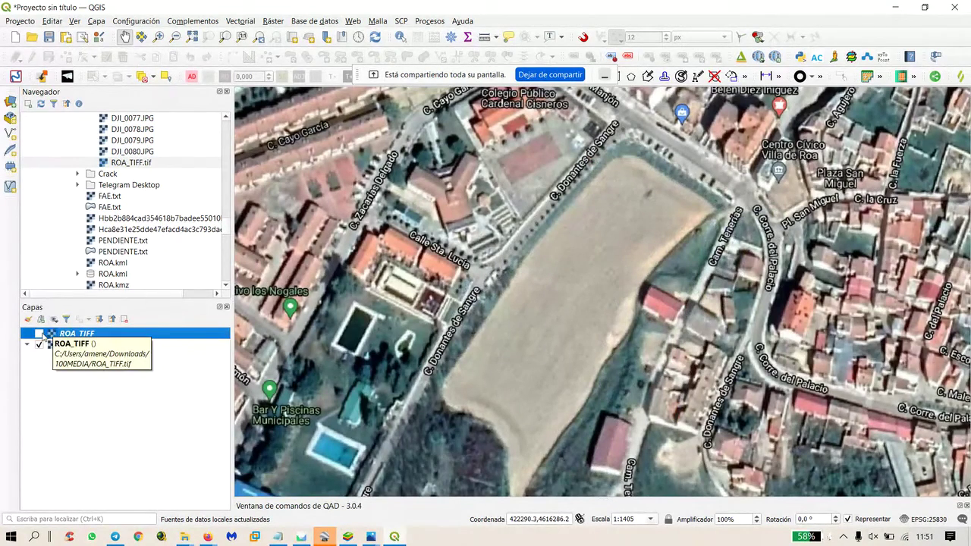
{"action": "left_click", "coordinate": [38, 334]}
{"action": "scroll", "coordinate": [521, 440], "scroll_direction": "up", "scroll_amount": 3}
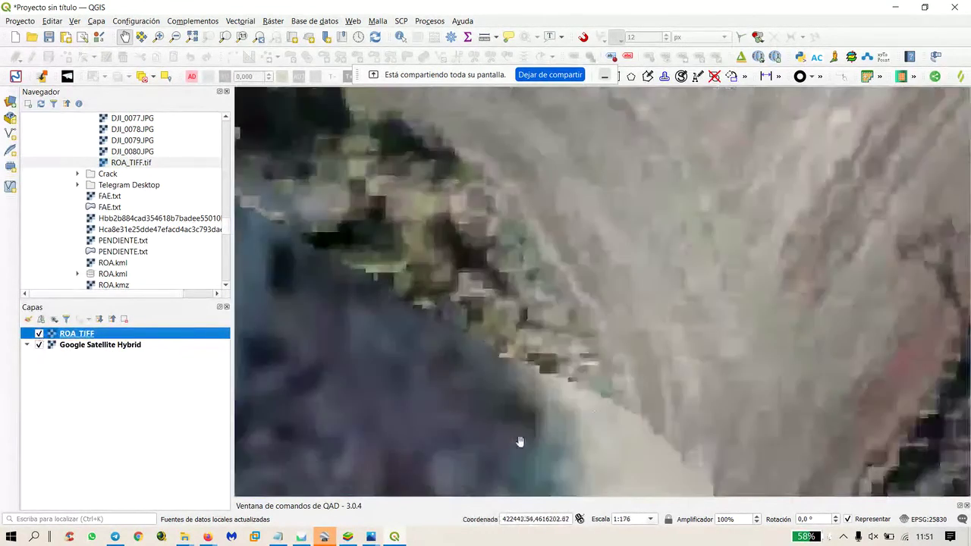
Inspect the ROA_TIFF orthomosaic's detail along the field boundary, the ploughed area and the row of parked cars.
{"action": "left_click_drag", "start_coordinate": [614, 351], "coordinate": [520, 236]}
{"action": "left_click_drag", "start_coordinate": [597, 325], "coordinate": [559, 358]}
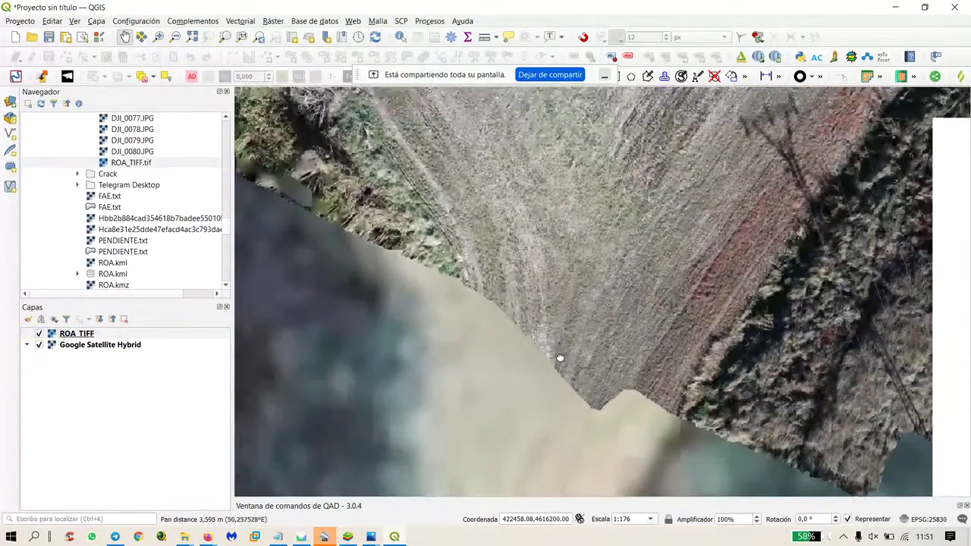
{"action": "scroll", "coordinate": [559, 355], "scroll_direction": "down", "scroll_amount": 3}
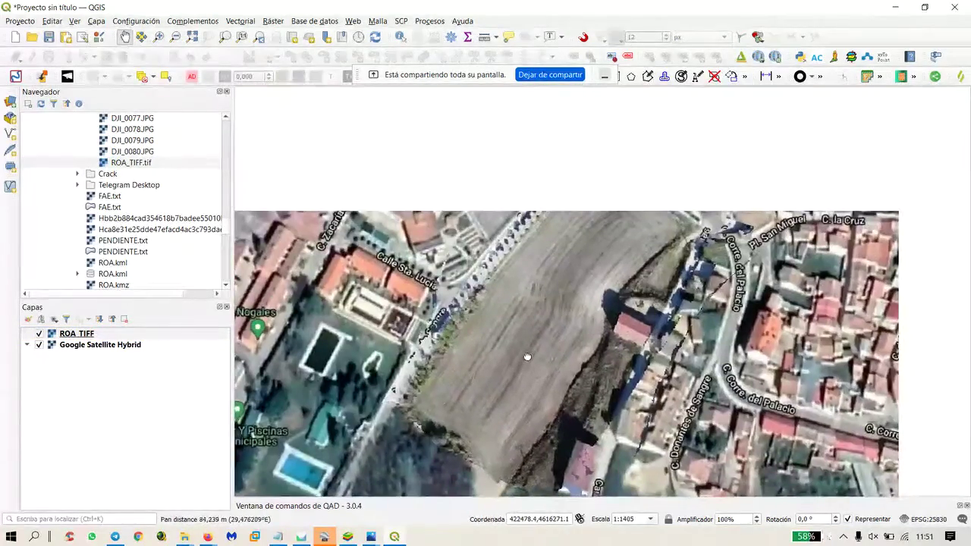
{"action": "scroll", "coordinate": [577, 311], "scroll_direction": "up", "scroll_amount": 2}
{"action": "left_click_drag", "start_coordinate": [586, 289], "coordinate": [600, 405]}
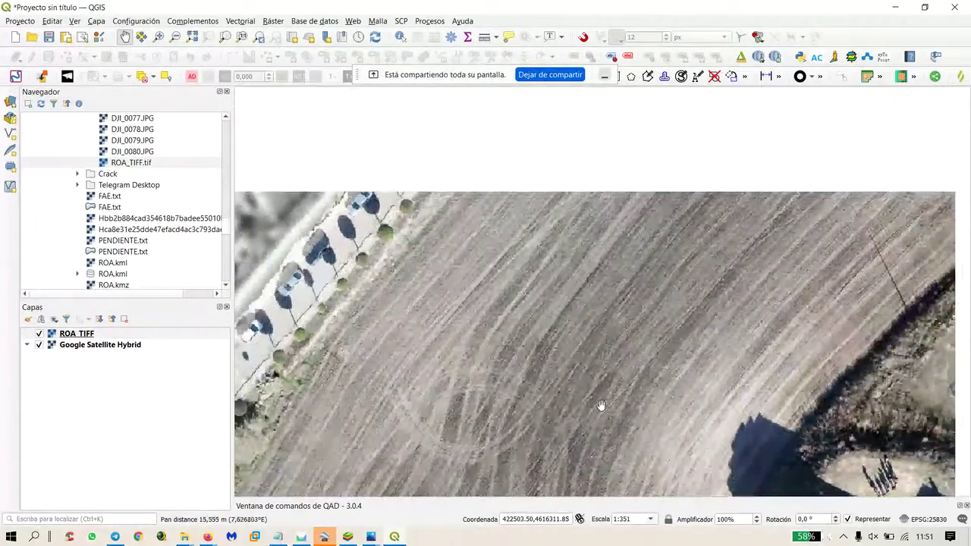
{"action": "left_click_drag", "start_coordinate": [586, 311], "coordinate": [583, 354]}
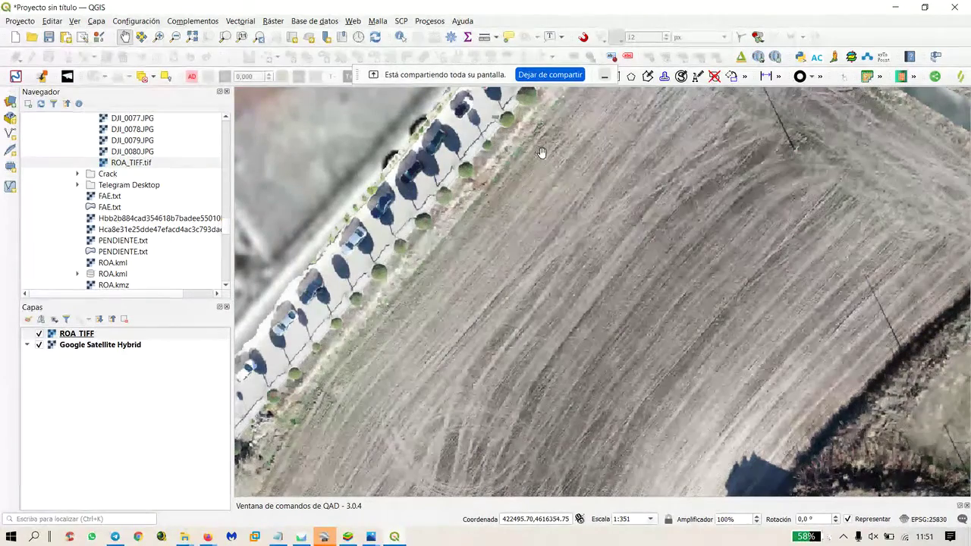
{"action": "left_click_drag", "start_coordinate": [589, 325], "coordinate": [533, 138]}
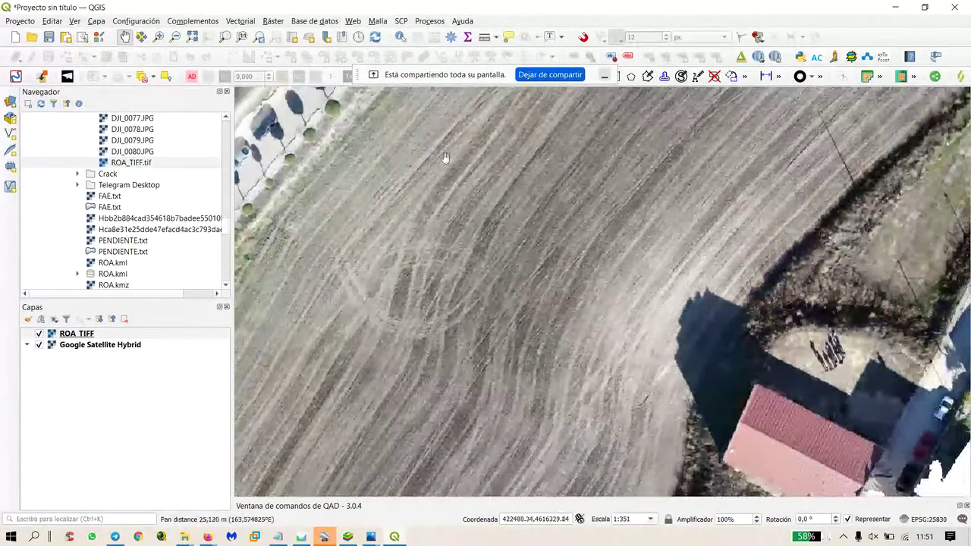
Switch to File Explorer and locate ROA_TIFF.tif in the Descargas/100MEDIA folder to check its file size.
{"action": "left_click", "coordinate": [184, 537]}
{"action": "left_click", "coordinate": [288, 238]}
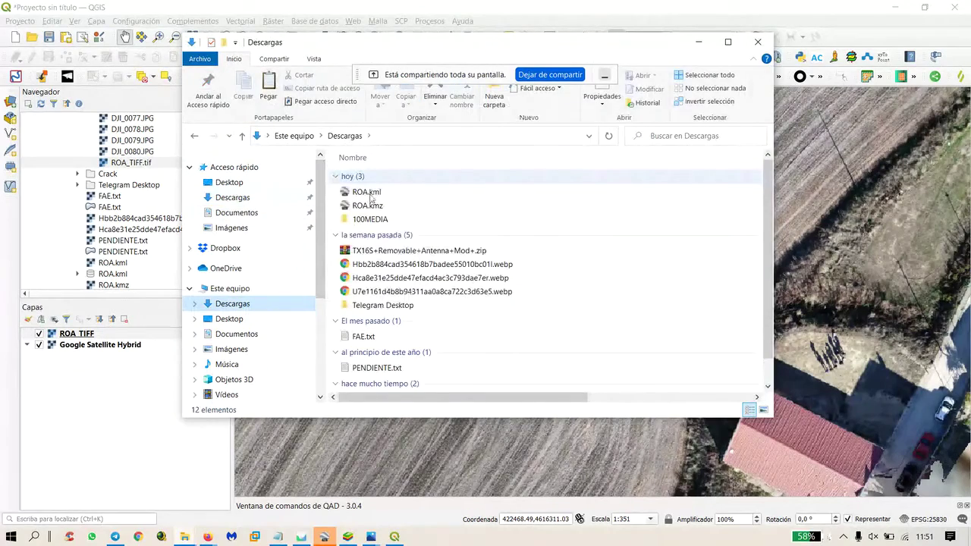
{"action": "double_click", "coordinate": [372, 219]}
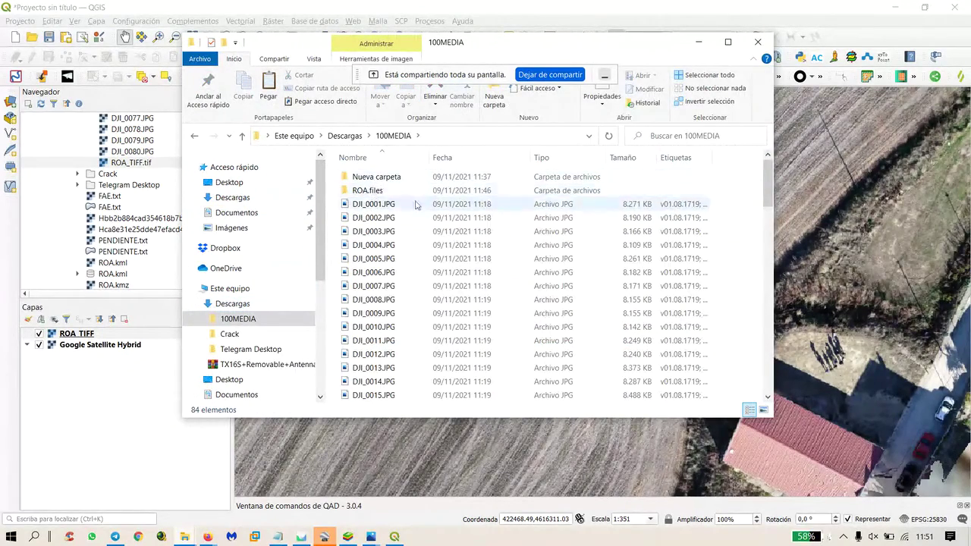
{"action": "left_click_drag", "start_coordinate": [768, 182], "coordinate": [770, 389]}
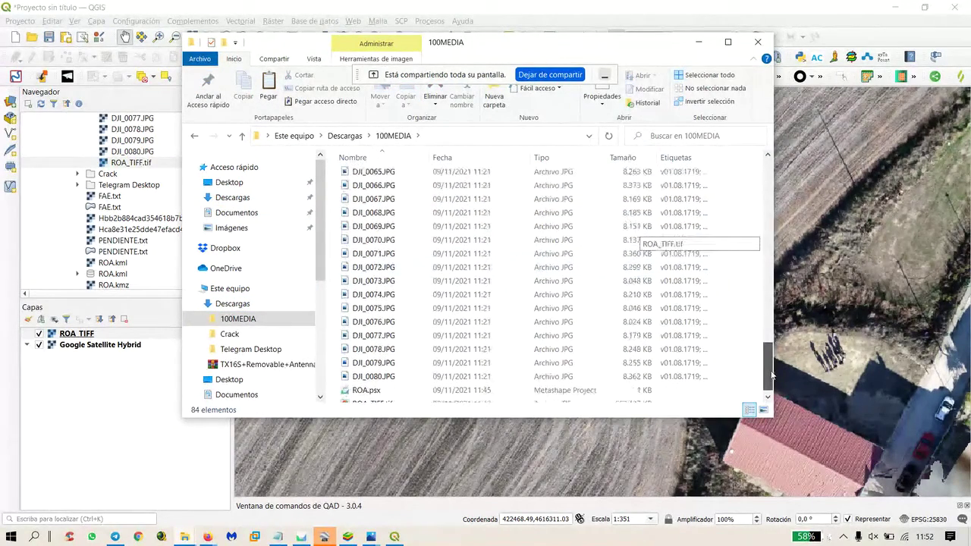
{"action": "left_click", "coordinate": [371, 395]}
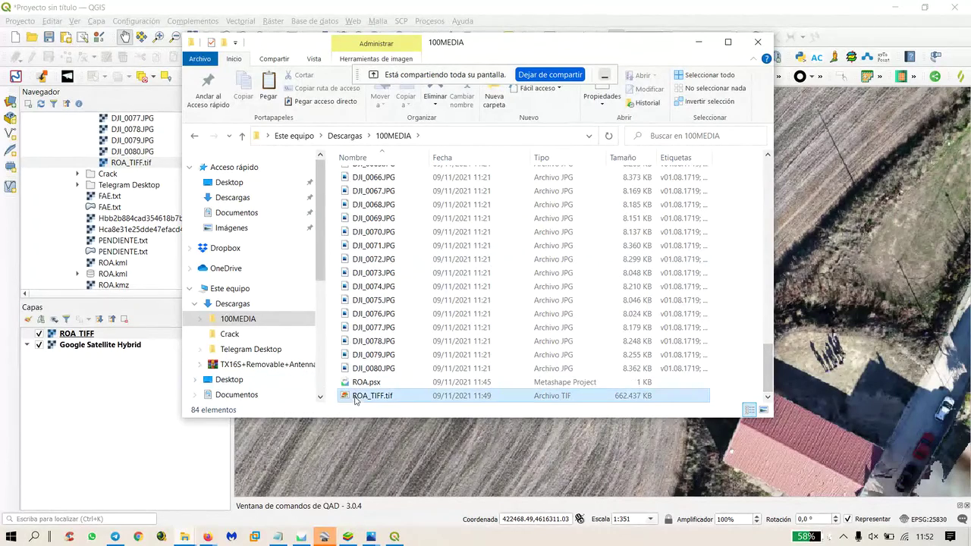